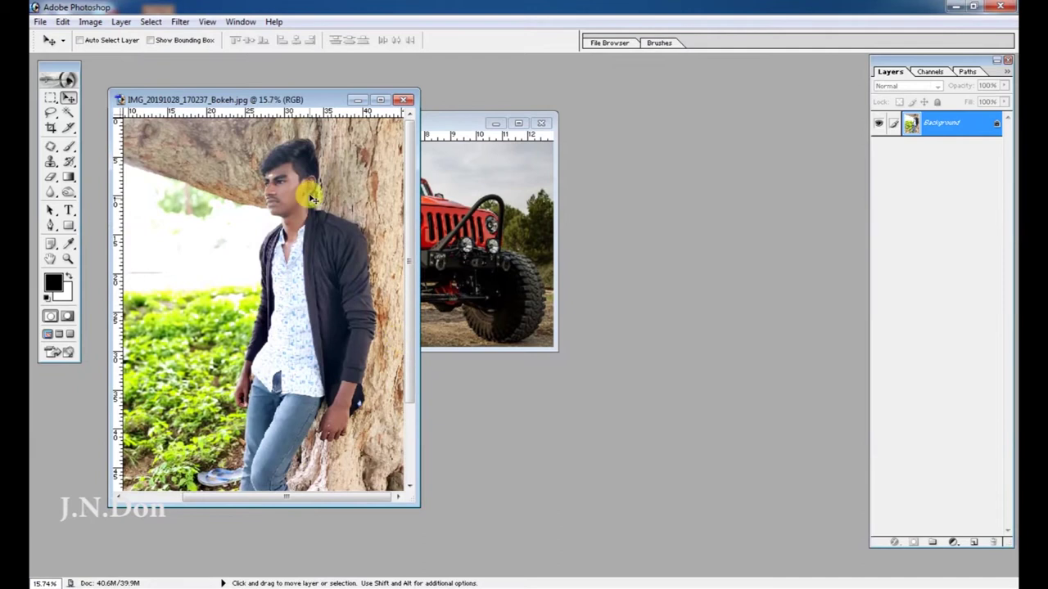
- Drag the man's photo into the jeep document as Layer 5, maximize it and shift the layer left
mouse_move(291, 107)
mouse_down()
mouse_move(661, 107)
mouse_move(785, 90)
mouse_move(630, 103)
mouse_up()
click(644, 103)
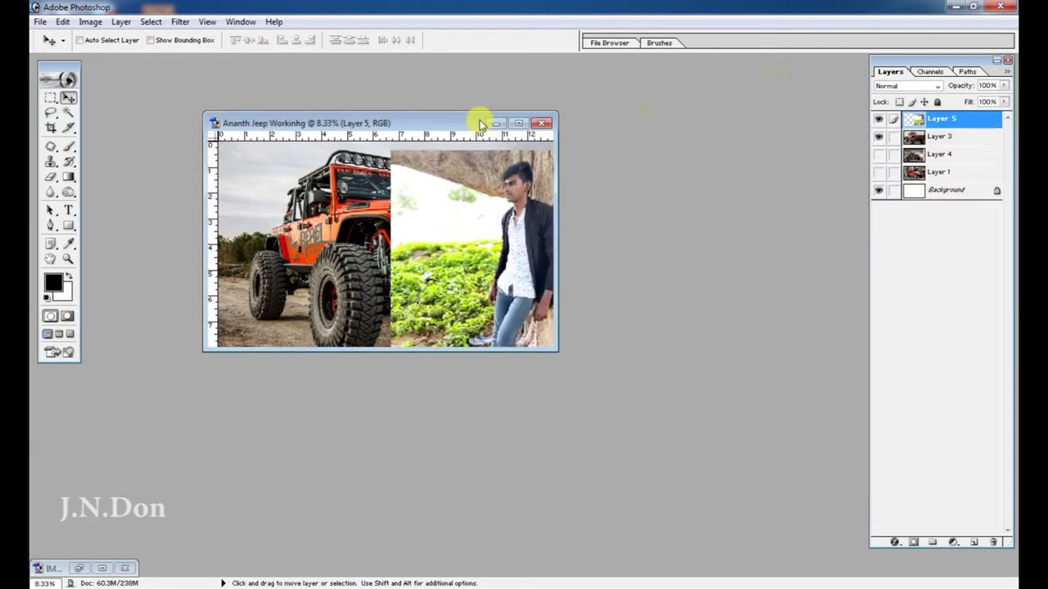
double_click(454, 122)
mouse_move(604, 301)
mouse_down()
mouse_move(467, 285)
mouse_move(473, 293)
mouse_up()
- Scale the man's photo layer to about 58.6% and place it at the lower left over the jeep
key(ctrl+t)
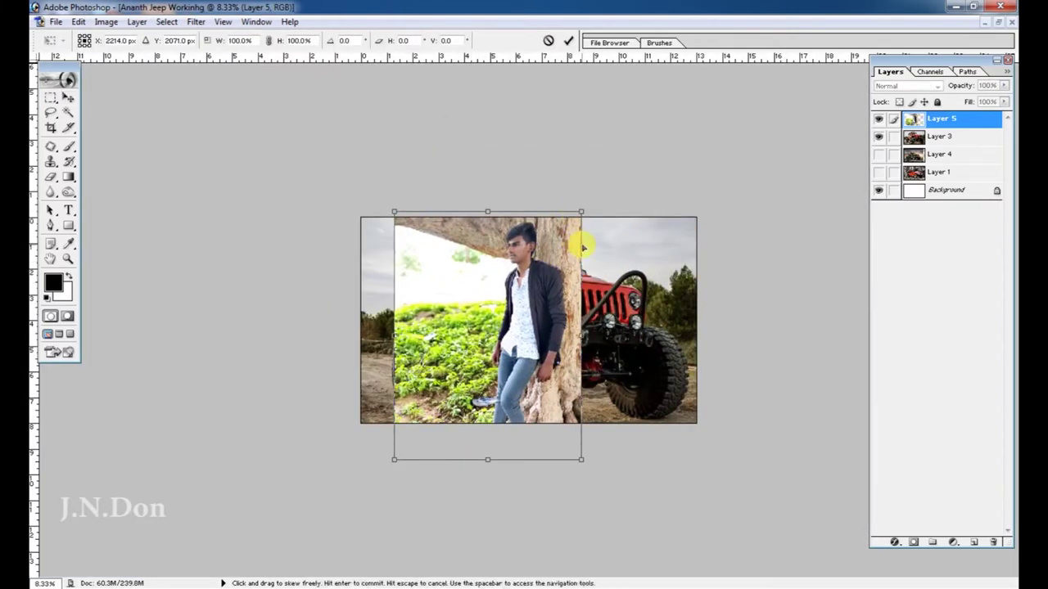
key(ctrl+plus)
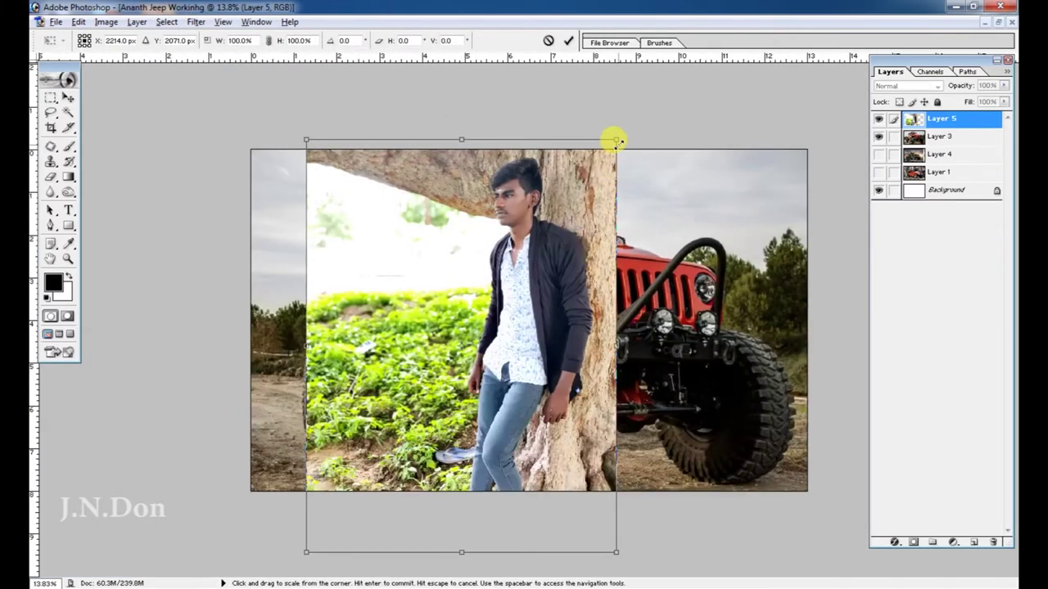
drag(616, 139, 491, 307)
mouse_move(442, 360)
mouse_down()
mouse_move(388, 301)
mouse_move(452, 292)
mouse_up()
key(Return)
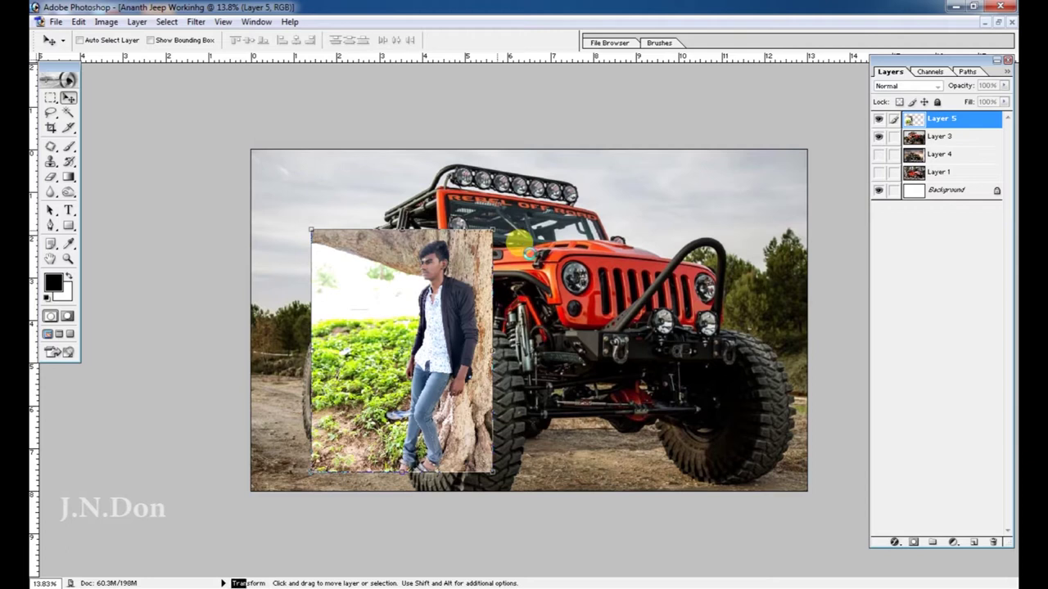
- Save the composite as a Photoshop PSD file
key(ctrl+plus)
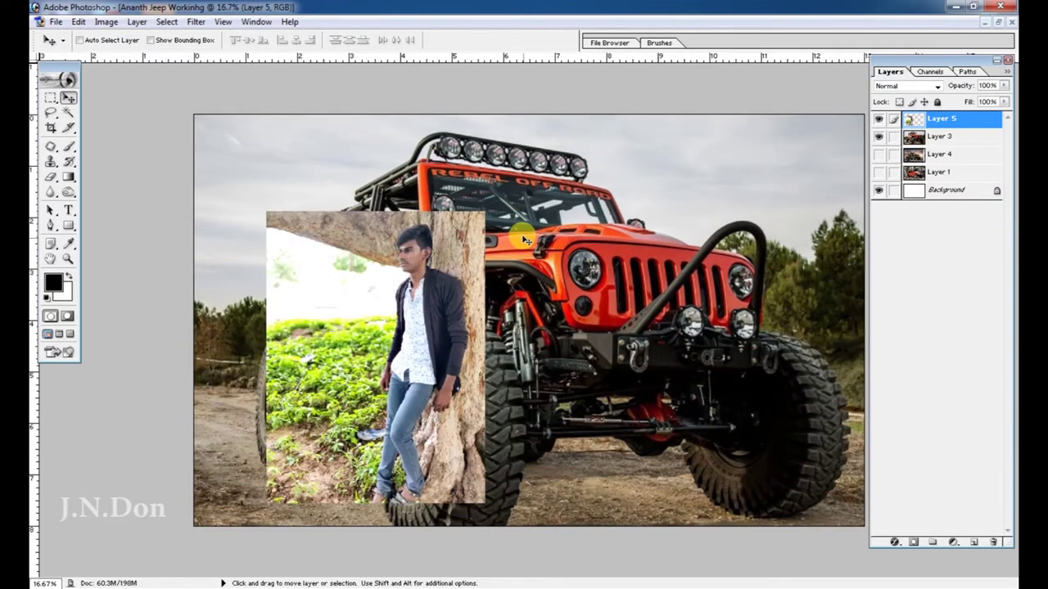
key(ctrl+s)
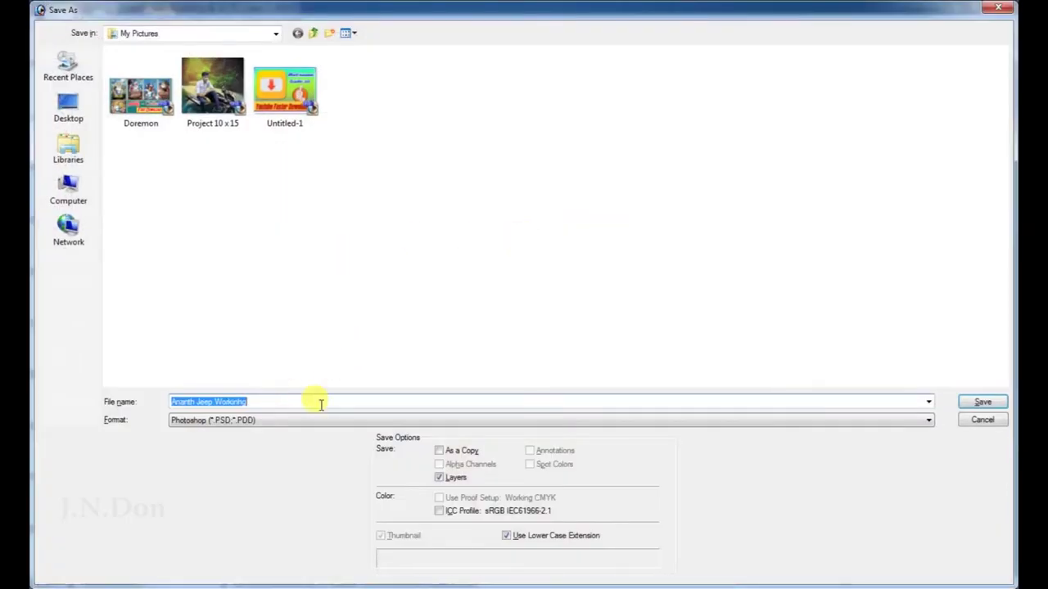
key(Return)
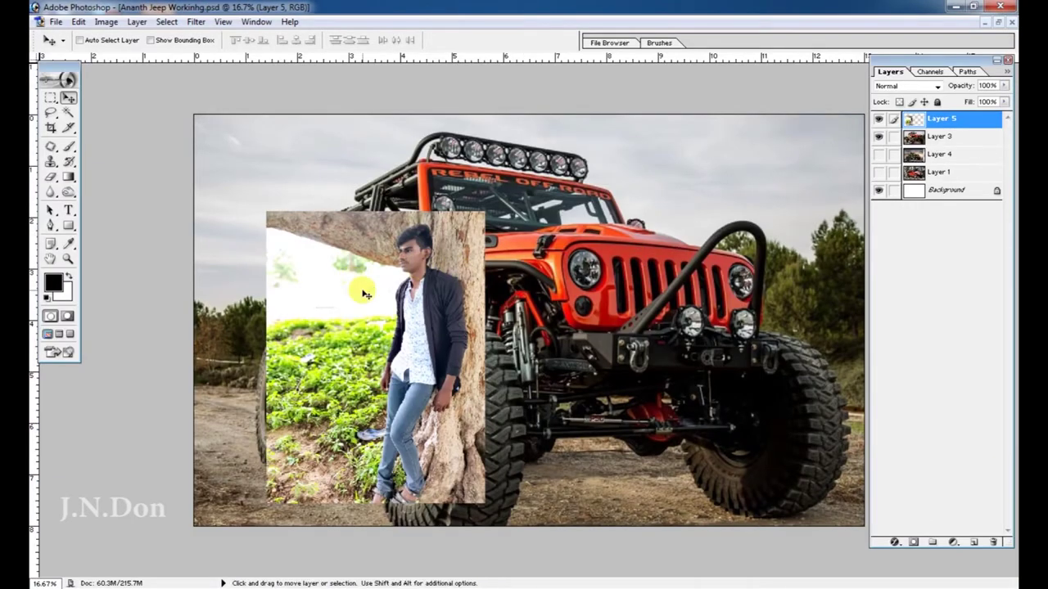
- Delete the strip of plants on the left of the man's photo with a rectangular marquee
key(ctrl+plus)
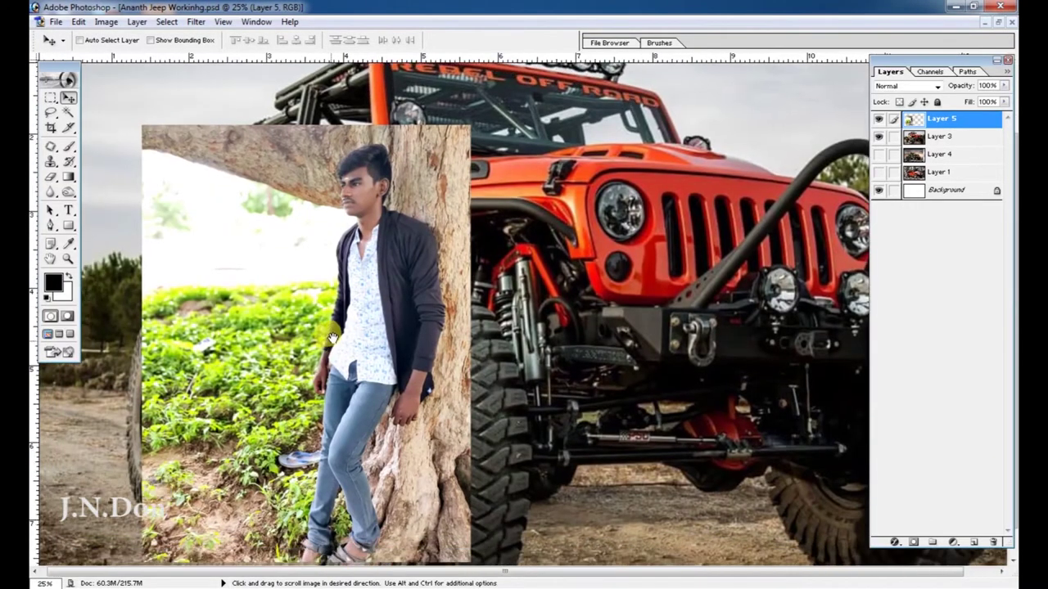
drag(352, 337, 432, 274)
key(m)
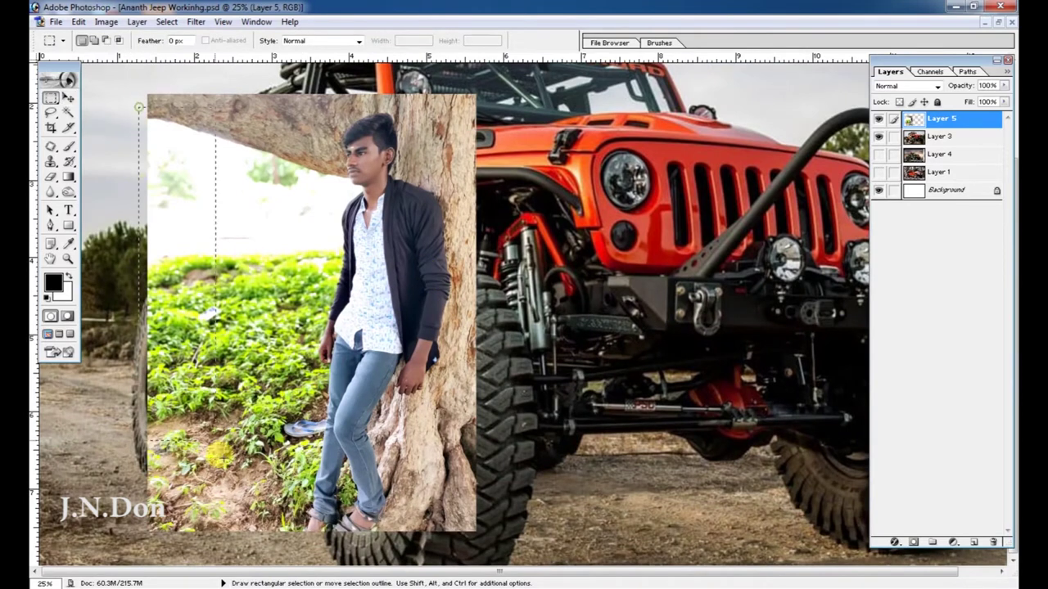
drag(260, 528, 278, 533)
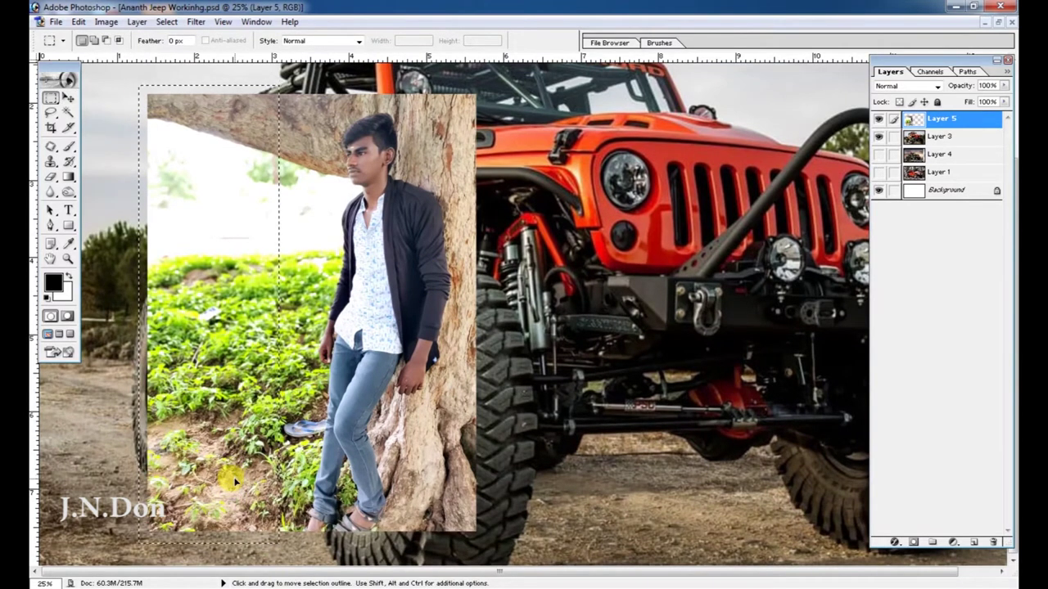
key(Delete)
- Delete the tree edge on the right side and deselect, leaving a narrow strip around the man
drag(222, 463, 237, 466)
key(Delete)
key(ctrl+d)
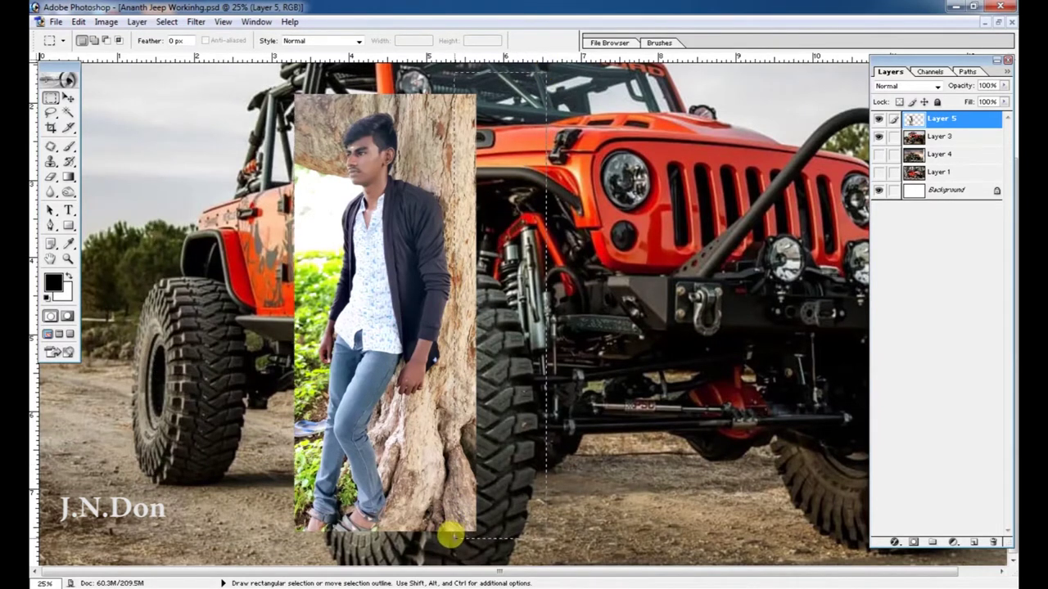
key(Delete)
key(ctrl+d)
key(v)
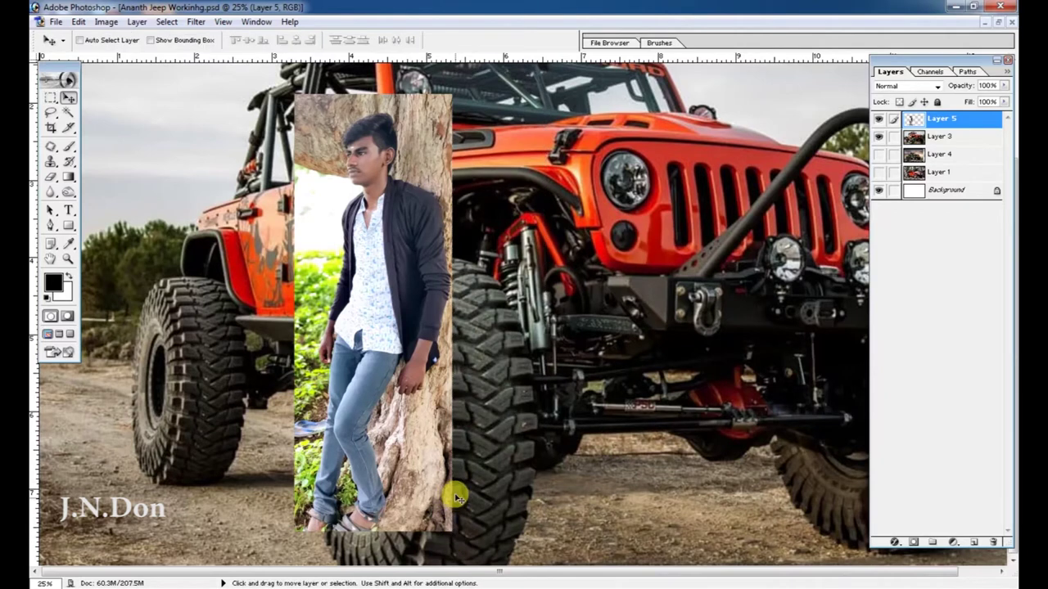
key(ctrl+plus)
key(ctrl+plus)
key(ctrl+plus)
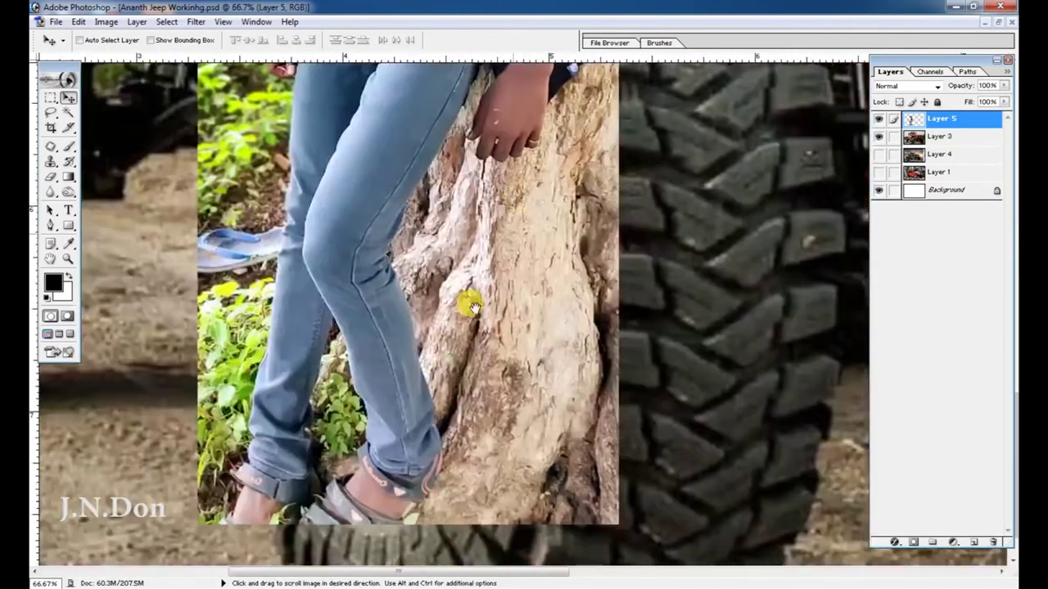
- Start a Pen path with anchors along the ankle, sock and jeans edge
key(ctrl+plus)
key(ctrl+plus)
key(ctrl+plus)
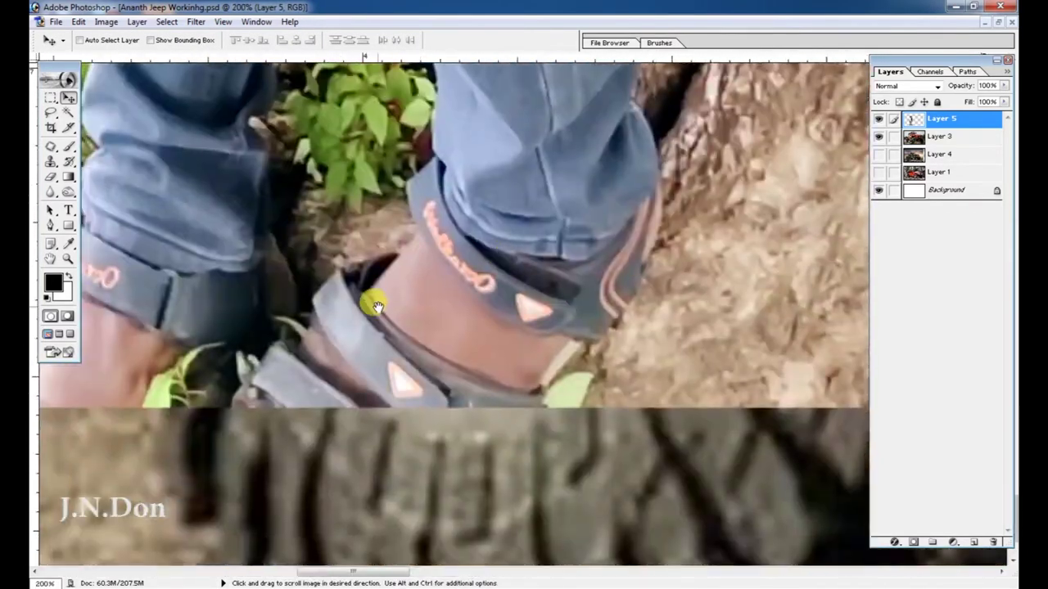
key(ctrl+plus)
key(p)
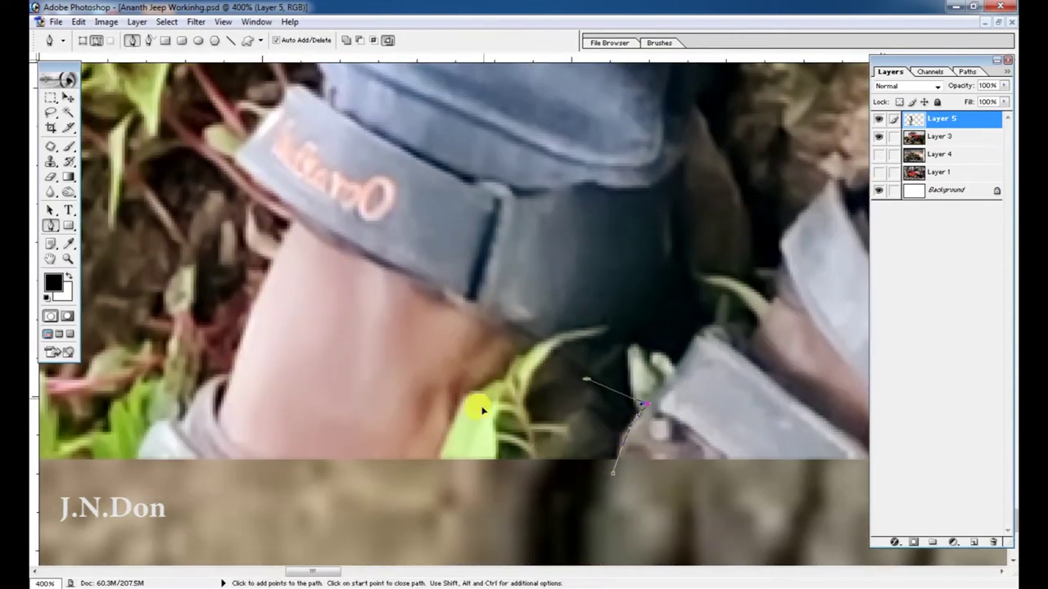
key(ctrl+plus)
key(ctrl+plus)
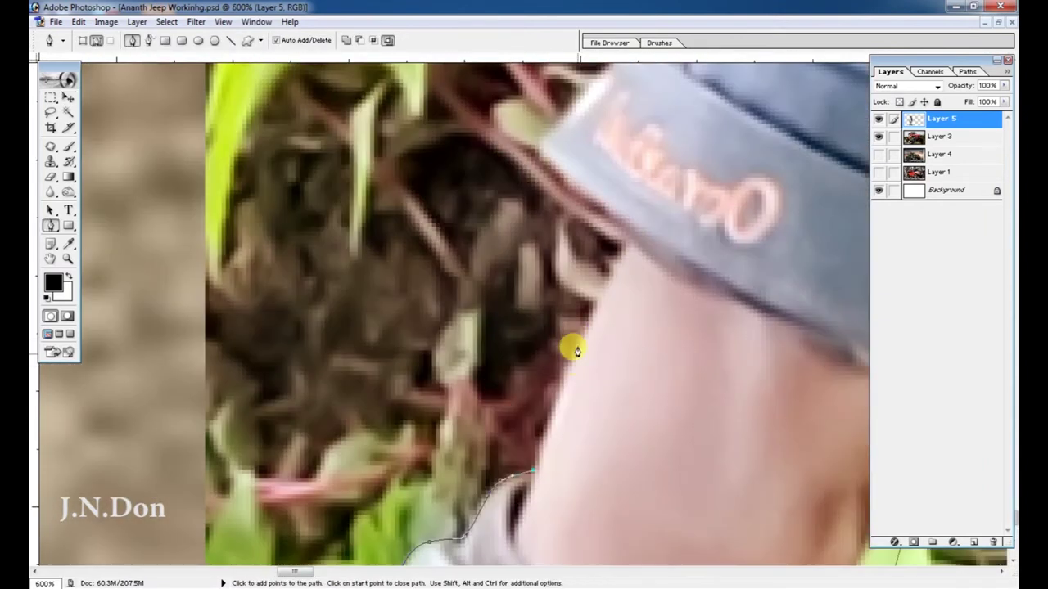
click(626, 247)
scroll(552, 350, up, 3)
scroll(638, 204, up, 3)
click(674, 109)
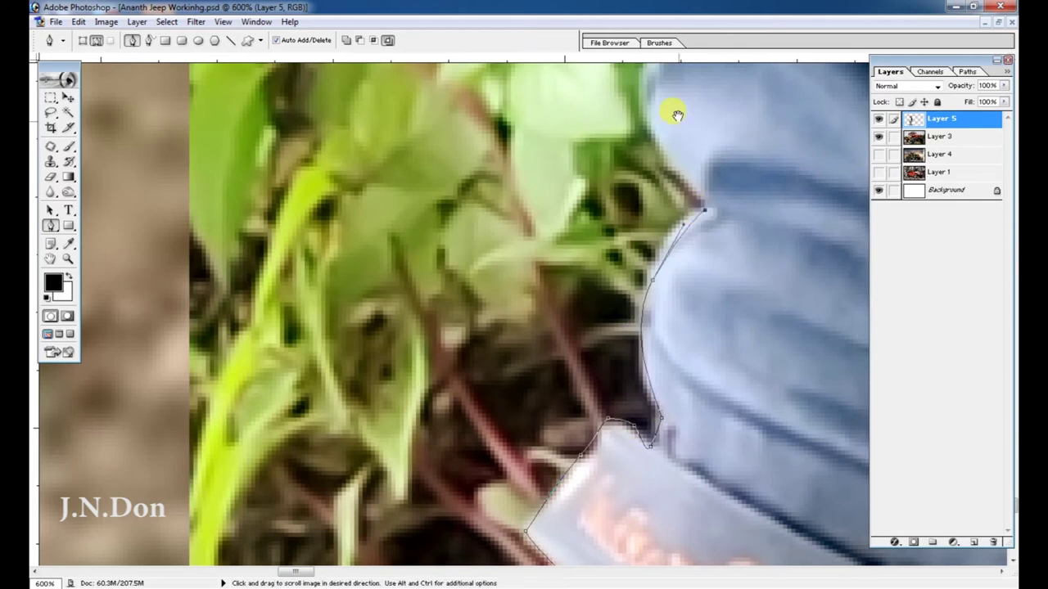
scroll(674, 109, up, 3)
click(552, 199)
scroll(552, 199, up, 2)
click(608, 170)
scroll(592, 280, up, 3)
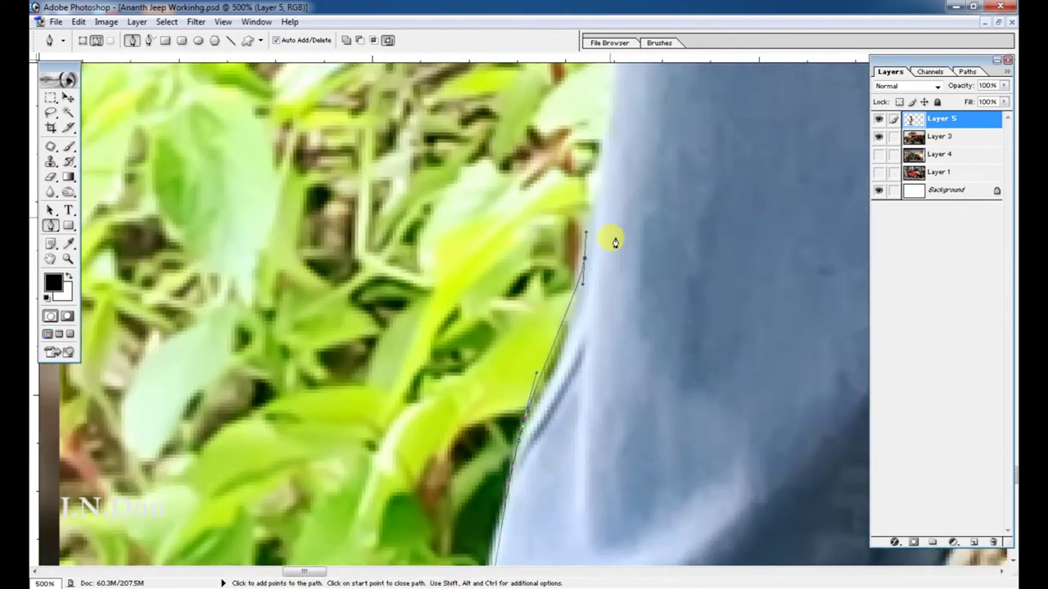
scroll(608, 239, up, 3)
key(ctrl+minus)
scroll(613, 287, up, 3)
scroll(624, 320, up, 3)
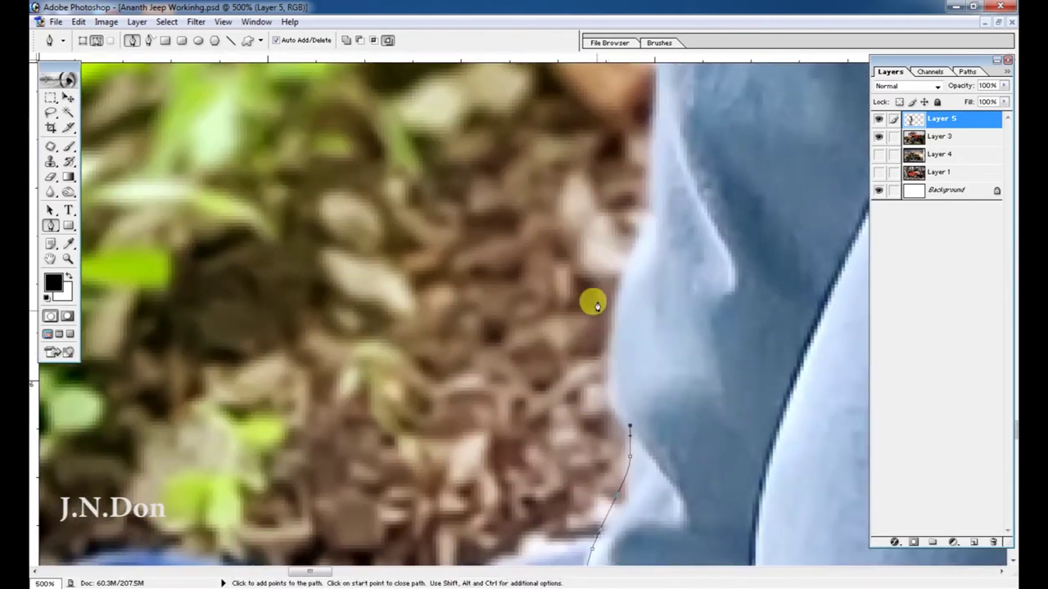
- Continue the path along the fist, up the forearm and the sleeve edge
drag(649, 167, 564, 355)
drag(562, 234, 658, 510)
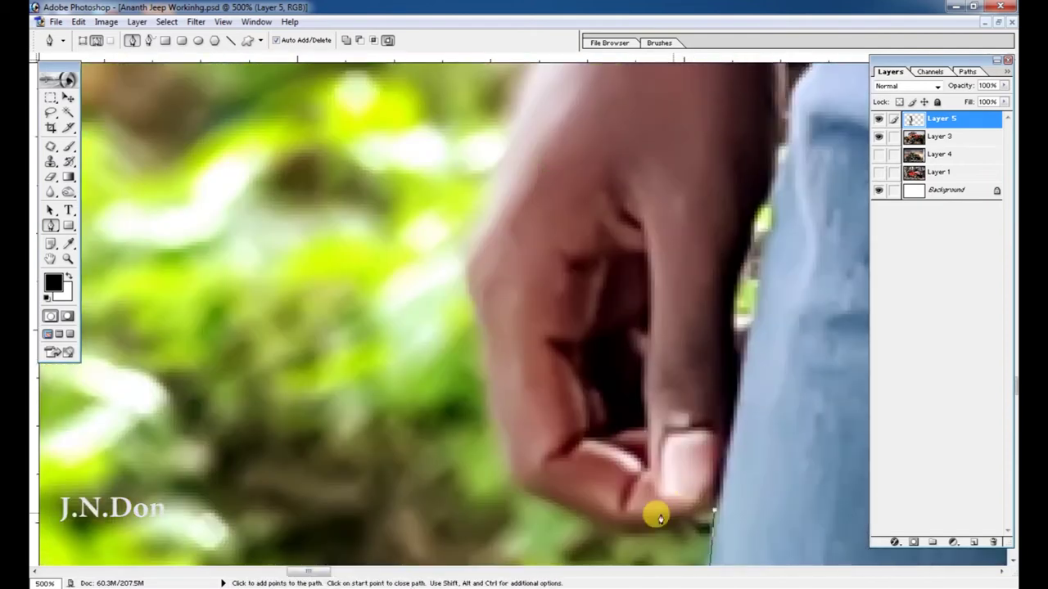
click(508, 272)
scroll(537, 362, up, 3)
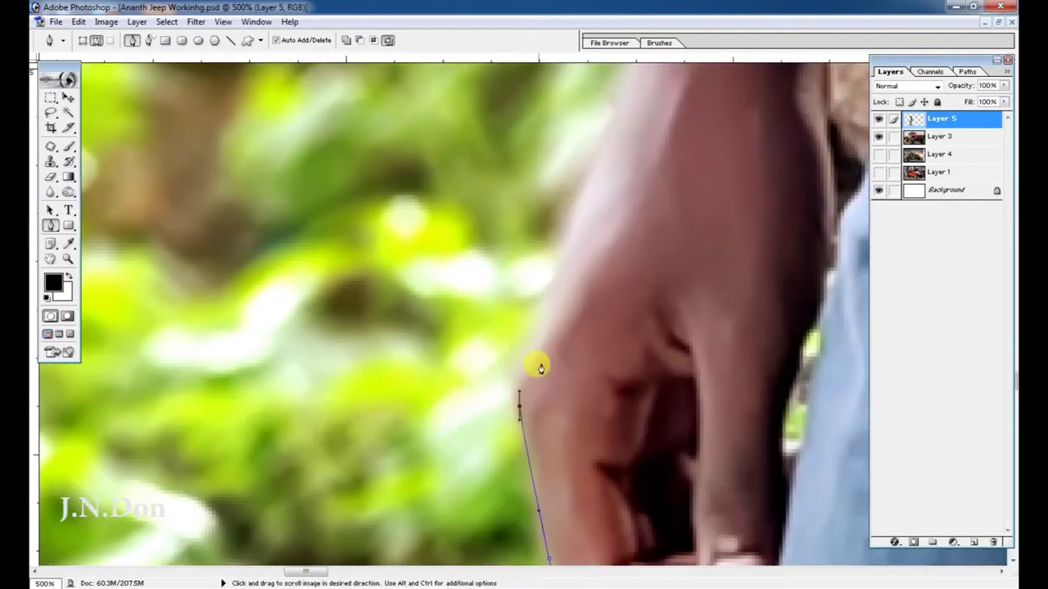
scroll(564, 341, up, 3)
scroll(625, 273, up, 3)
scroll(646, 204, up, 3)
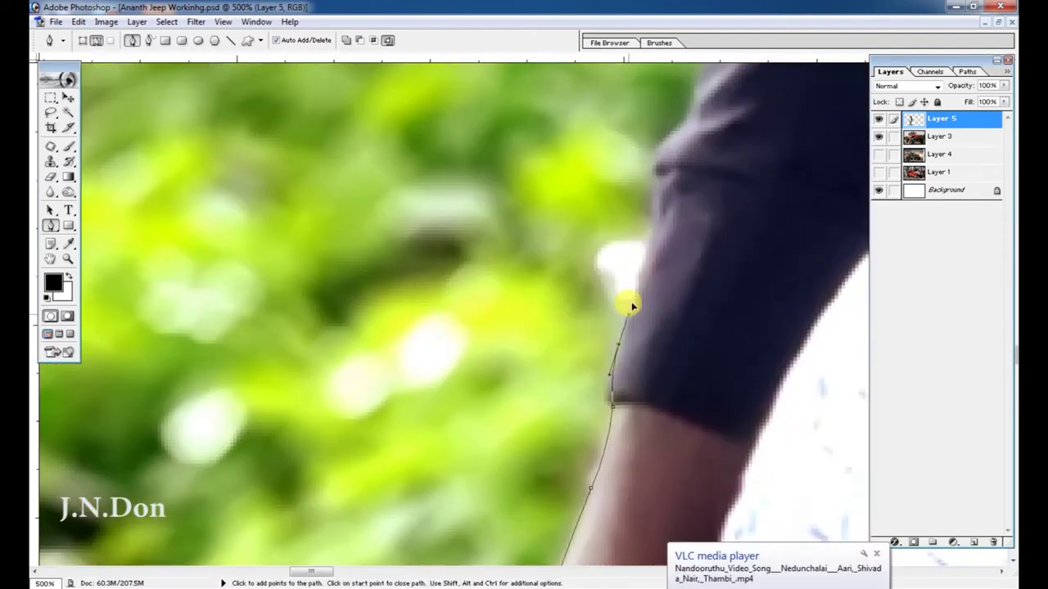
click(627, 300)
scroll(630, 344, up, 3)
scroll(638, 360, up, 3)
click(663, 327)
scroll(684, 286, up, 3)
scroll(655, 287, up, 3)
click(674, 136)
scroll(584, 376, up, 3)
scroll(586, 342, up, 3)
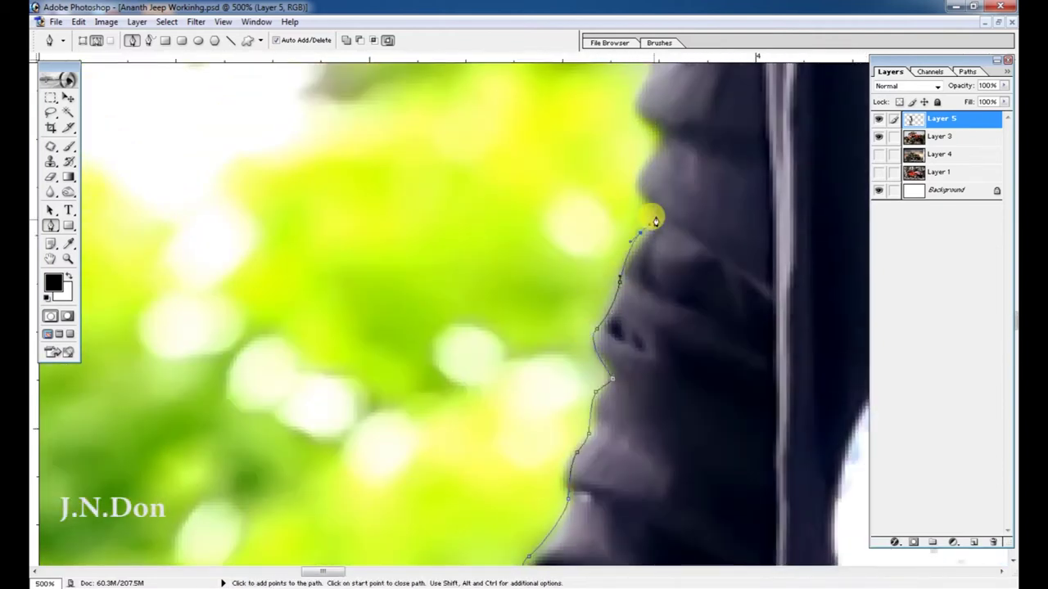
scroll(654, 221, up, 3)
- Trace the shoulder outline, bending the path to follow its curve
click(622, 328)
scroll(639, 246, up, 3)
scroll(638, 234, up, 3)
scroll(643, 204, up, 3)
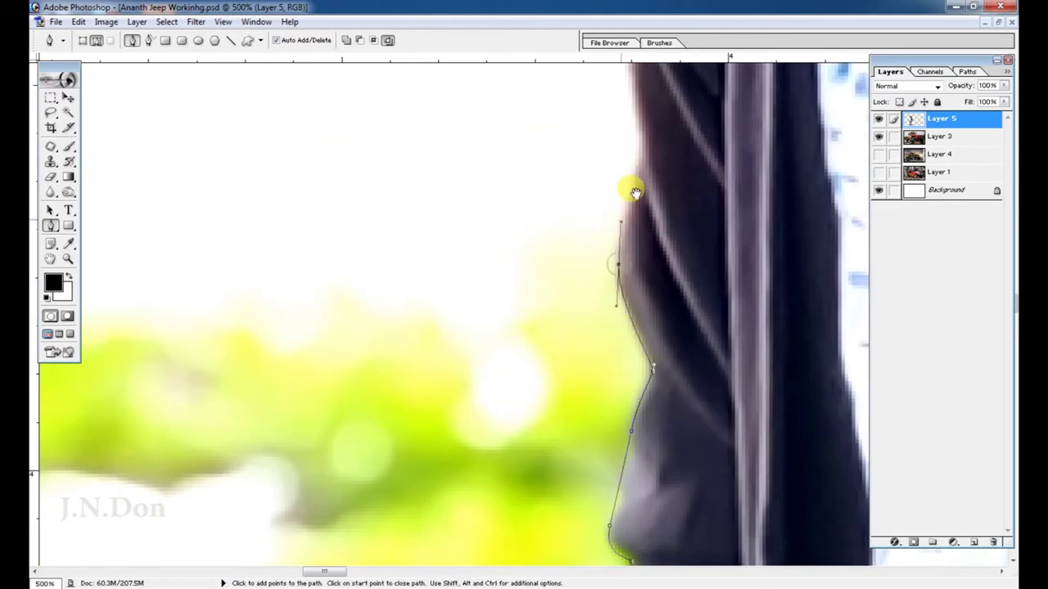
drag(635, 193, 591, 454)
click(599, 405)
scroll(590, 235, up, 3)
scroll(562, 133, up, 3)
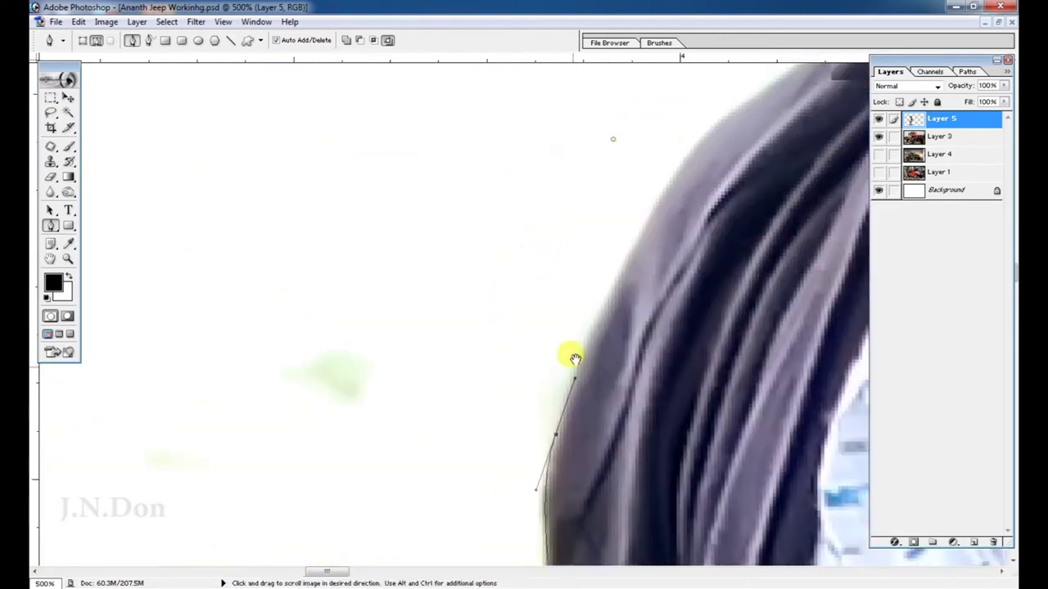
click(570, 355)
scroll(736, 100, up, 3)
drag(726, 210, 772, 160)
scroll(810, 127, up, 5)
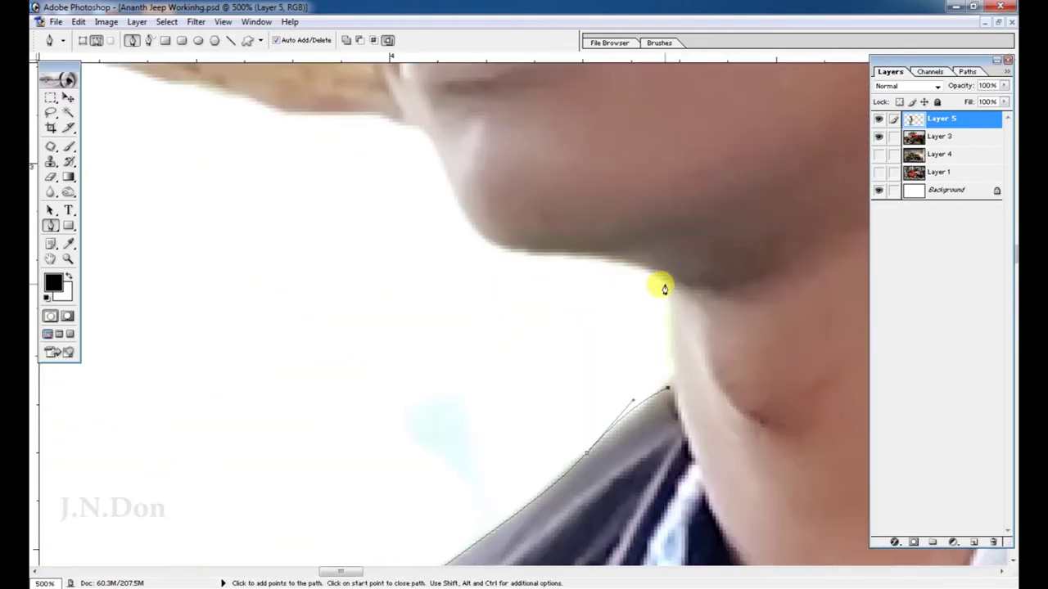
scroll(649, 276, up, 4)
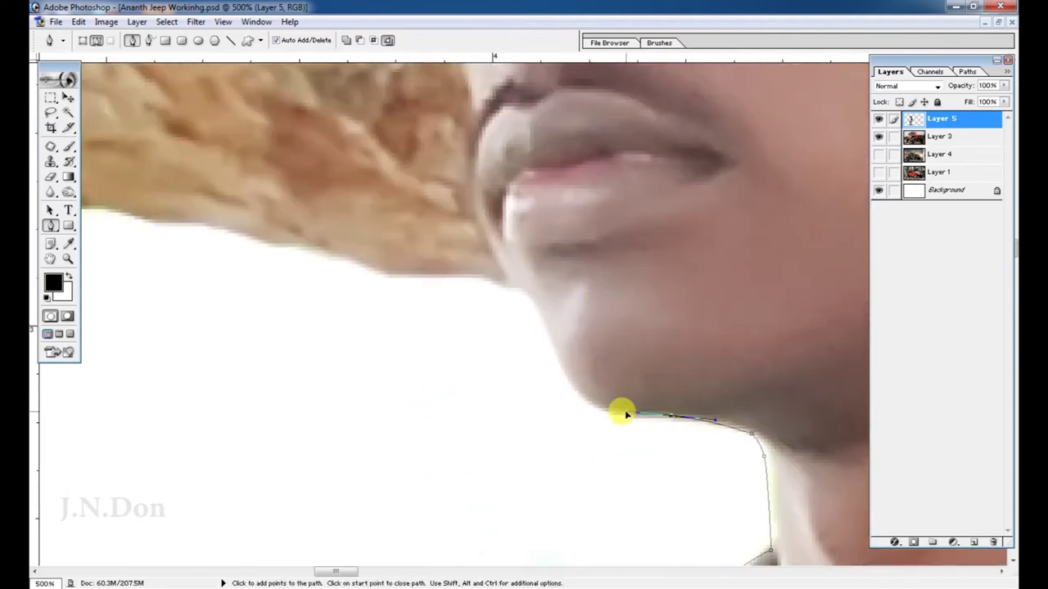
- Trace the face profile from under the chin past the lips to the brow and forehead
click(555, 352)
scroll(554, 392, up, 2)
scroll(524, 392, up, 3)
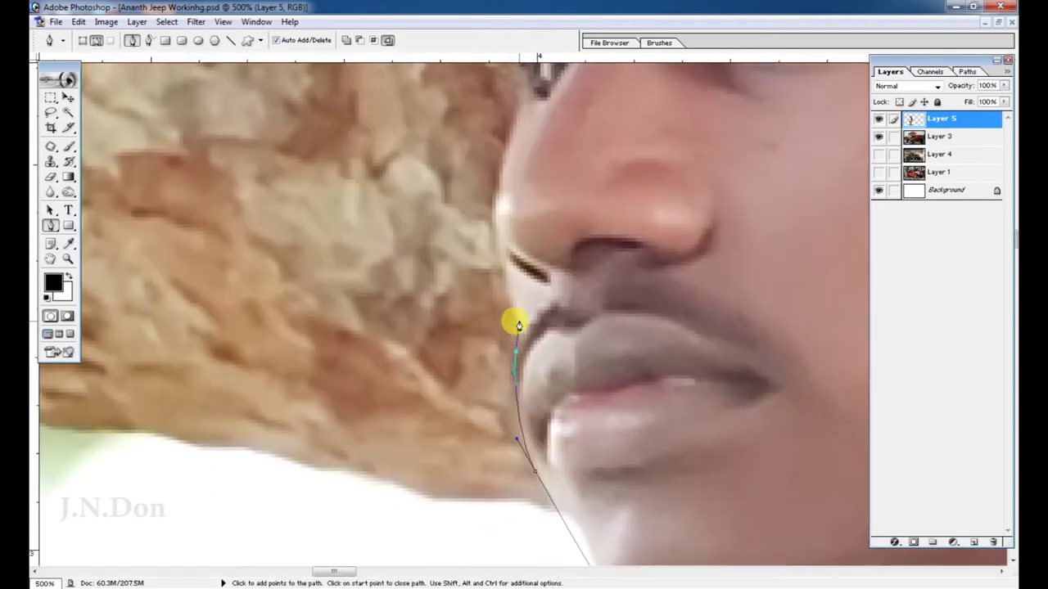
scroll(511, 332, up, 2)
click(508, 334)
scroll(523, 393, up, 3)
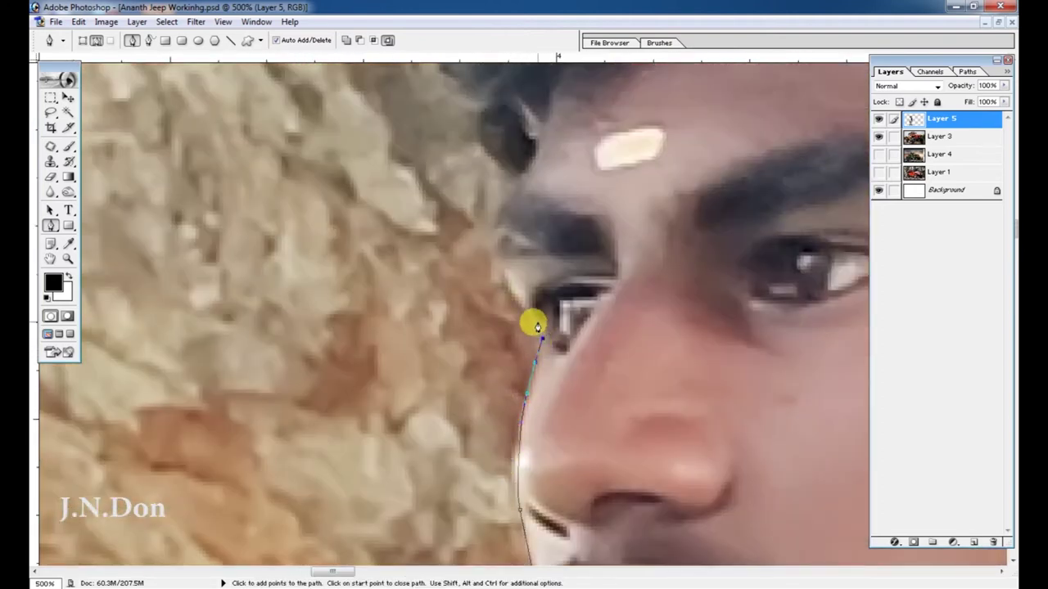
drag(508, 150, 570, 424)
click(528, 391)
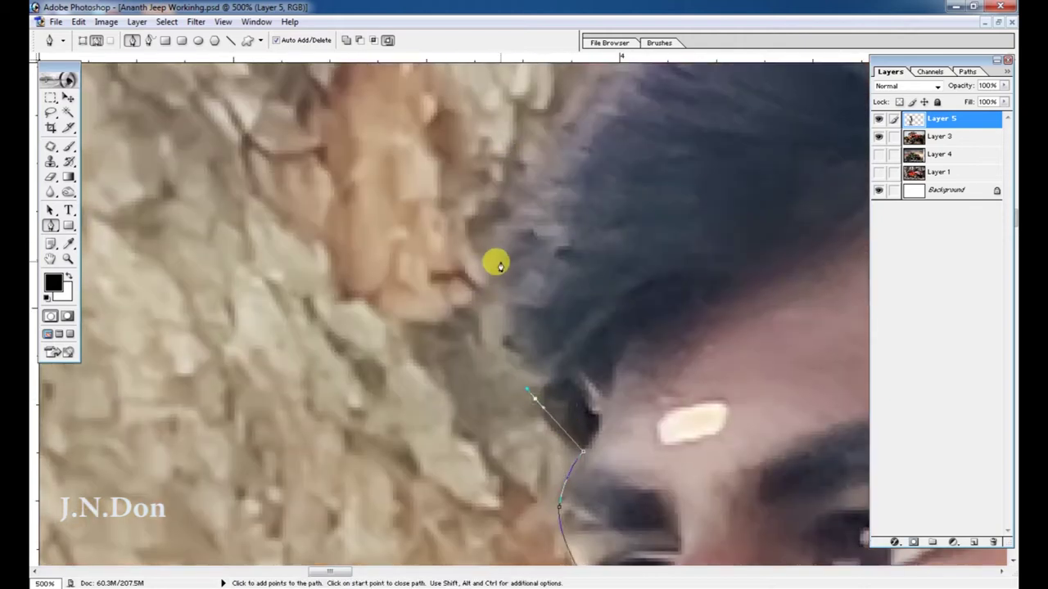
drag(510, 233, 527, 193)
scroll(543, 288, up, 3)
- Carry the path along the hair outline and curve it over the top of the head
click(690, 152)
scroll(736, 172, up, 2)
click(771, 182)
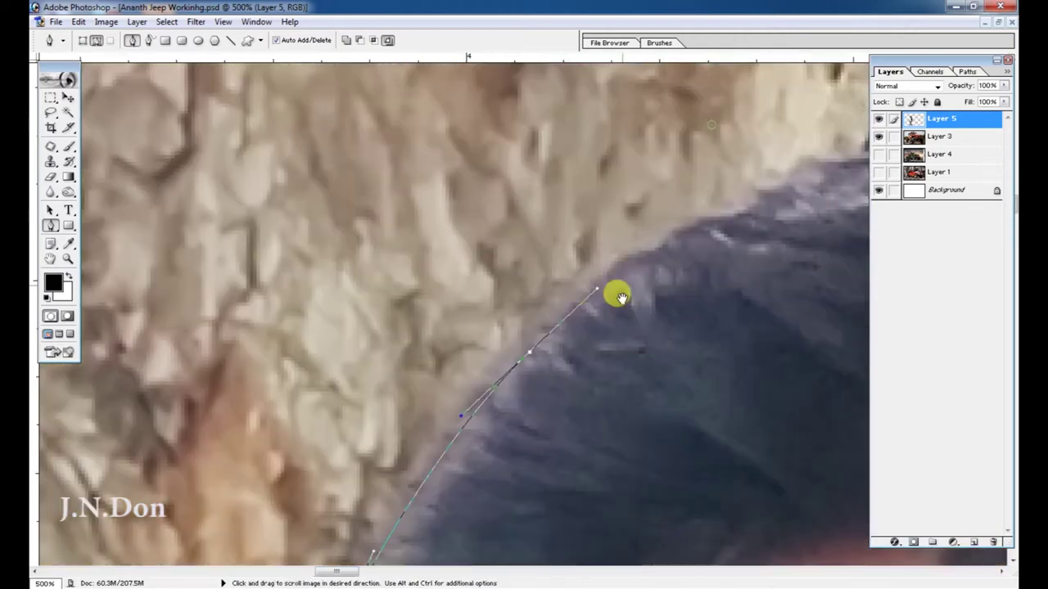
scroll(573, 196, right, 3)
click(512, 196)
drag(673, 293, 683, 362)
scroll(683, 362, down, 2)
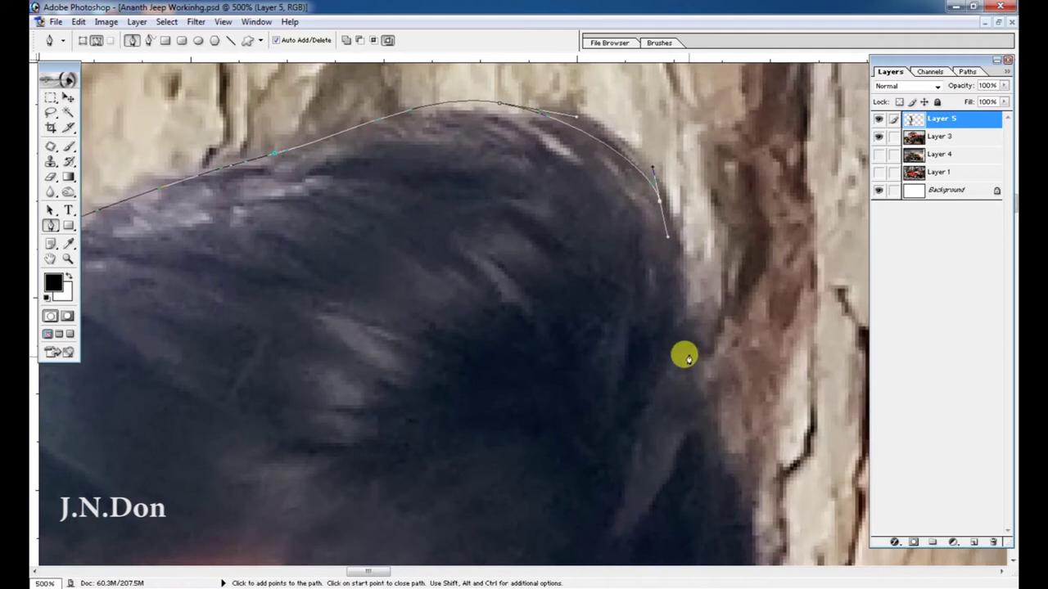
scroll(692, 369, down, 3)
scroll(655, 286, down, 4)
scroll(605, 270, down, 2)
key(ctrl+minus)
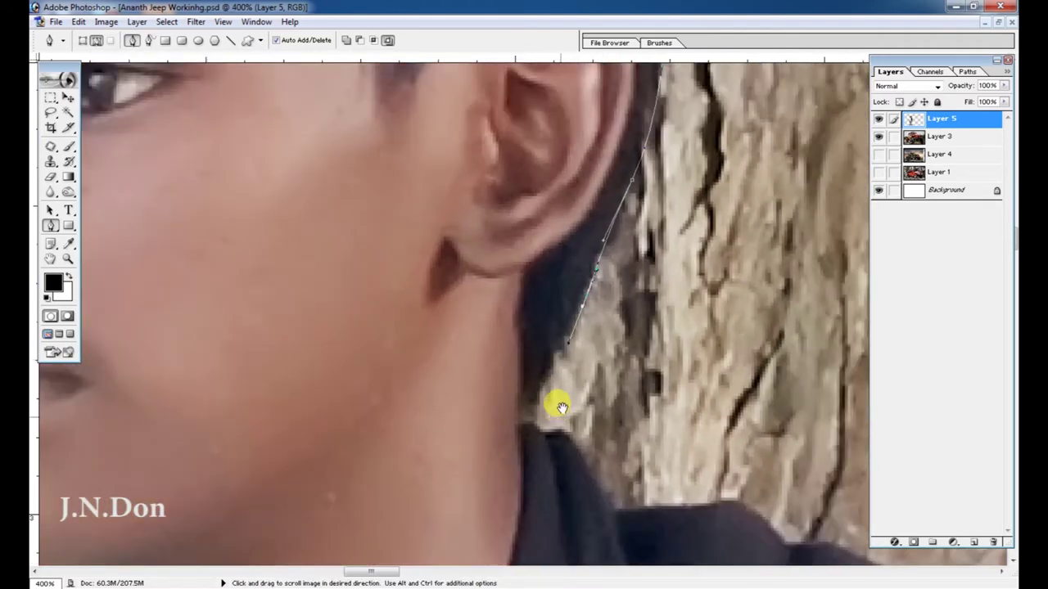
scroll(554, 414, down, 3)
- Trace down behind the ear, along the neck and down the shirt edge
click(580, 311)
scroll(580, 311, down, 3)
click(536, 311)
click(569, 353)
drag(612, 364, 512, 159)
click(774, 330)
scroll(748, 398, down, 3)
scroll(748, 267, down, 3)
click(739, 430)
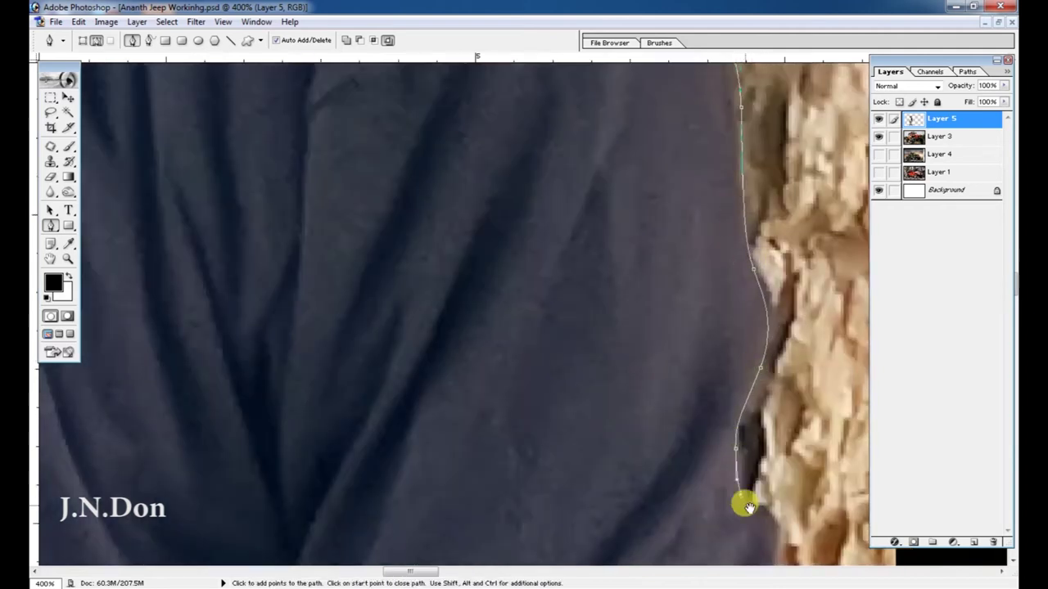
scroll(739, 430, down, 3)
click(713, 362)
scroll(713, 362, down, 5)
- Continue the path down the sleeve edge to the sleeve's bottom edge
click(702, 234)
scroll(701, 234, down, 1)
click(750, 262)
click(735, 327)
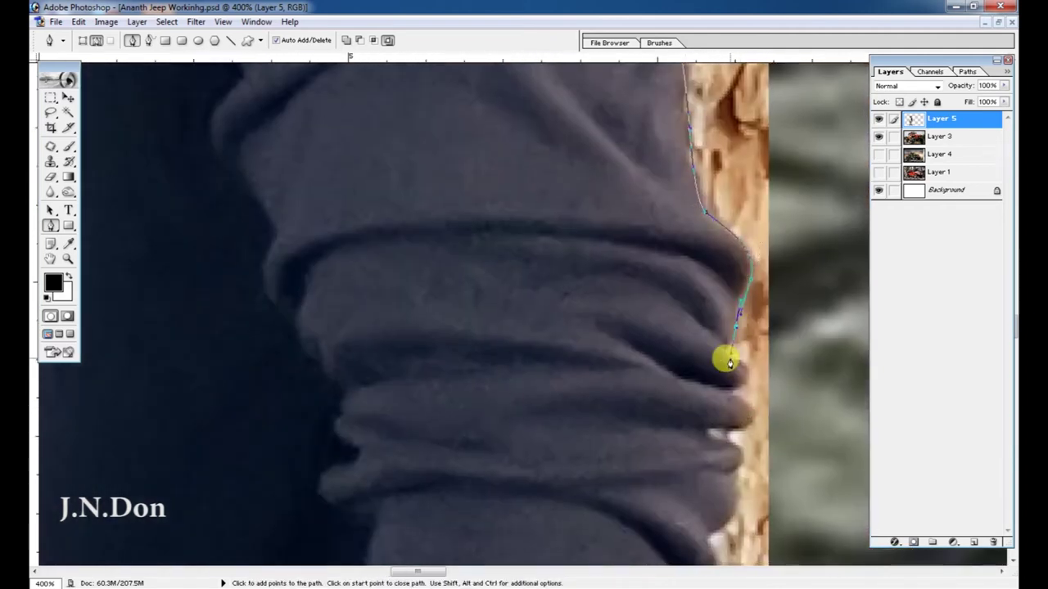
click(728, 434)
scroll(726, 291, down, 5)
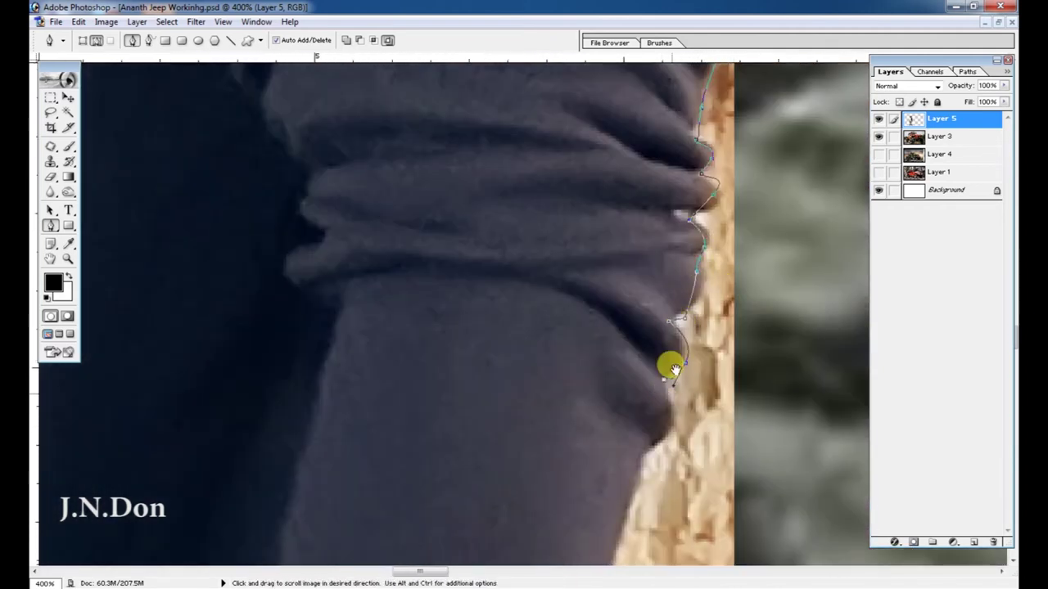
scroll(671, 368, down, 5)
click(631, 308)
scroll(562, 432, down, 5)
scroll(556, 328, down, 3)
click(539, 318)
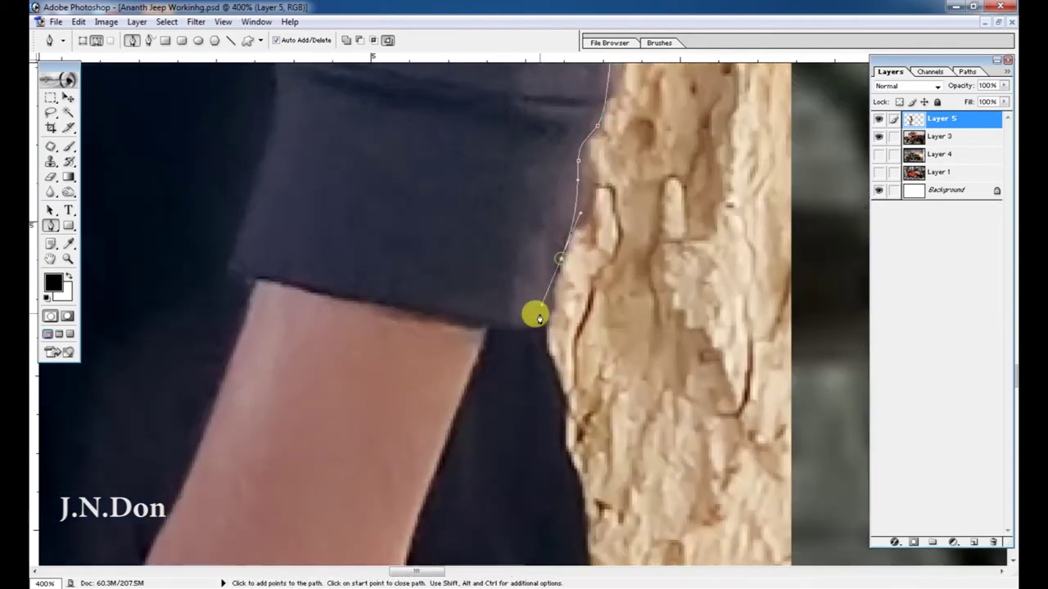
- Trace the wrist and the hand on the trunk, curving the path around the fingers
drag(538, 318, 536, 161)
scroll(565, 391, down, 5)
scroll(542, 271, down, 3)
click(551, 293)
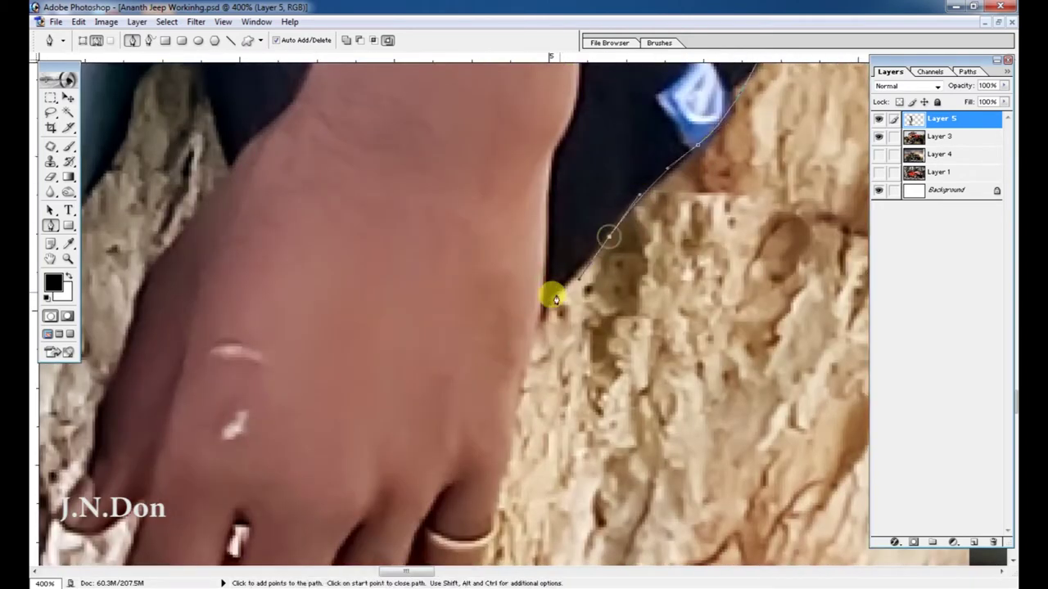
scroll(552, 292, down, 5)
click(546, 239)
scroll(570, 276, down, 3)
click(501, 292)
drag(501, 293, 657, 243)
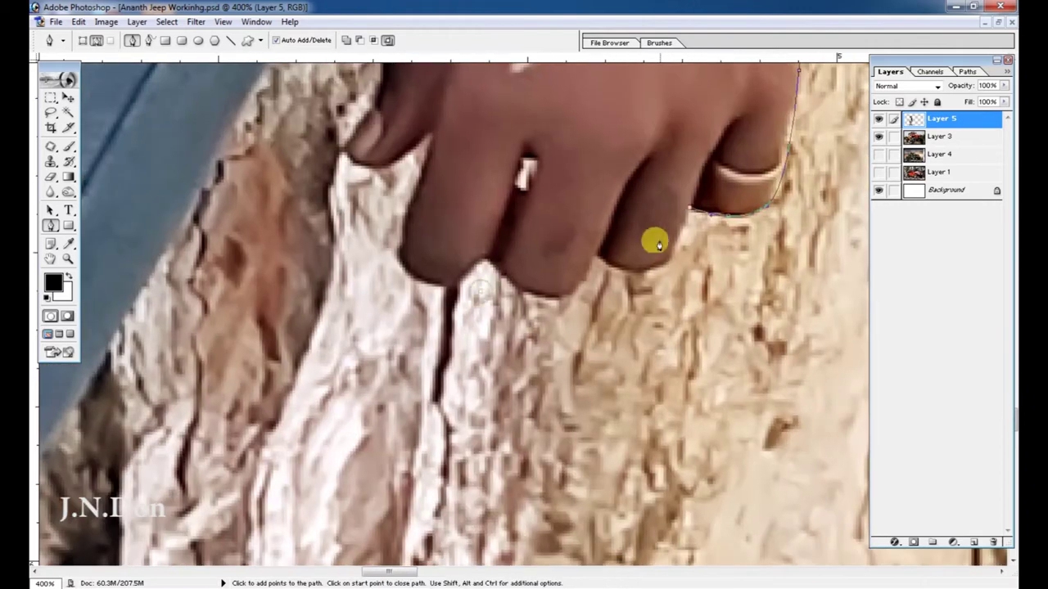
mouse_move(587, 252)
mouse_down()
mouse_move(700, 232)
mouse_move(675, 343)
mouse_up()
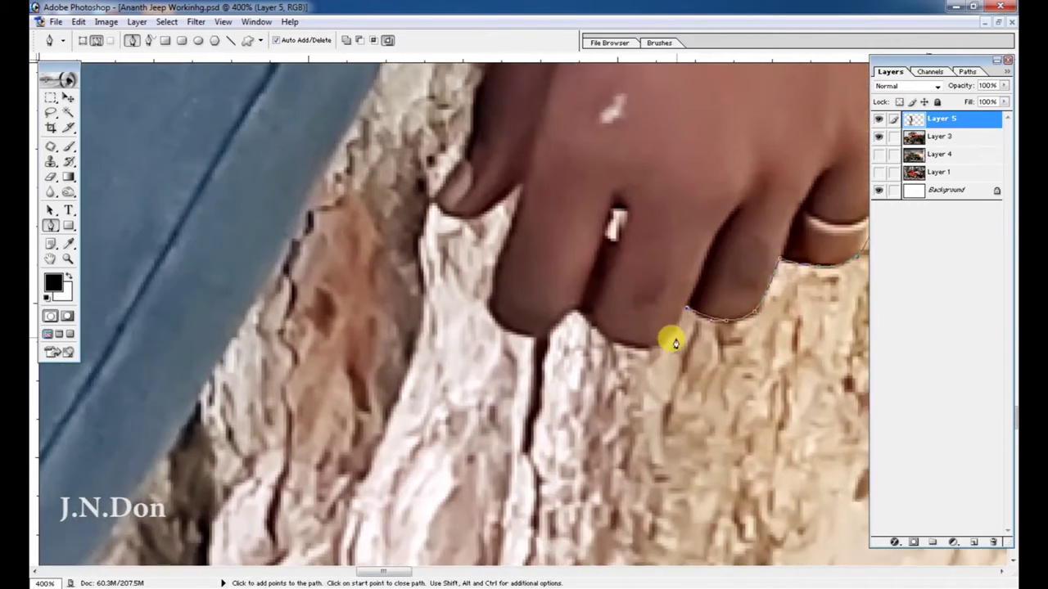
drag(573, 312, 704, 324)
click(642, 354)
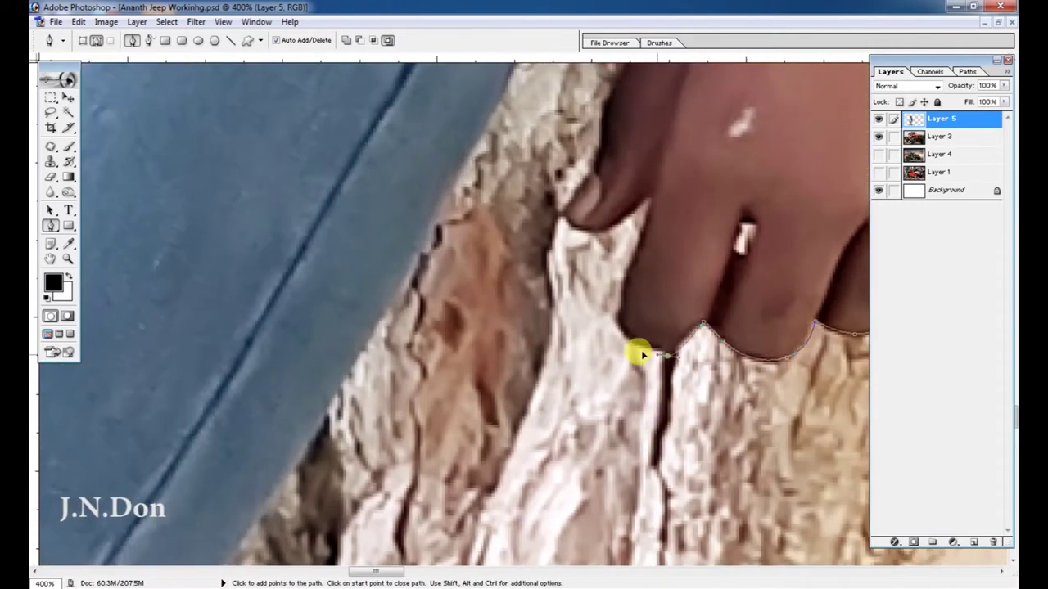
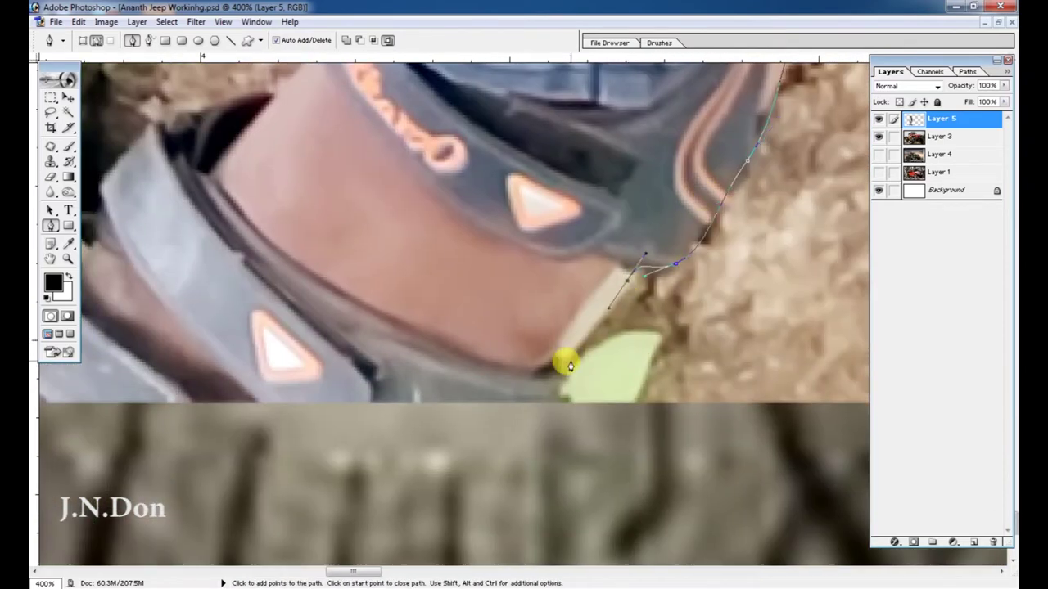
- Close the path around the man, feather it, and delete the inverted tree background
click(570, 365)
key(ctrl+minus)
key(ctrl+minus)
key(ctrl+minus)
key(ctrl+minus)
key(ctrl+minus)
key(ctrl+minus)
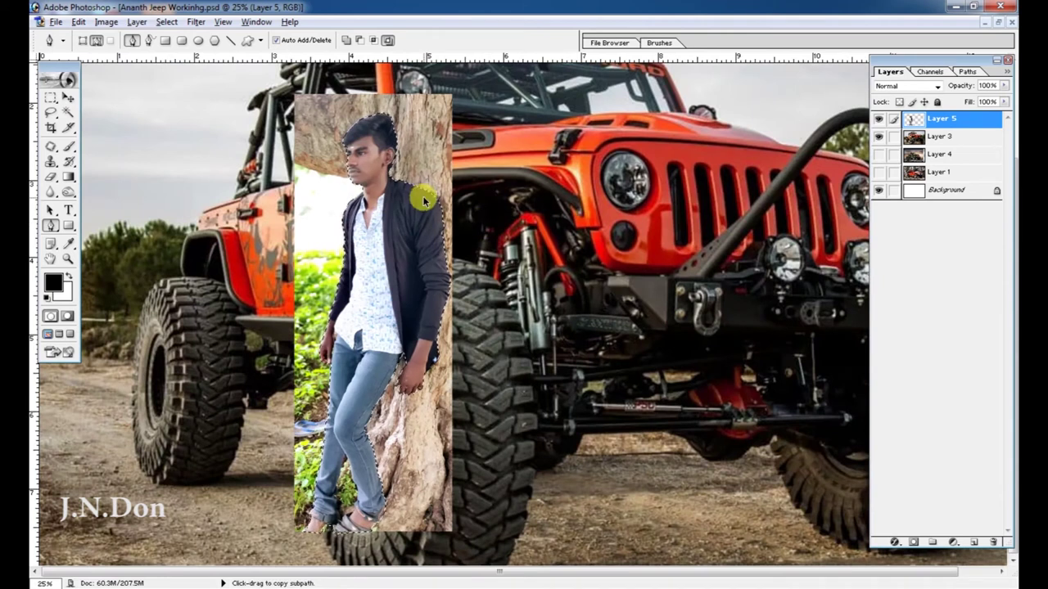
key(ctrl+alt+d)
key(Return)
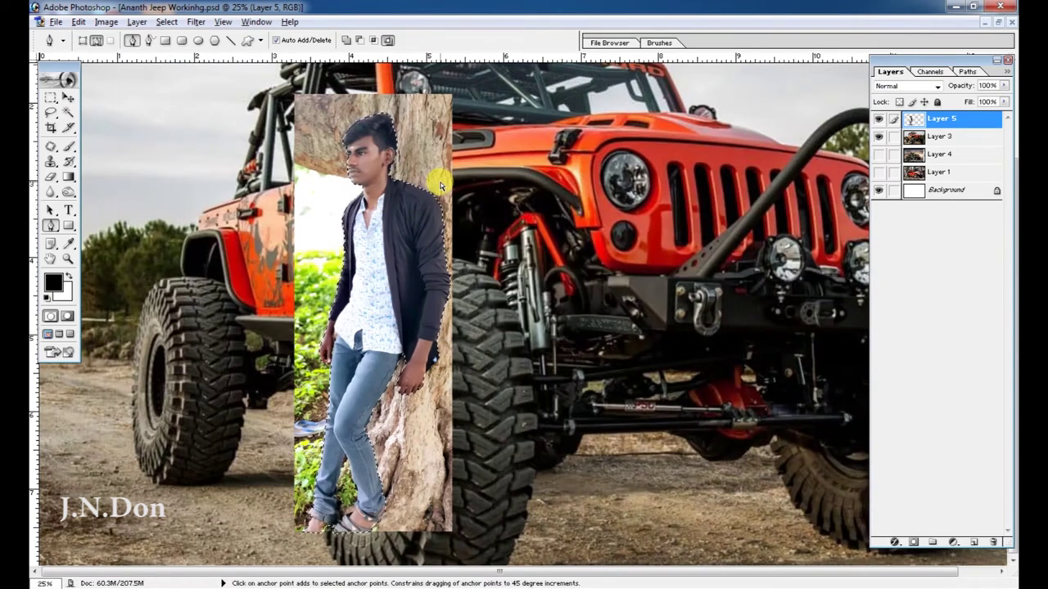
key(ctrl+shift+i)
key(Delete)
- Duplicate the cutout, move the man beside the jeep, and drop the copy just above Background
key(ctrl+j)
key(v)
drag(440, 182, 374, 190)
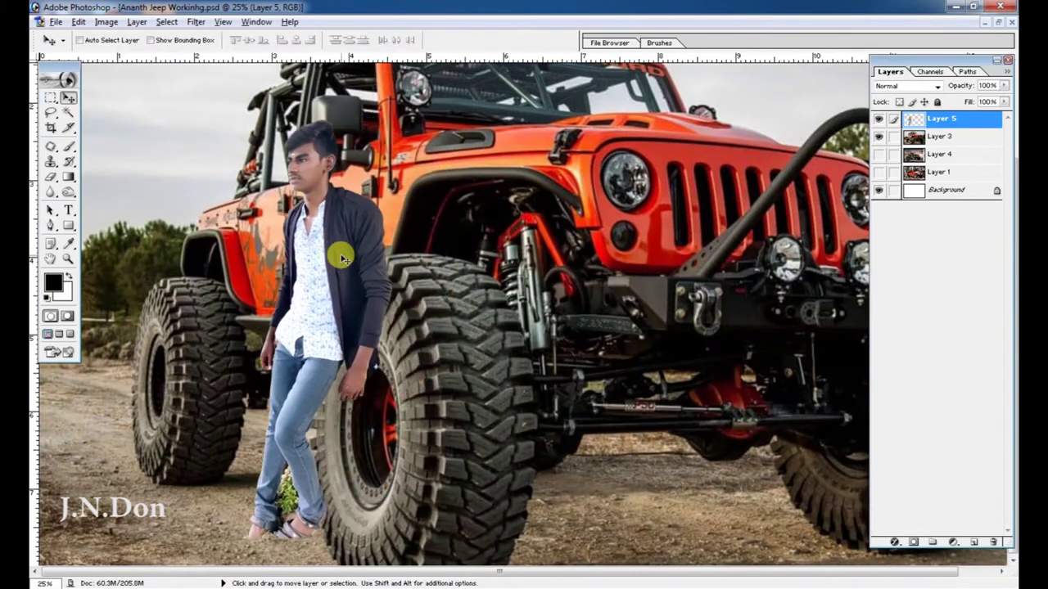
key(ctrl+bracketleft)
key(ctrl+bracketleft)
key(ctrl+bracketleft)
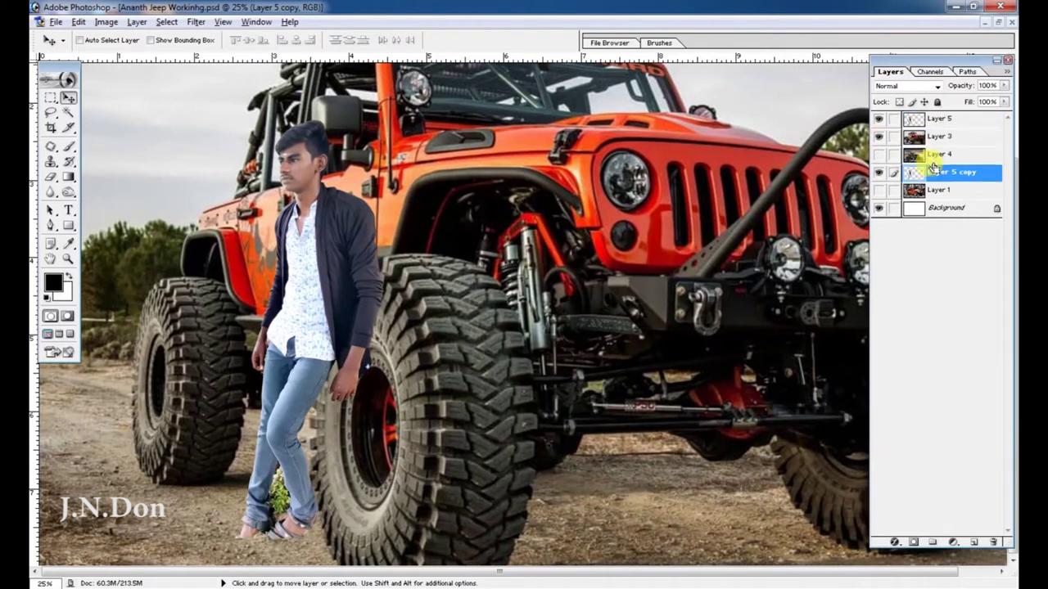
key(ctrl+bracketleft)
click(908, 121)
- Move and scale Layer 5 to about 111% beside the jeep's front wheel
key(ctrl+t)
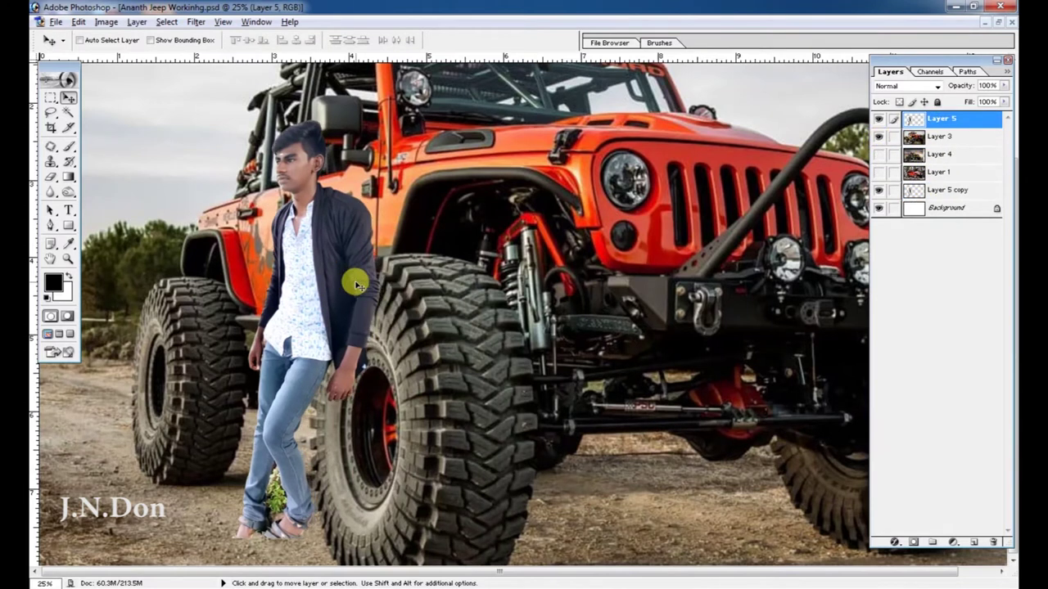
key(ctrl+minus)
drag(399, 350, 365, 297)
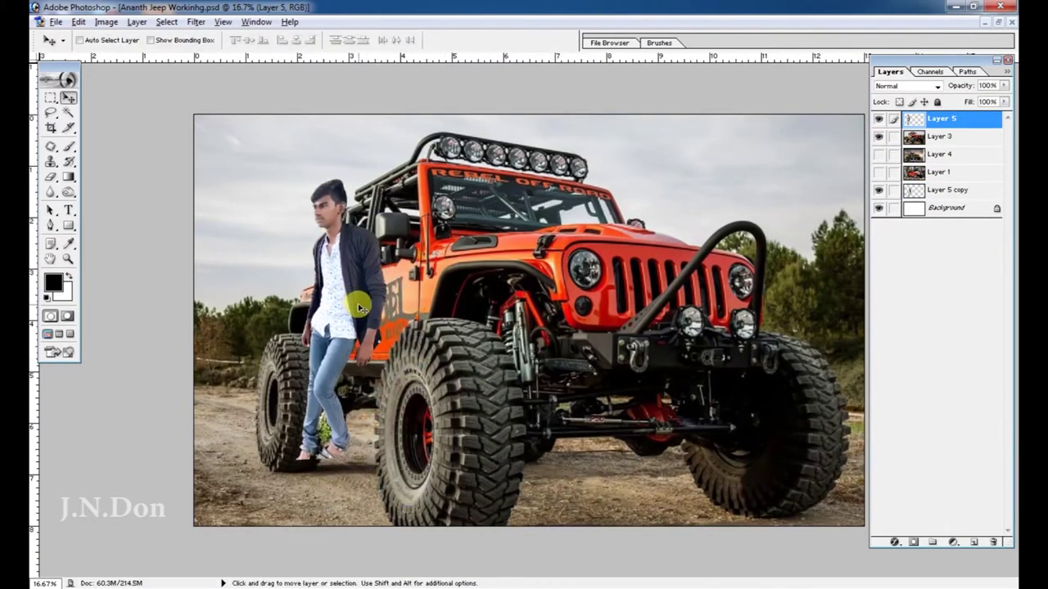
drag(388, 484, 396, 495)
drag(392, 174, 396, 172)
drag(327, 241, 338, 253)
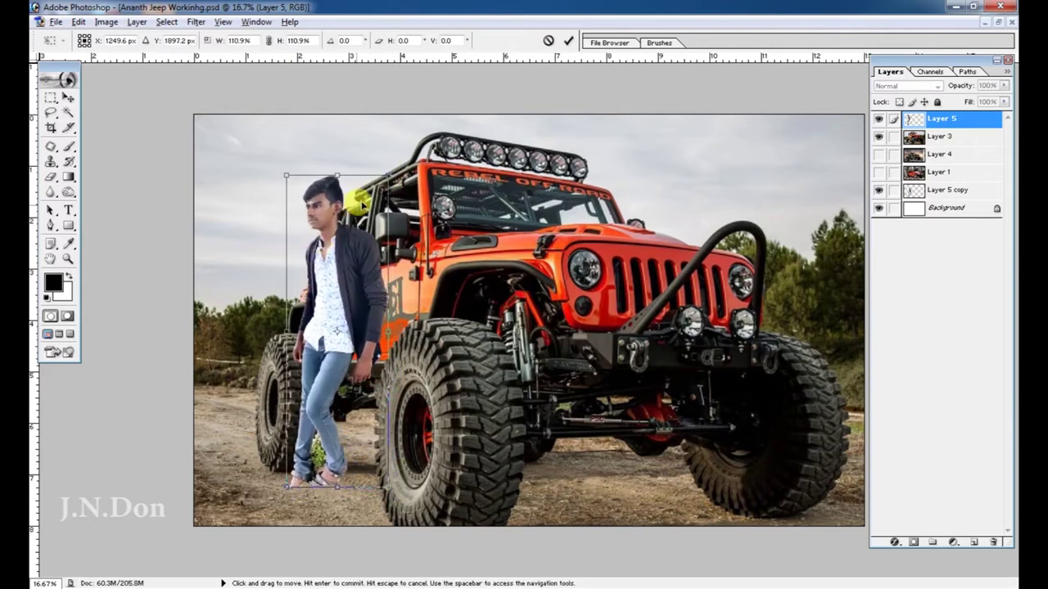
key(Return)
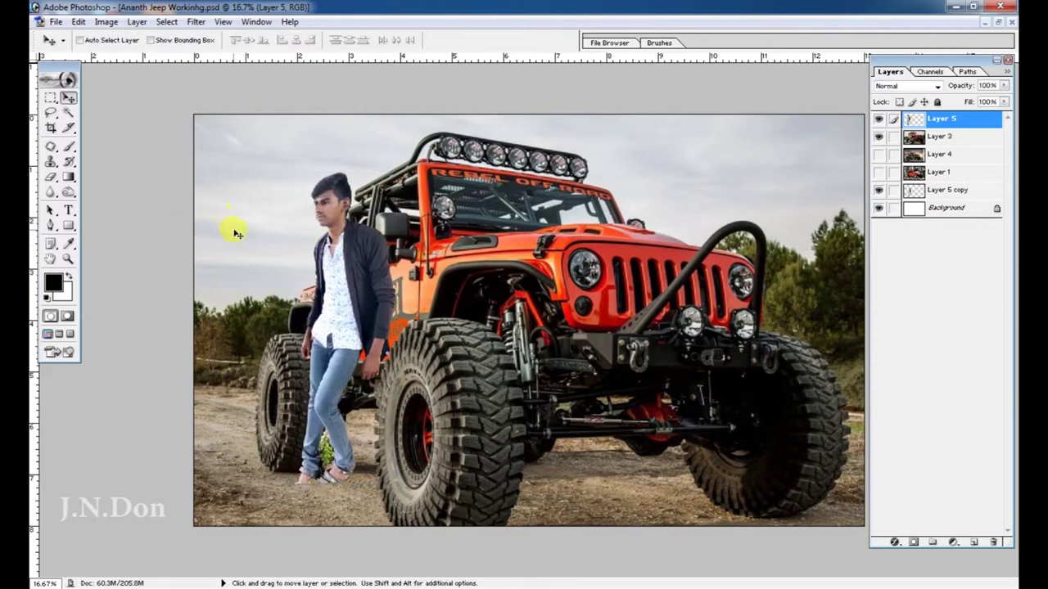
key(ctrl+plus)
key(ctrl+plus)
key(ctrl+plus)
key(ctrl+plus)
drag(294, 448, 400, 306)
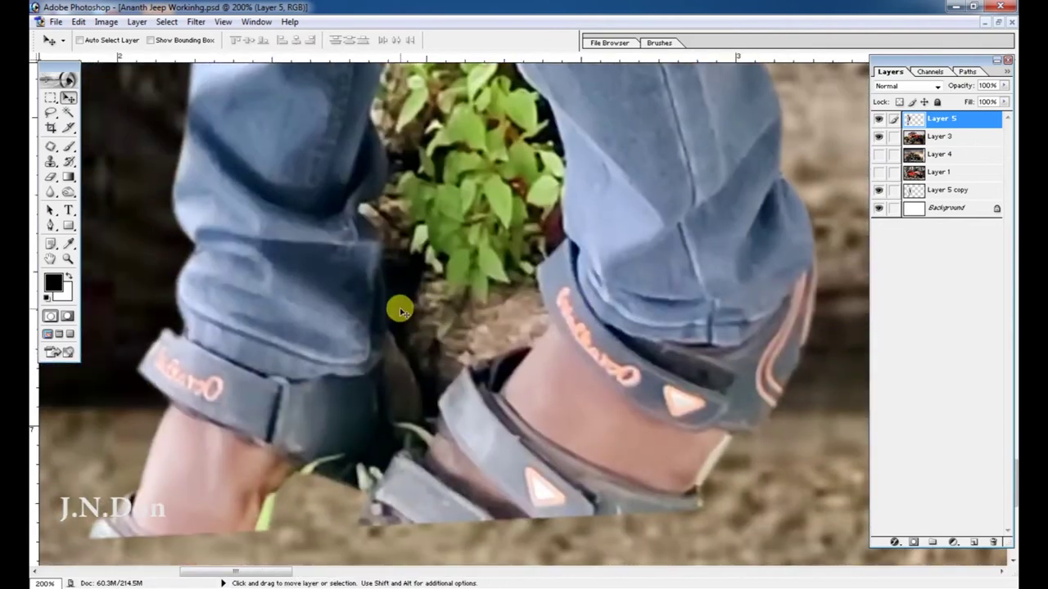
key(ctrl+plus)
- Start a Pen path up the inner jeans edge to the man's crotch
key(p)
click(579, 491)
drag(568, 370, 559, 300)
click(578, 256)
scroll(564, 229, up, 3)
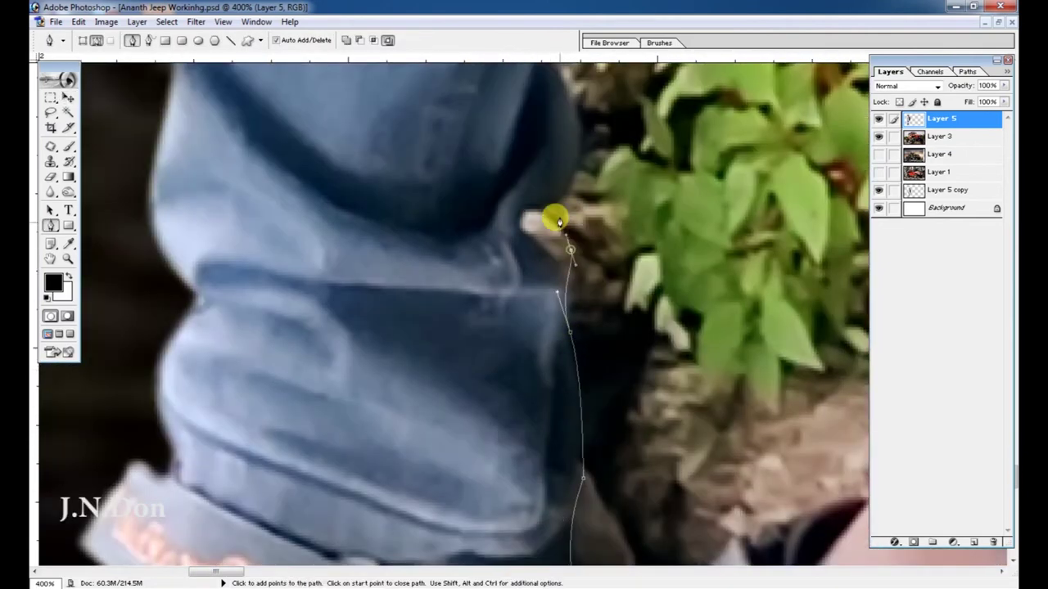
scroll(557, 251, up, 3)
click(557, 251)
scroll(556, 250, up, 3)
click(532, 356)
click(579, 168)
- Continue the path down the other leg and sandal strap and turn it into a selection
scroll(589, 245, up, 3)
scroll(639, 352, up, 3)
click(592, 243)
scroll(591, 243, down, 2)
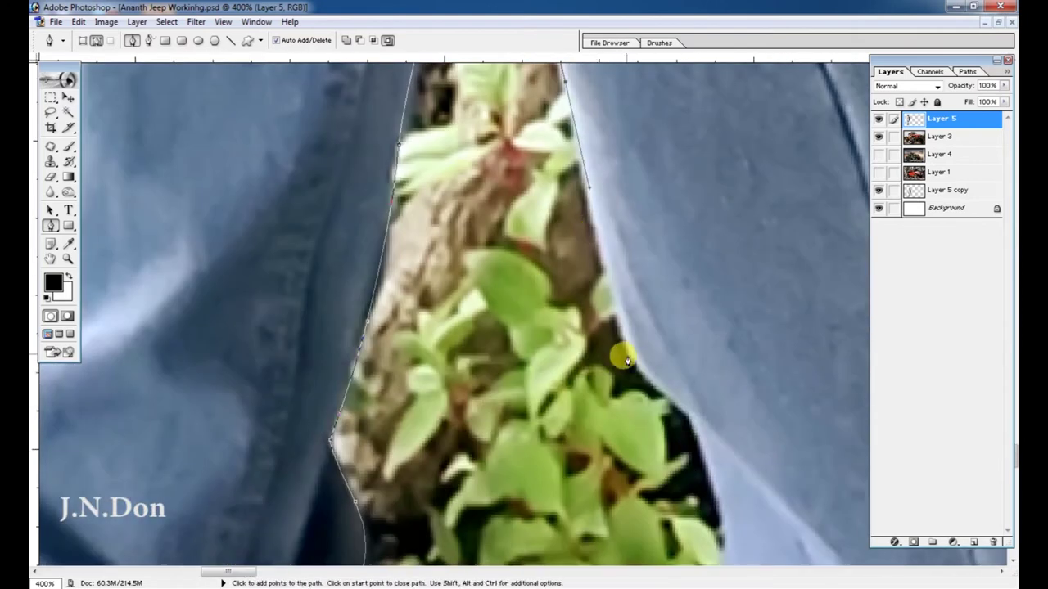
scroll(626, 360, down, 2)
click(630, 355)
scroll(631, 355, down, 3)
scroll(592, 435, down, 4)
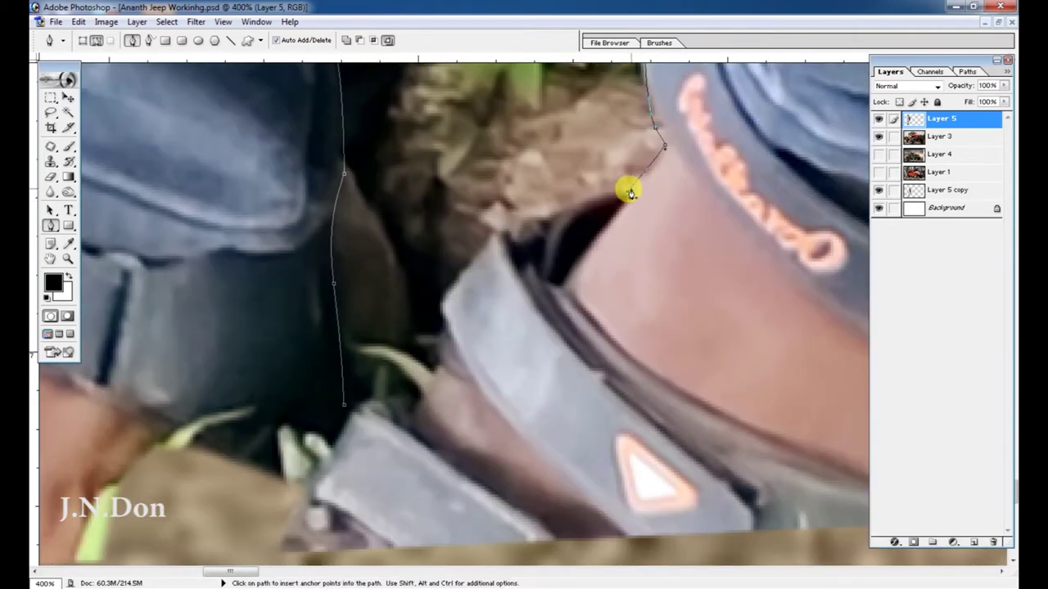
click(628, 193)
key(ctrl+Return)
- Feather the selection and delete the plants between the man's legs
key(ctrl+0)
key(ctrl+alt+d)
key(Return)
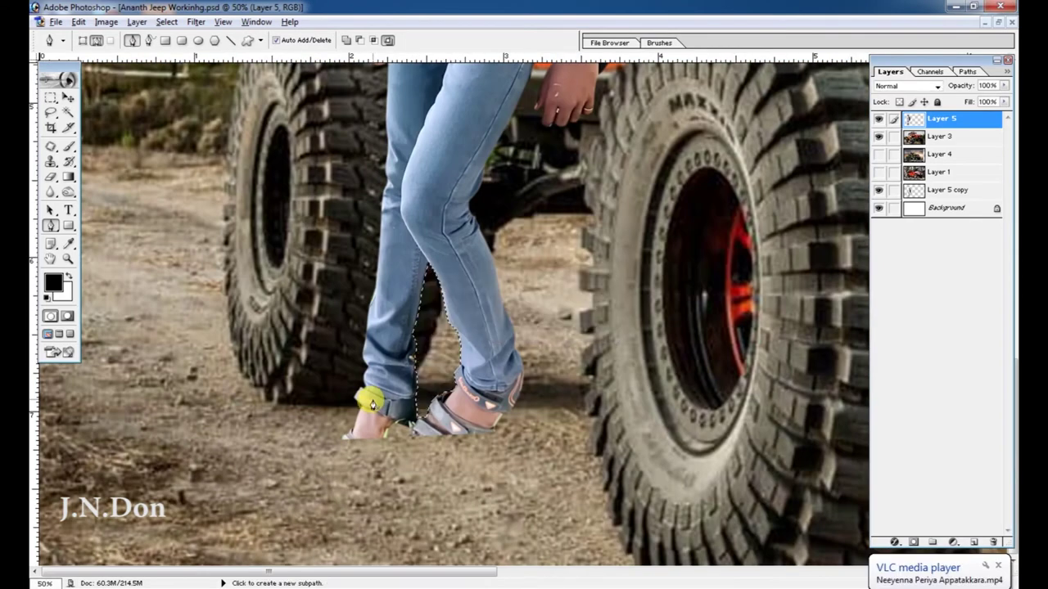
key(v)
key(ctrl+d)
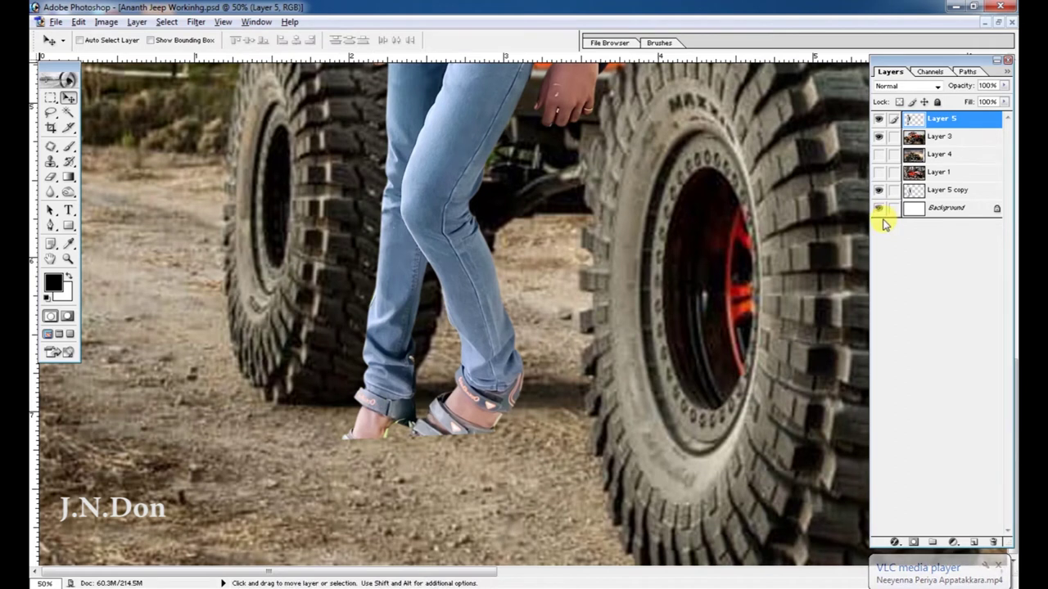
- Make a backup copy of the man's layer, reselect Layer 5, and save the file
key(ctrl+j)
key(ctrl+bracketleft)
key(ctrl+bracketleft)
key(ctrl+bracketleft)
key(ctrl+bracketleft)
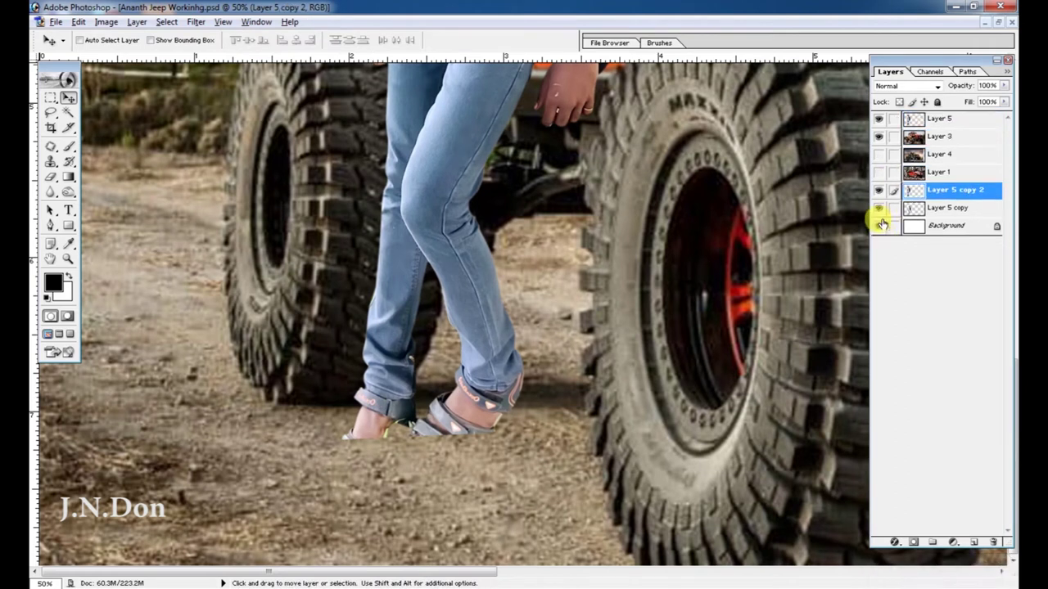
key(ctrl+minus)
key(ctrl+minus)
key(ctrl+minus)
right_click(354, 295)
click(363, 305)
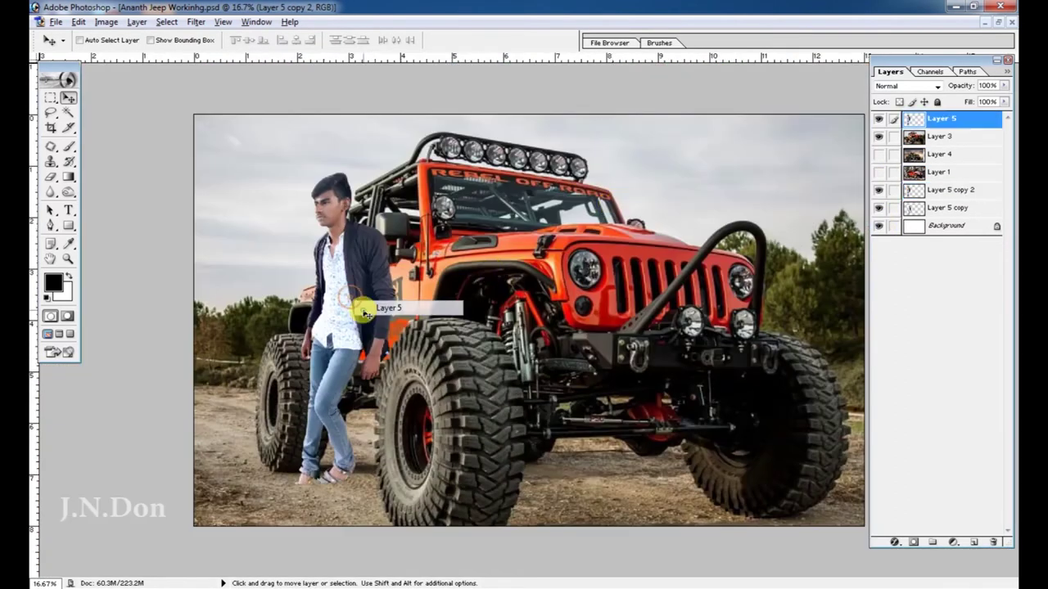
key(ctrl+s)
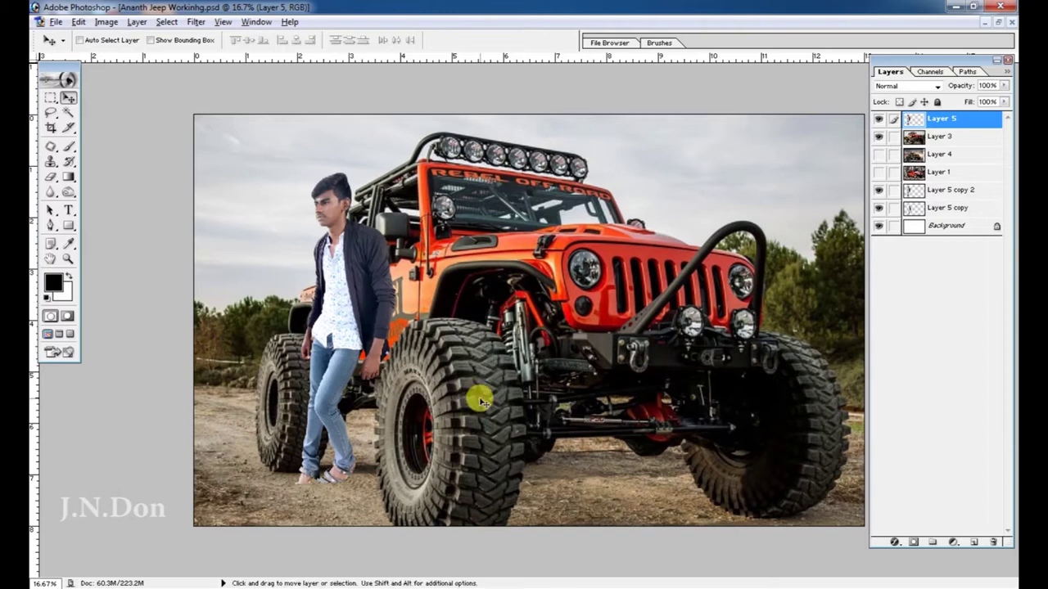
- Shrink the man to 96.2%, then make jeep photo Layer 3 active
key(ctrl+t)
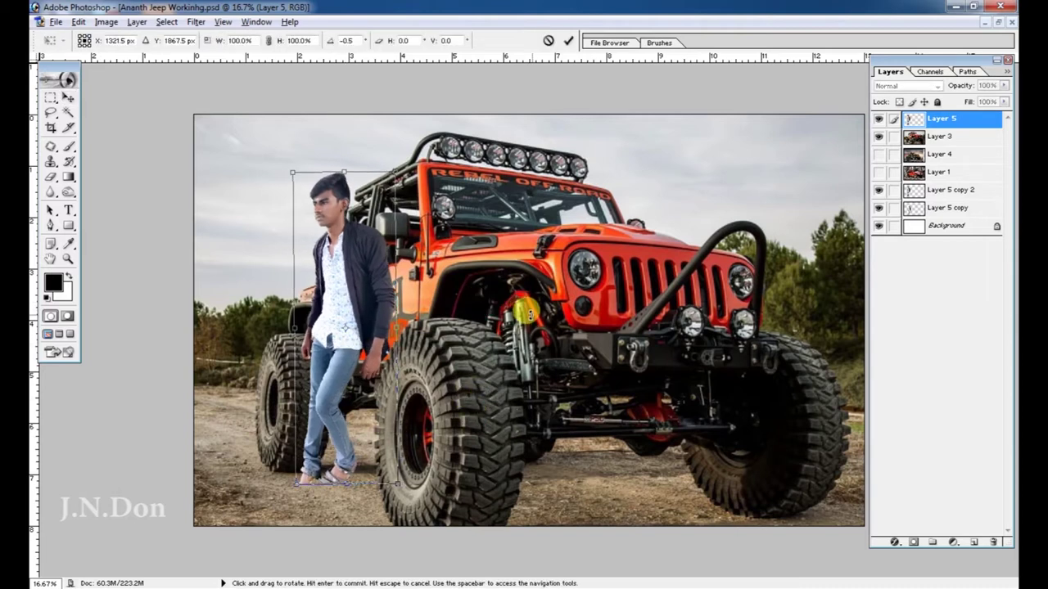
drag(389, 481, 394, 472)
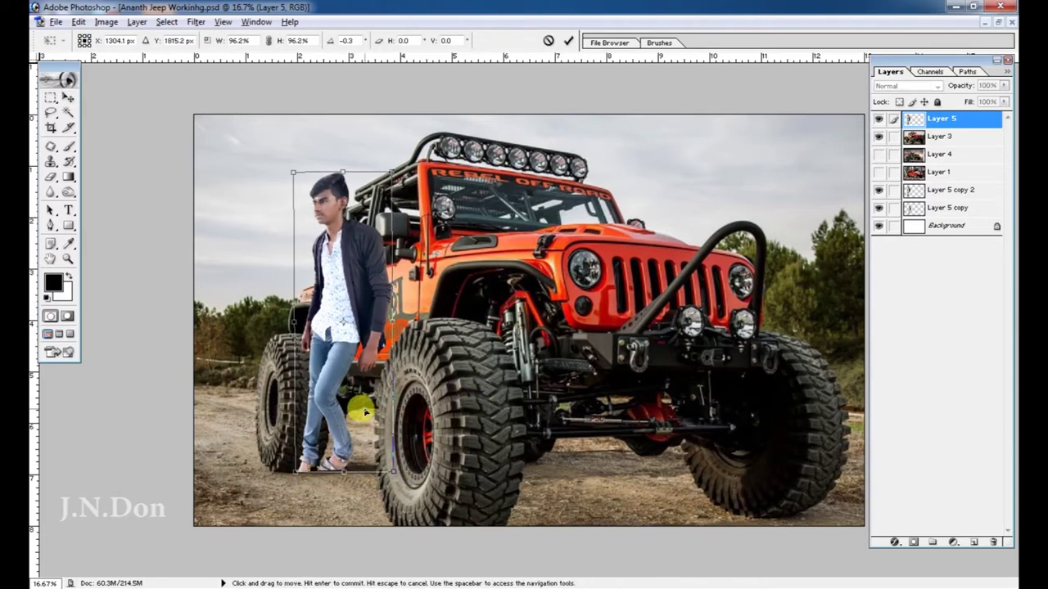
key(Return)
right_click(446, 451)
click(467, 458)
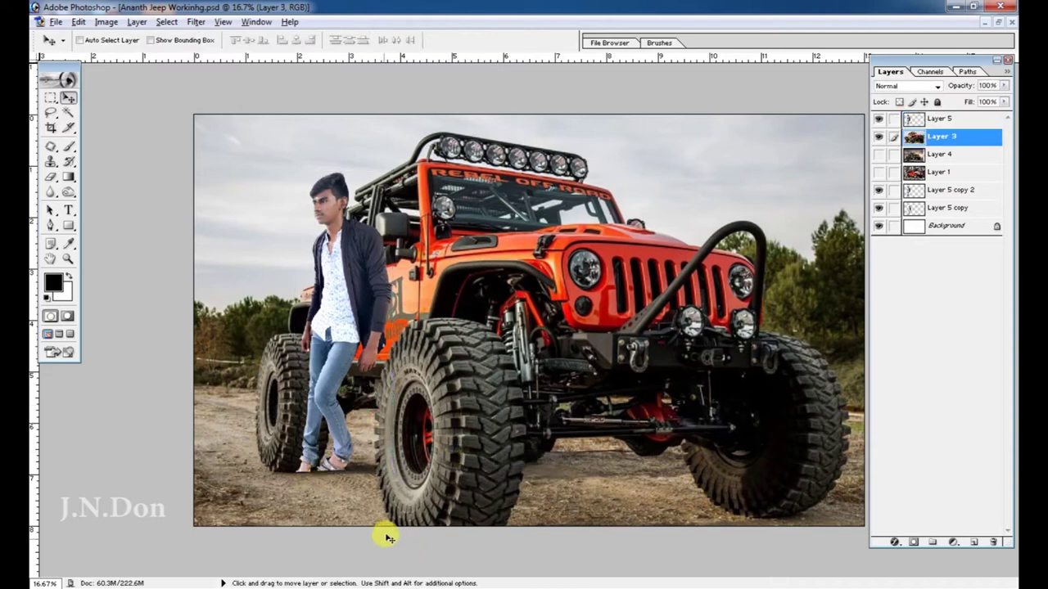
- Copy the bottom ground strip of Layer 3 to Layer 6, kept below the man
key(m)
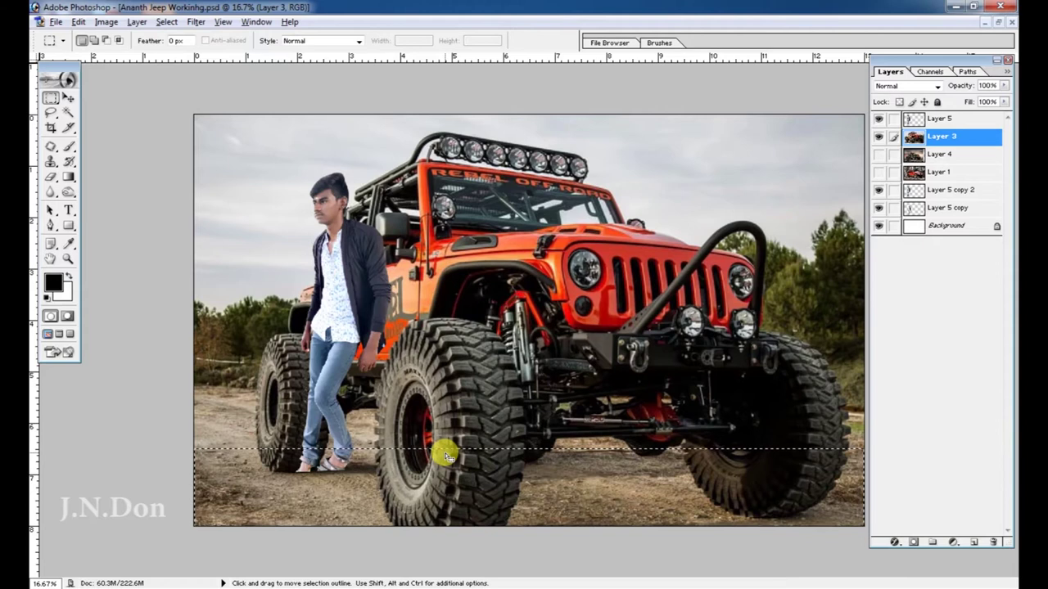
key(ctrl+j)
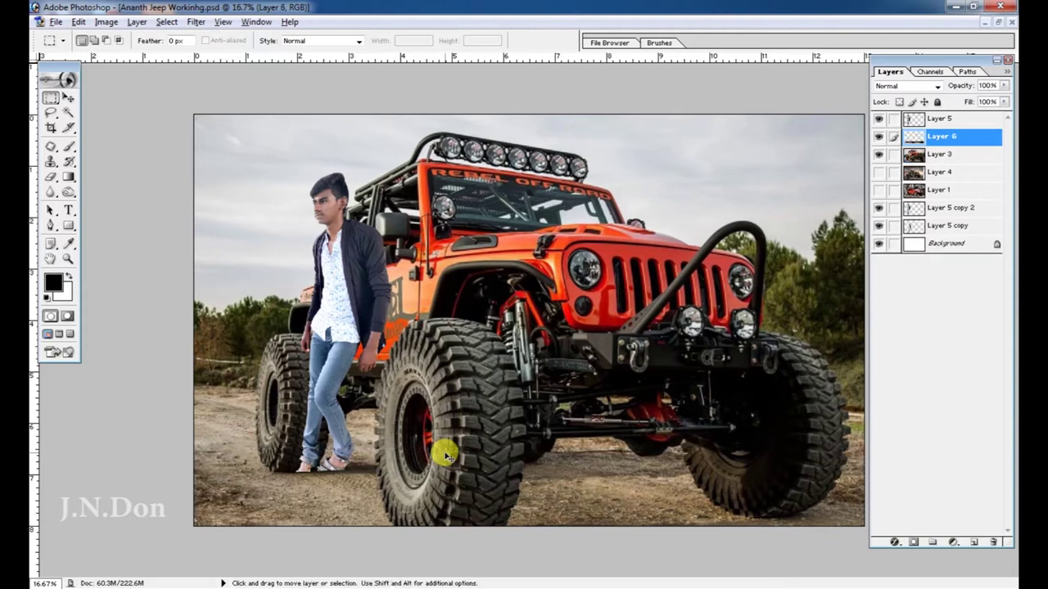
key(v)
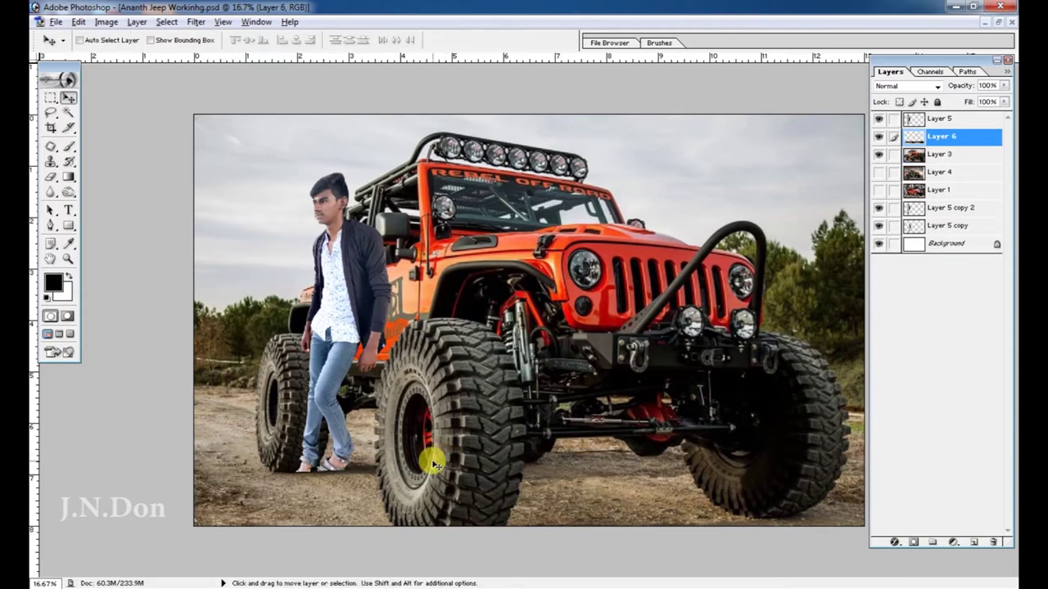
key(ctrl+bracketright)
key(ctrl+bracketleft)
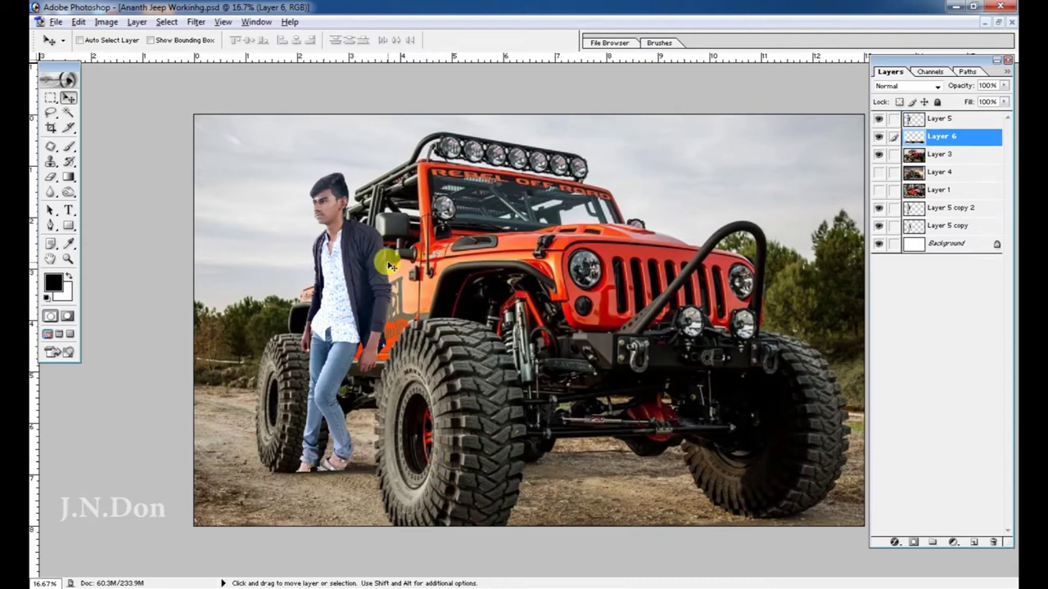
- Select the man's Layer 5 and nudge him slightly left and up
scroll(397, 279, up, 3)
right_click(526, 318)
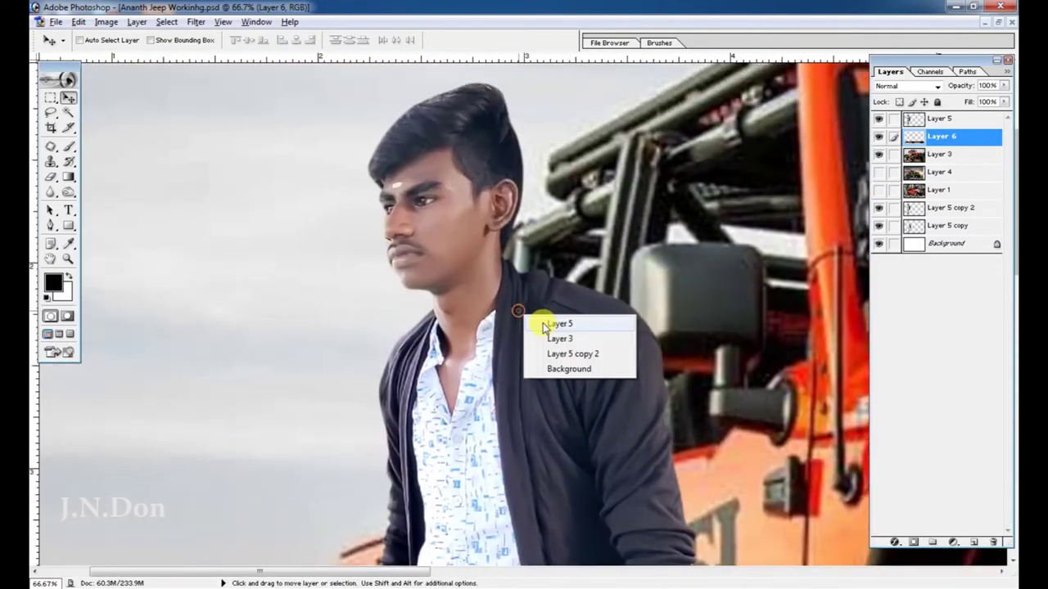
click(542, 326)
scroll(544, 328, down, 3)
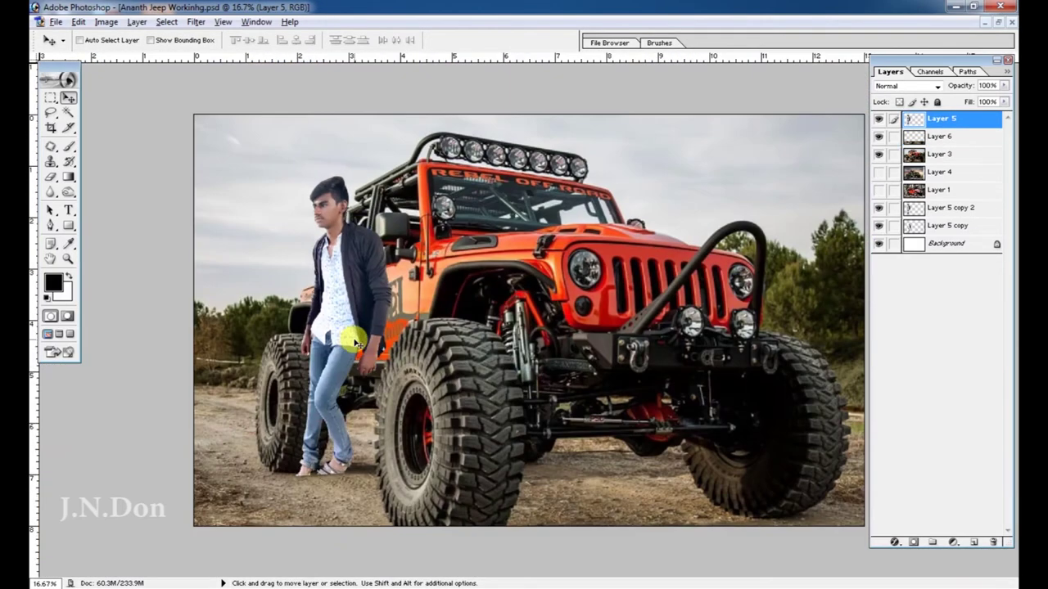
scroll(358, 345, up, 2)
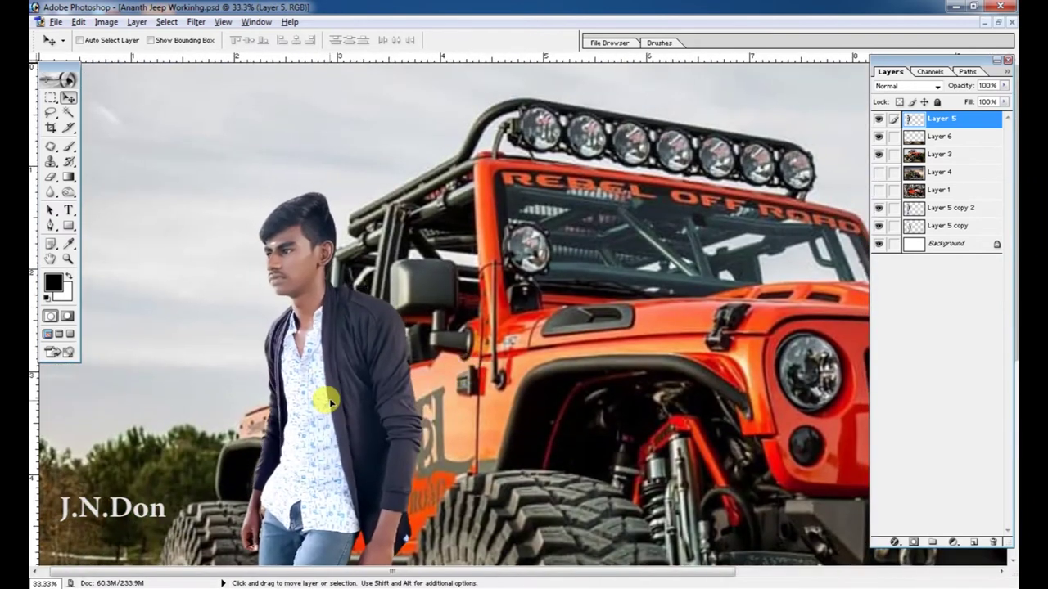
drag(329, 404, 336, 400)
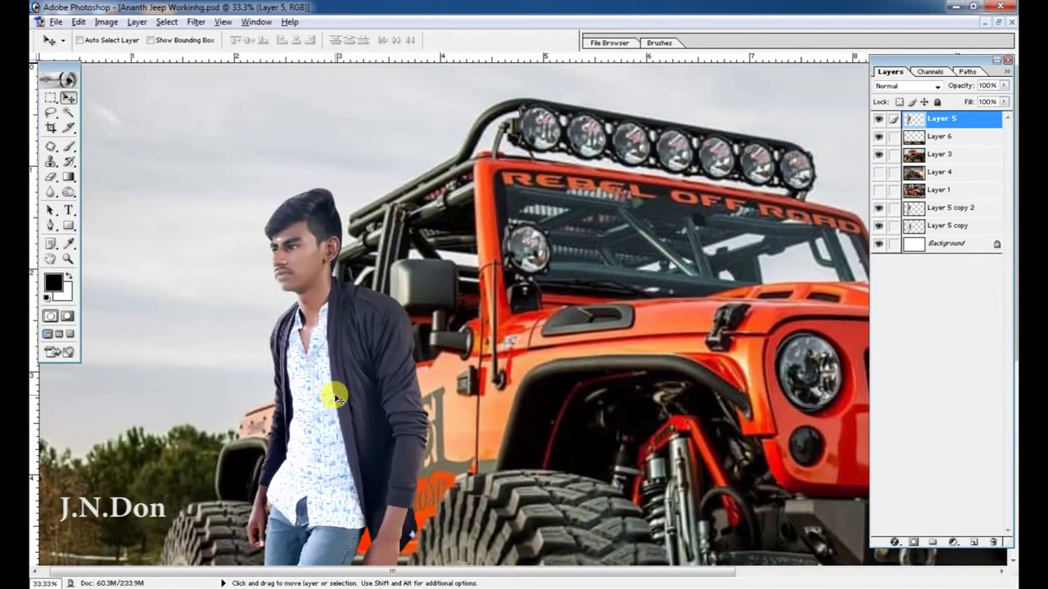
drag(341, 394, 337, 390)
scroll(467, 372, right, 3)
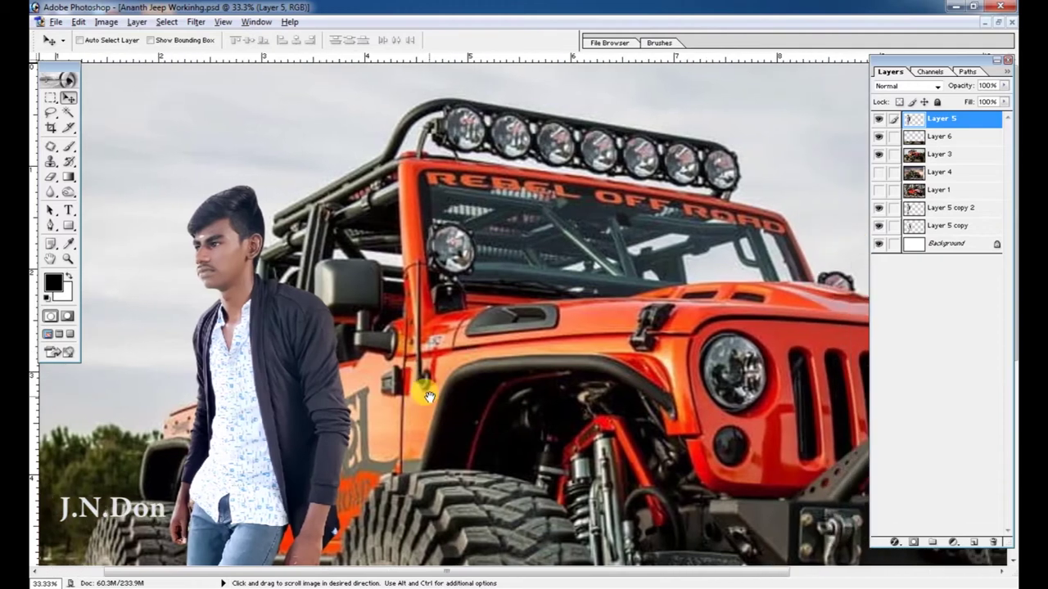
scroll(409, 377, down, 1)
- Slightly resize the man from his top corner, then make Layer 3 active
key(ctrl+t)
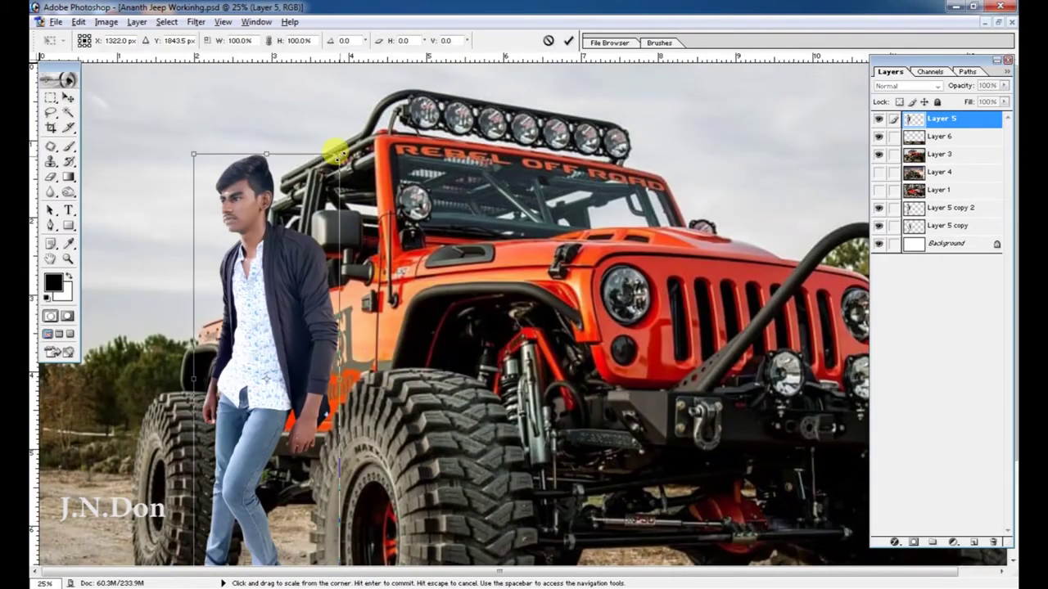
drag(336, 150, 334, 144)
key(Return)
key(ctrl+plus)
key(ctrl+plus)
key(ctrl+plus)
right_click(493, 375)
click(515, 377)
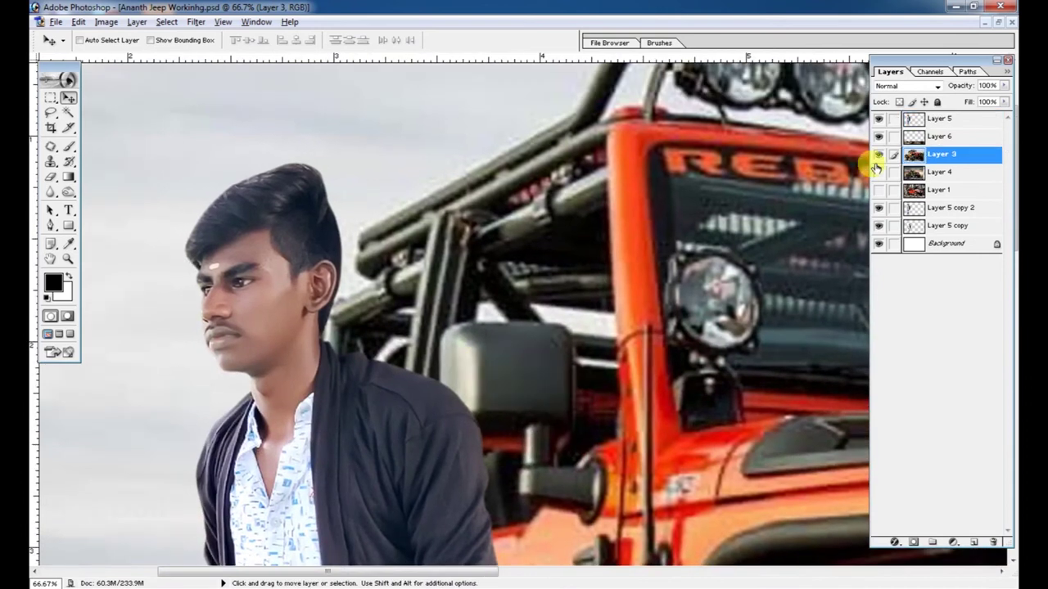
- Bring Layer 3 to the top and begin tracing the jeep's side mirror
key(ctrl+shift+bracketright)
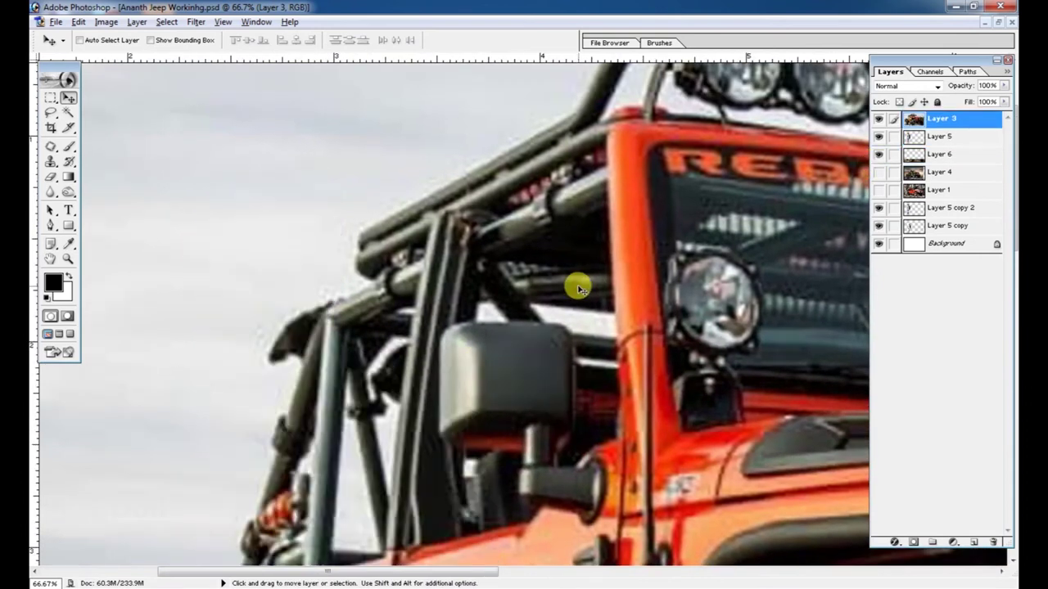
key(ctrl+plus)
key(ctrl+plus)
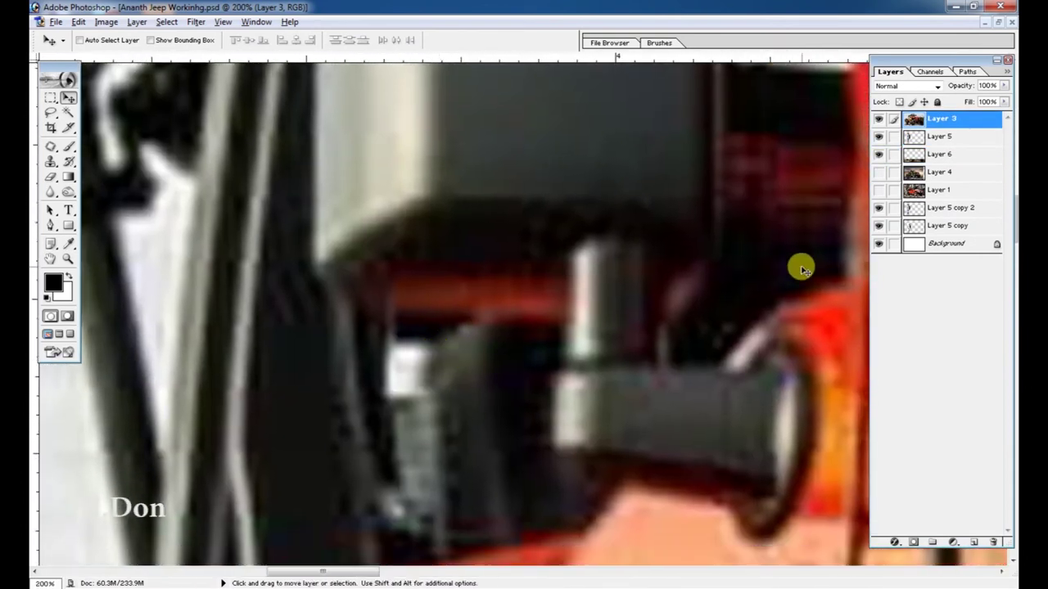
key(p)
click(548, 455)
click(561, 369)
click(561, 262)
click(316, 272)
scroll(299, 217, up, 3)
click(327, 184)
scroll(327, 102, up, 3)
click(350, 246)
- Trace the mirror's top edge, right side and stem to close the outline
click(679, 238)
click(730, 297)
click(739, 363)
scroll(684, 348, down, 3)
click(685, 358)
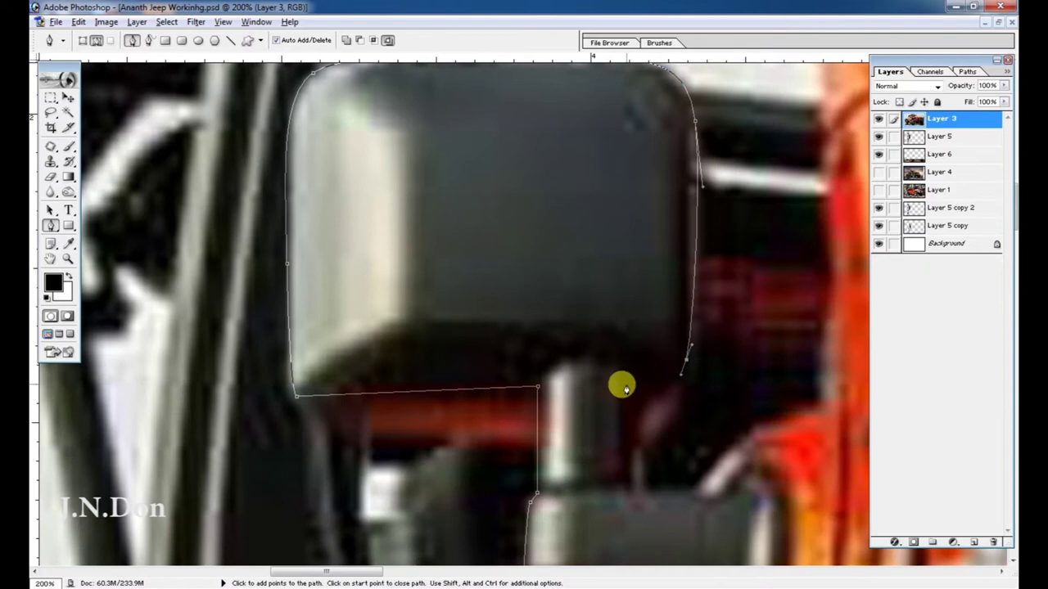
click(625, 384)
click(630, 478)
scroll(627, 480, down, 3)
click(588, 278)
click(682, 204)
mouse_move(682, 205)
mouse_down()
mouse_move(725, 456)
mouse_move(358, 486)
mouse_move(467, 410)
mouse_move(479, 380)
mouse_up()
click(421, 374)
- Feather the mirror selection and copy it onto a new Layer 7
key(ctrl+Return)
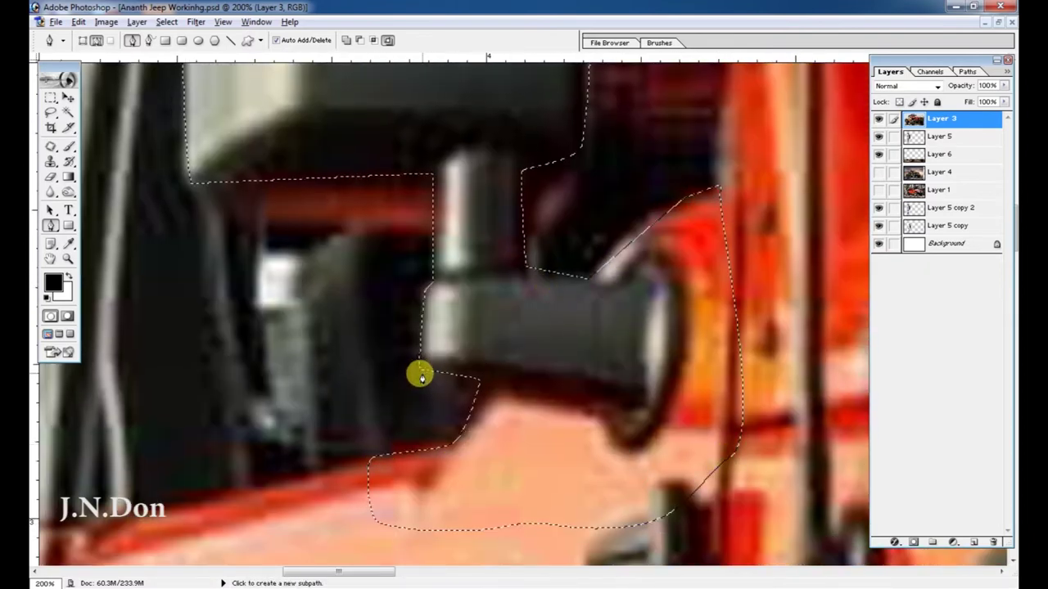
key(ctrl+alt+d)
key(Return)
key(ctrl+j)
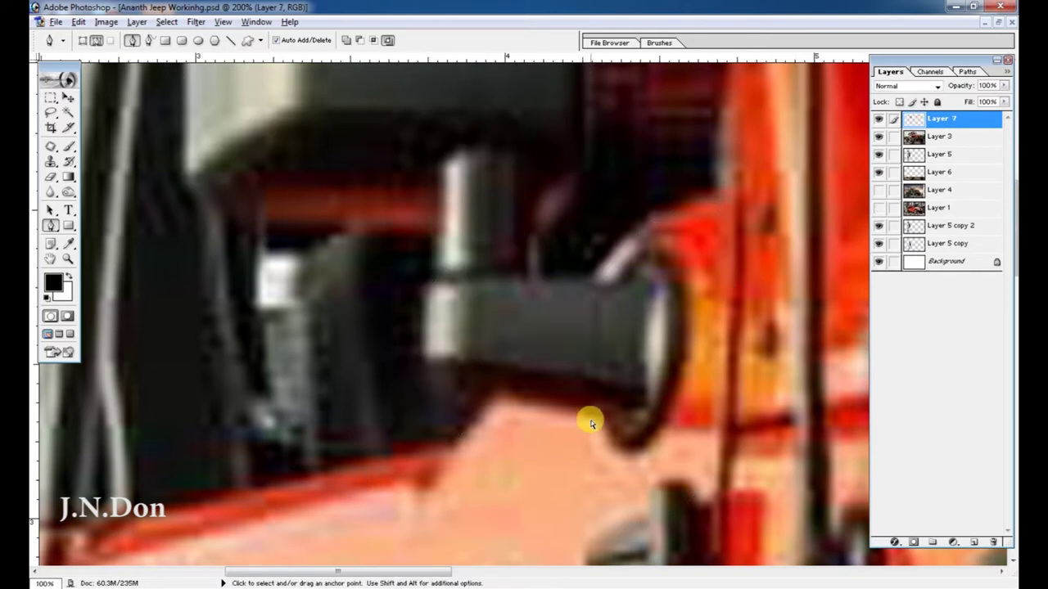
key(ctrl+minus)
key(ctrl+minus)
key(v)
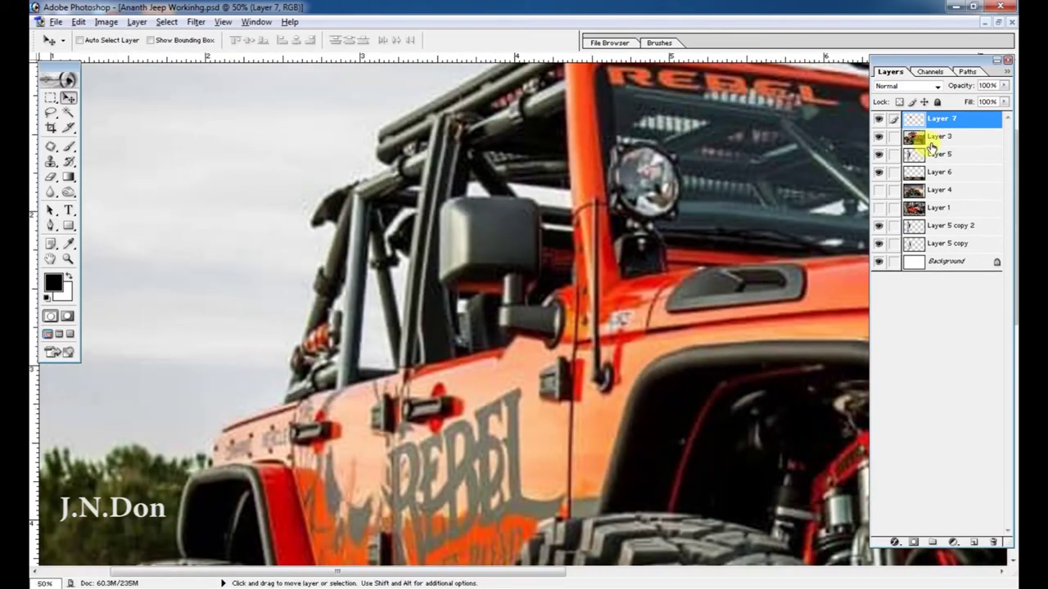
- Move Layer 3 back below the man's layer
click(929, 137)
key(ctrl+bracketleft)
key(ctrl+minus)
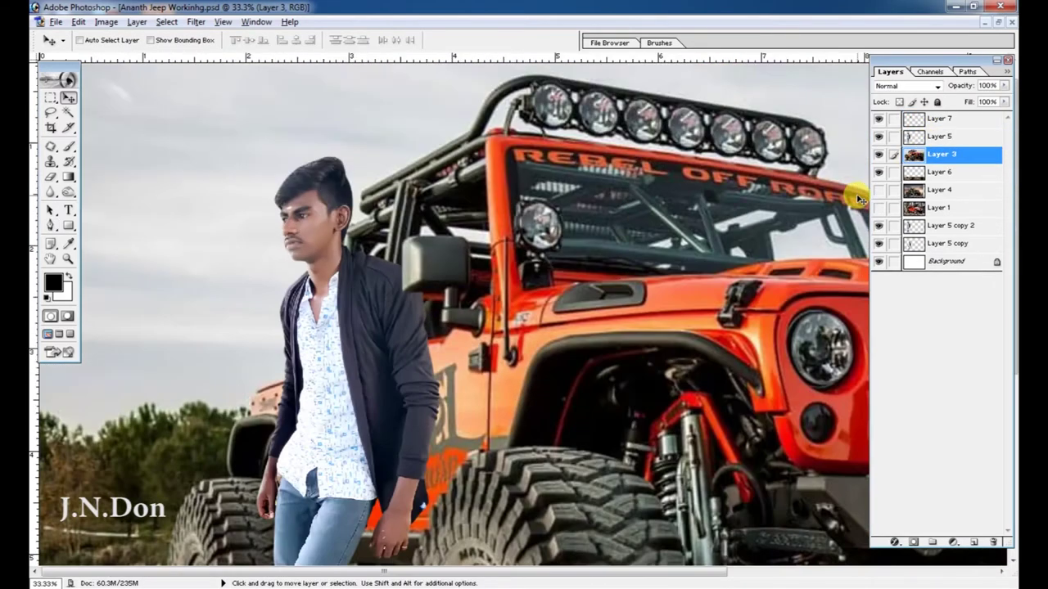
key(ctrl+minus)
- Select the man's Layer 5, nudge him right, and rescale him to about 101%
right_click(281, 317)
click(297, 318)
drag(283, 321, 284, 320)
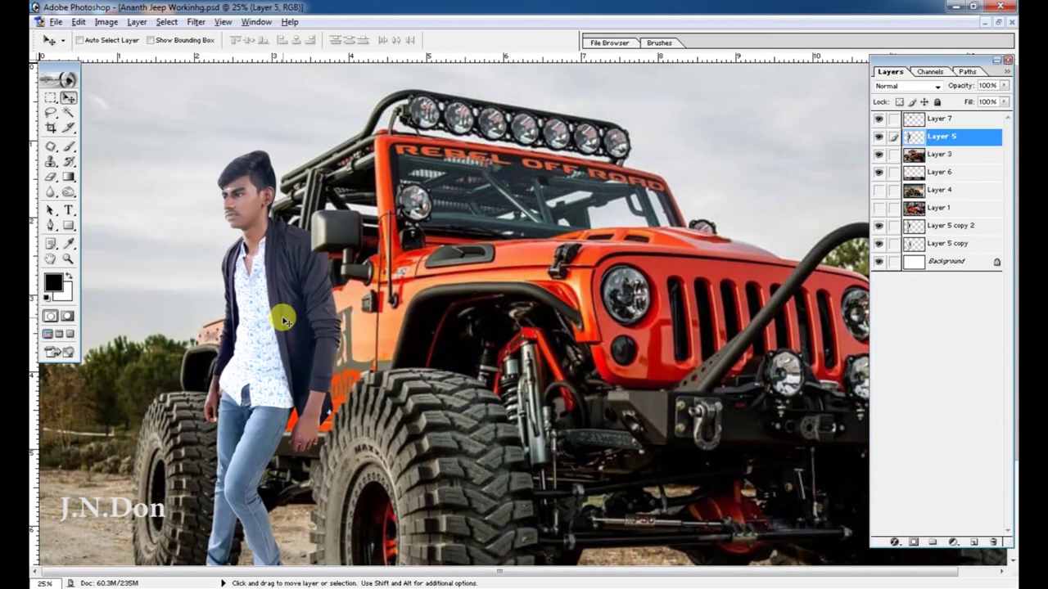
key(ctrl+t)
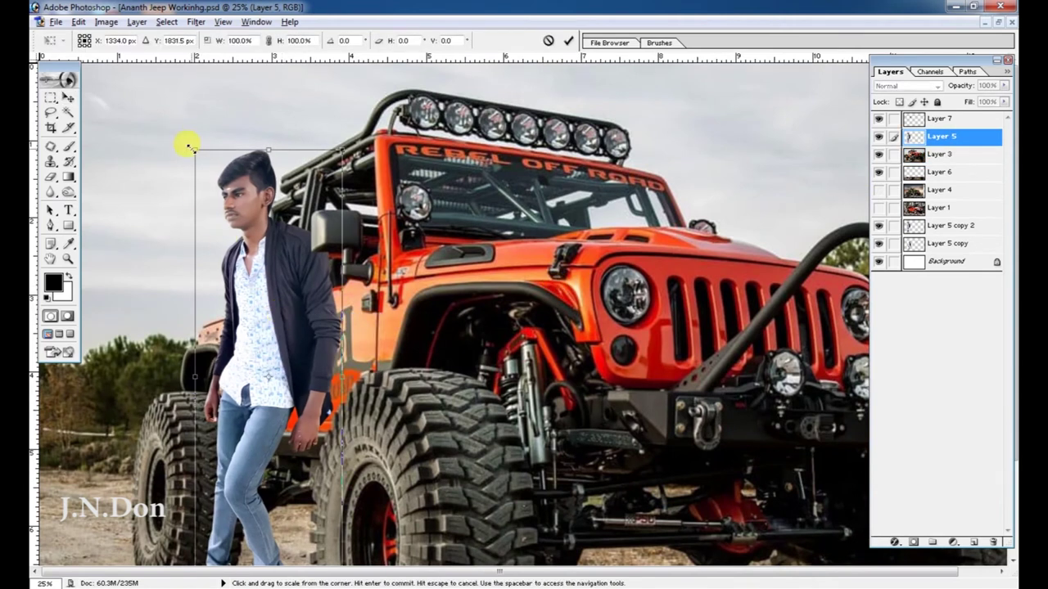
drag(189, 147, 205, 156)
drag(339, 154, 342, 144)
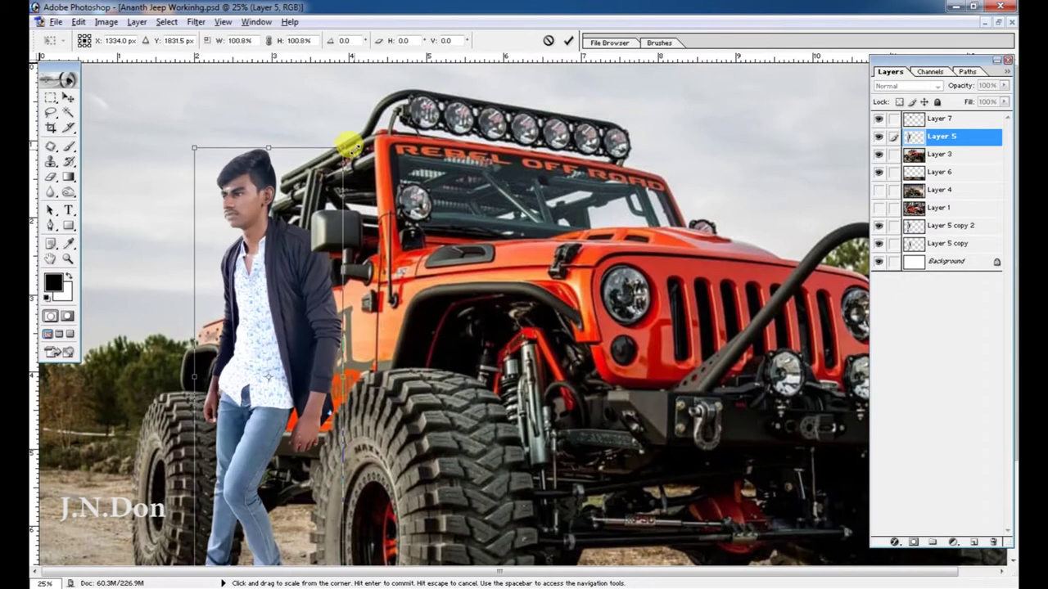
- Tilt the man slightly, apply the 96.1% transform, and reposition him beside the jeep
mouse_move(416, 201)
mouse_down()
mouse_move(427, 194)
mouse_move(327, 140)
mouse_up()
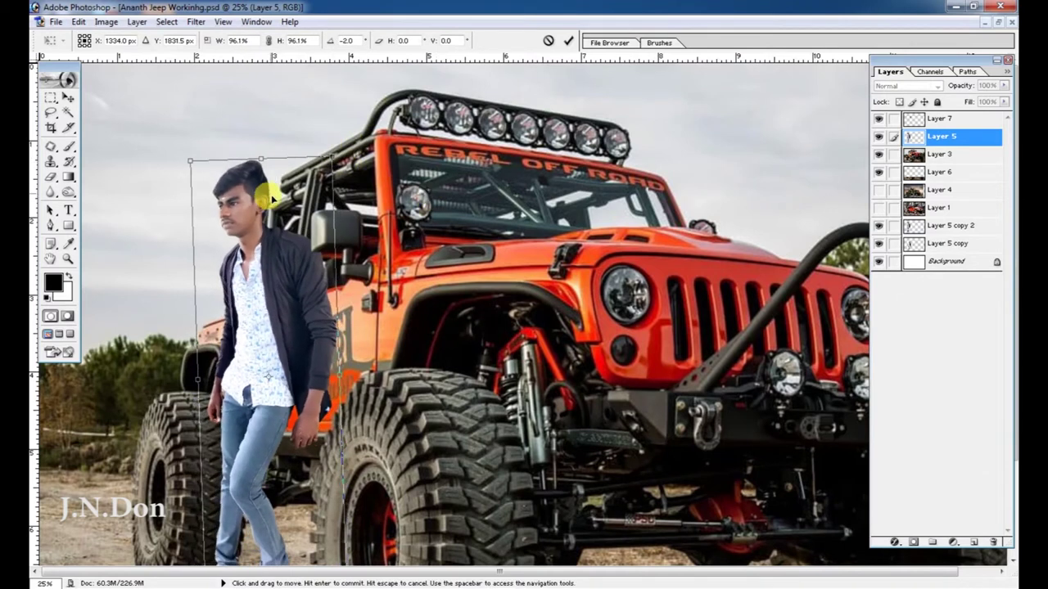
key(Return)
drag(281, 234, 308, 273)
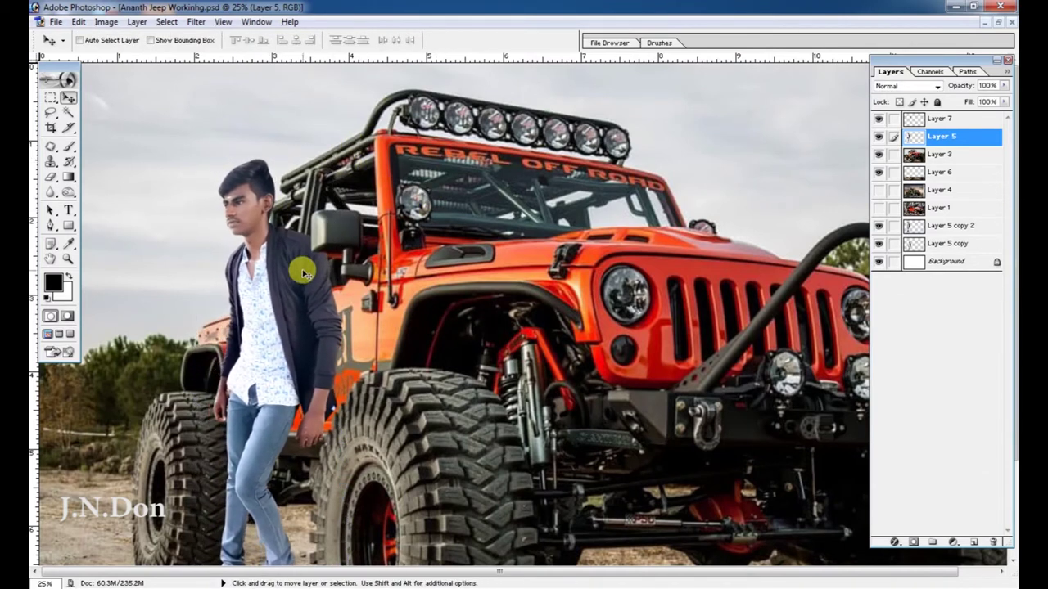
key(ctrl+minus)
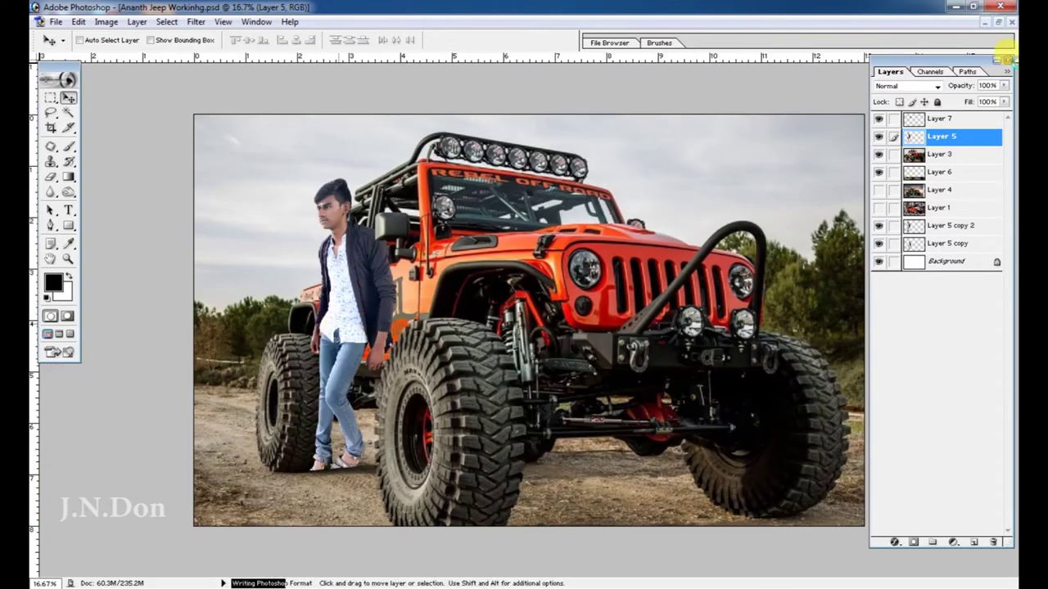
- Float the document window and bring up the Duplicate Image dialog
click(994, 23)
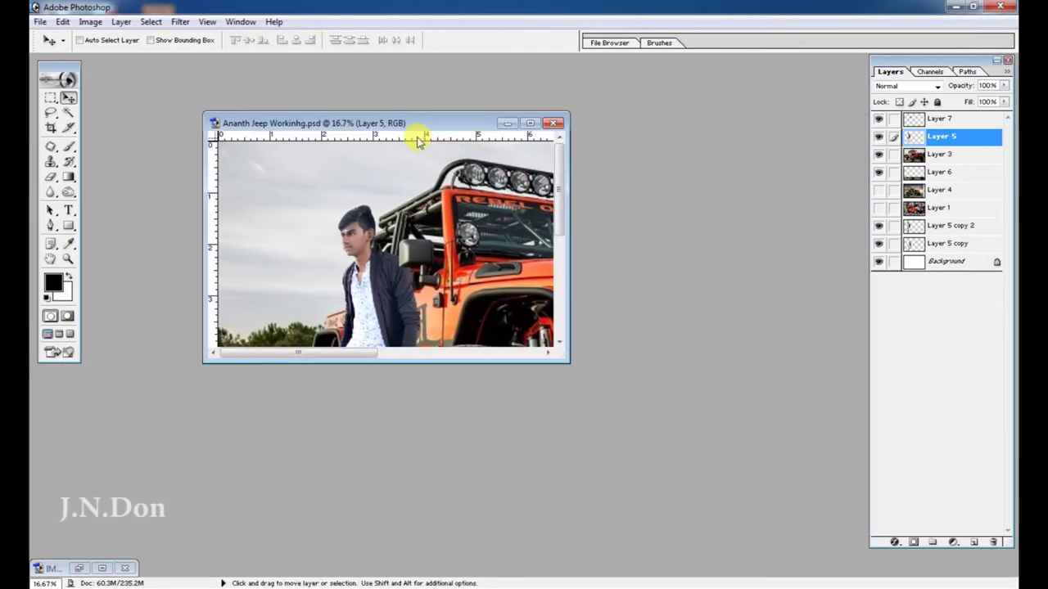
key(ctrl+minus)
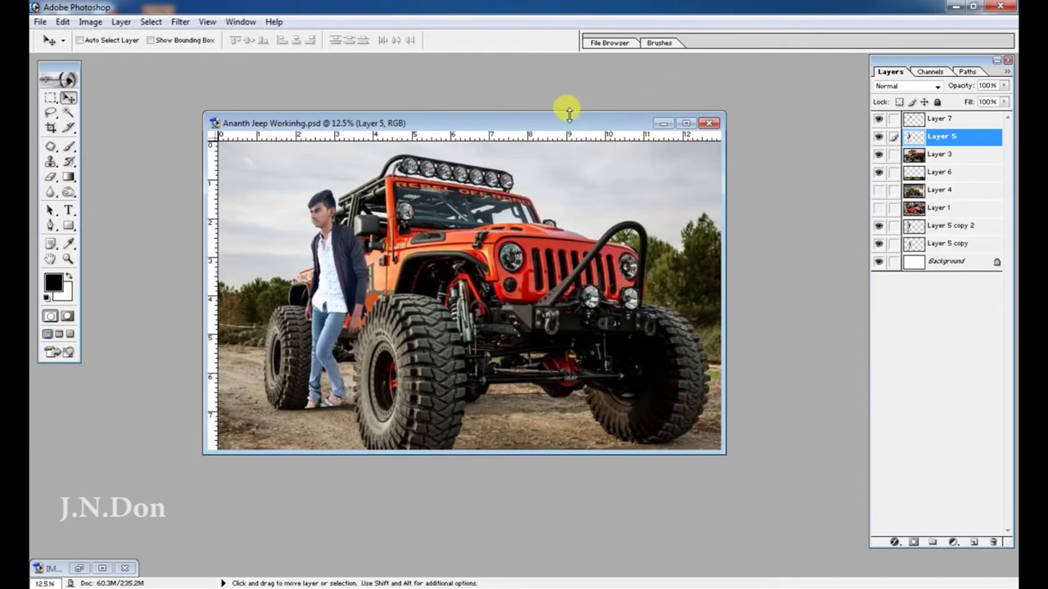
drag(569, 114, 464, 97)
right_click(471, 96)
click(500, 110)
text(Ananth Jeep Workinhg Croping)
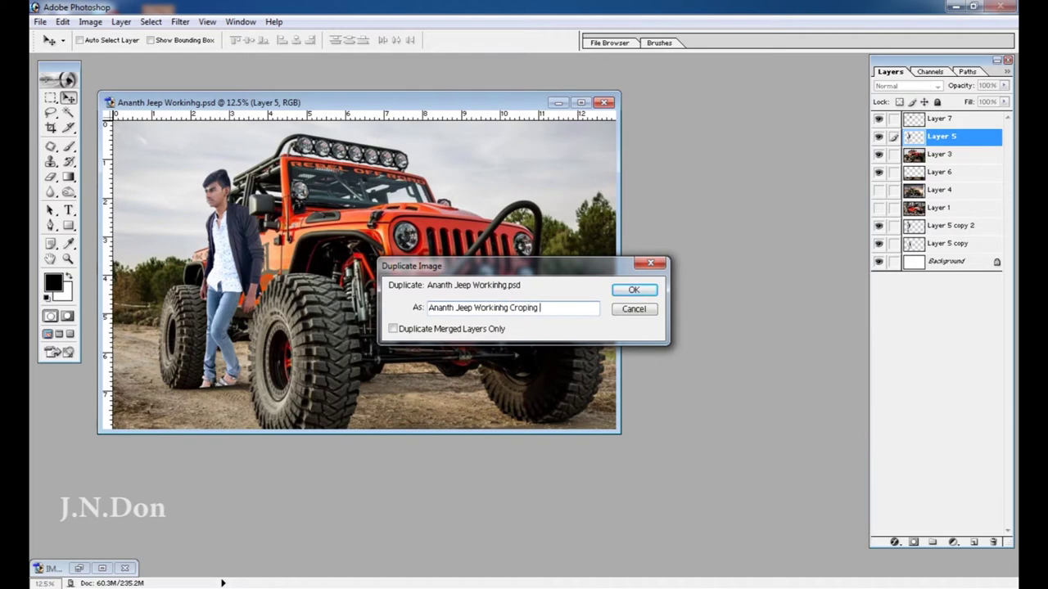
- Create the 'Ananth Jeep Workinhg Croping' duplicate and crop it to a wide strip above the ground
key(Return)
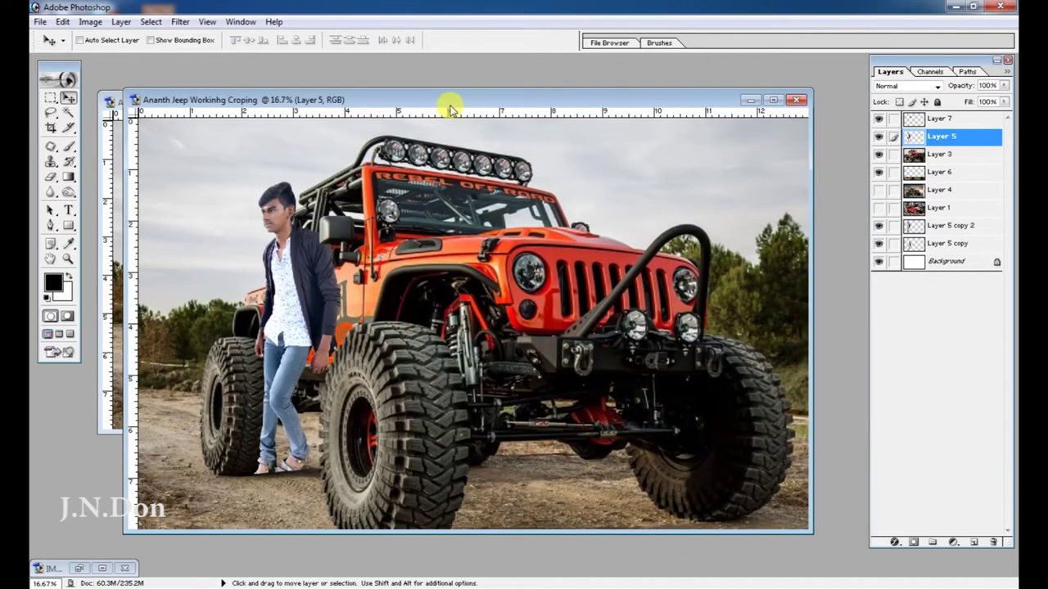
drag(449, 104, 463, 168)
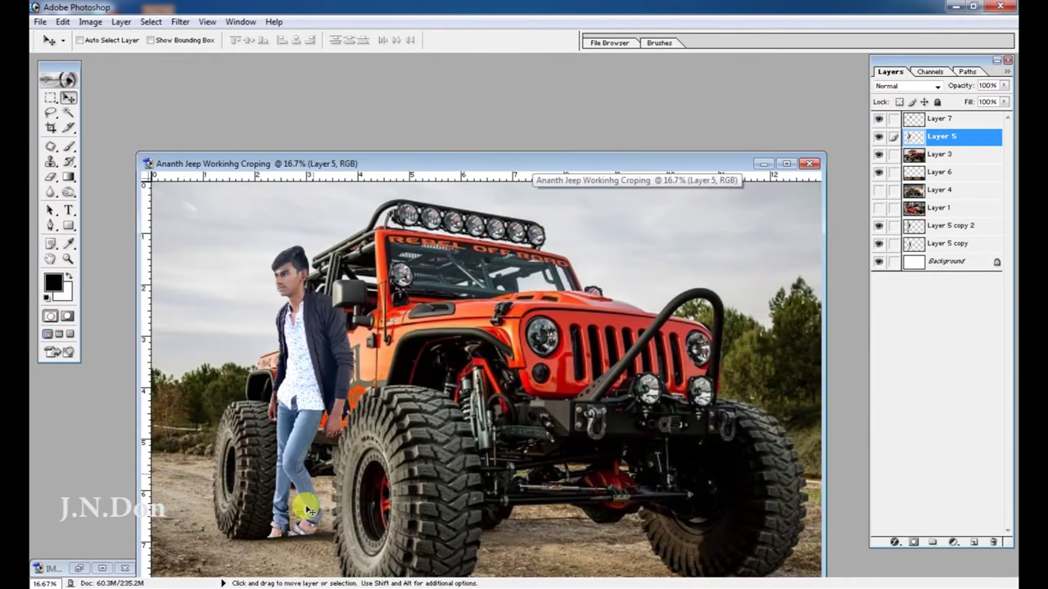
double_click(386, 163)
key(c)
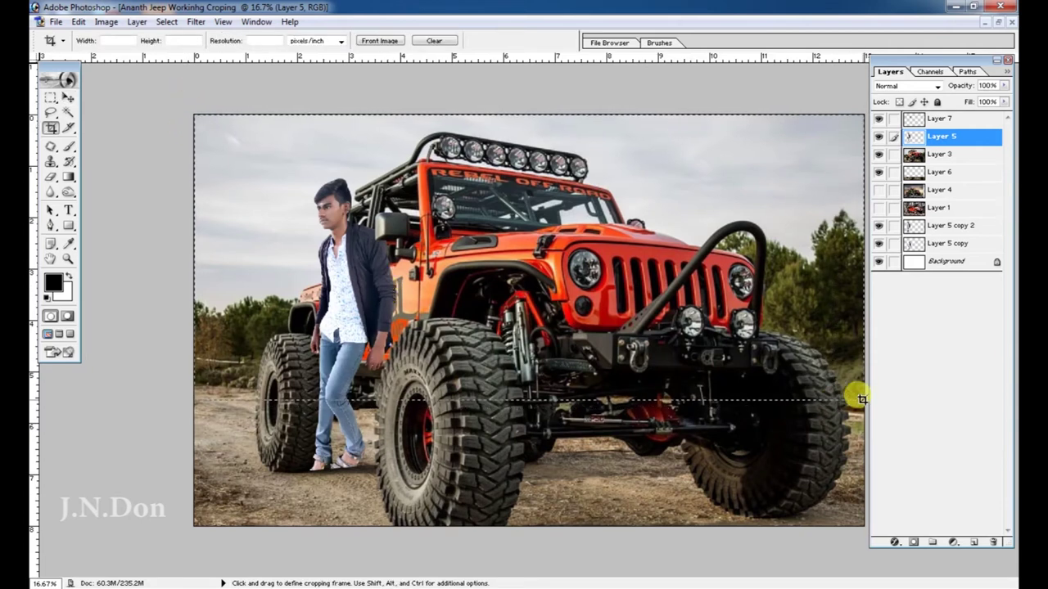
drag(806, 409, 863, 401)
key(Return)
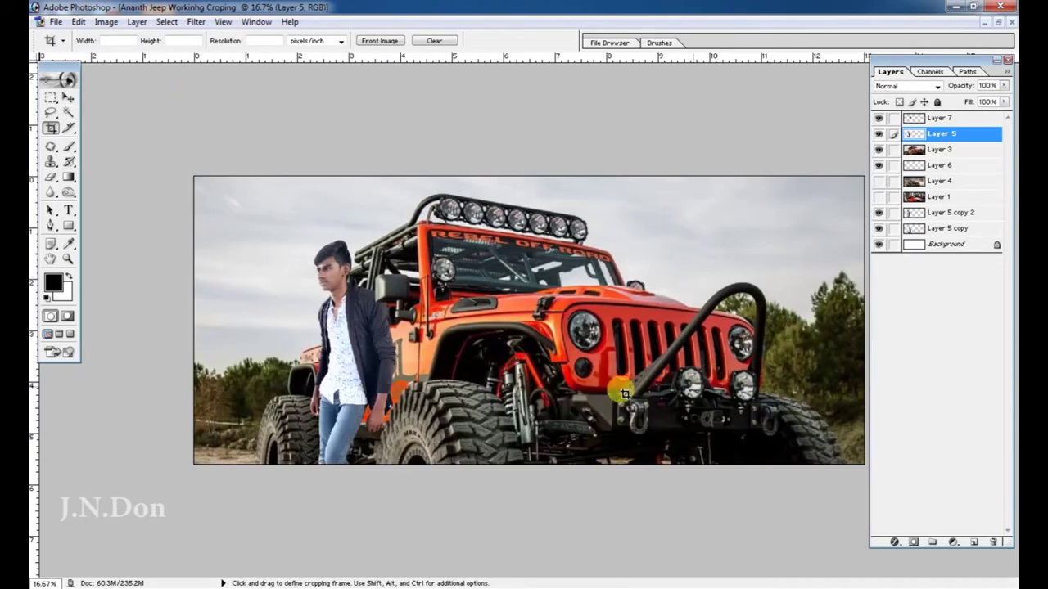
key(v)
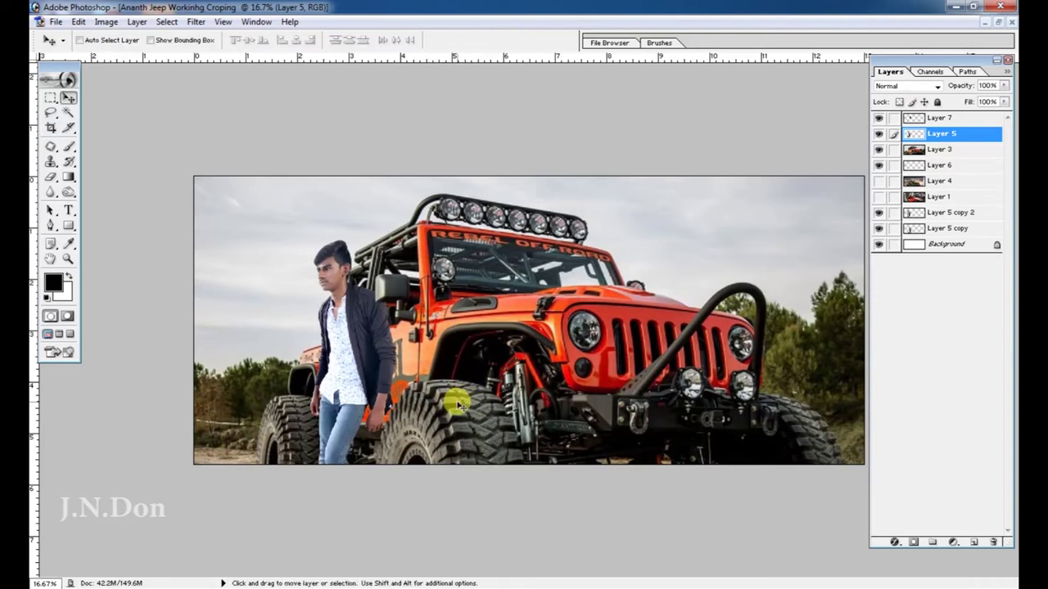
- Zoom and pan to the man and jeep's side, and pick the Burn tool
key(ctrl+plus)
key(ctrl+plus)
key(ctrl+plus)
drag(373, 376, 501, 356)
right_click(374, 276)
click(377, 278)
key(o)
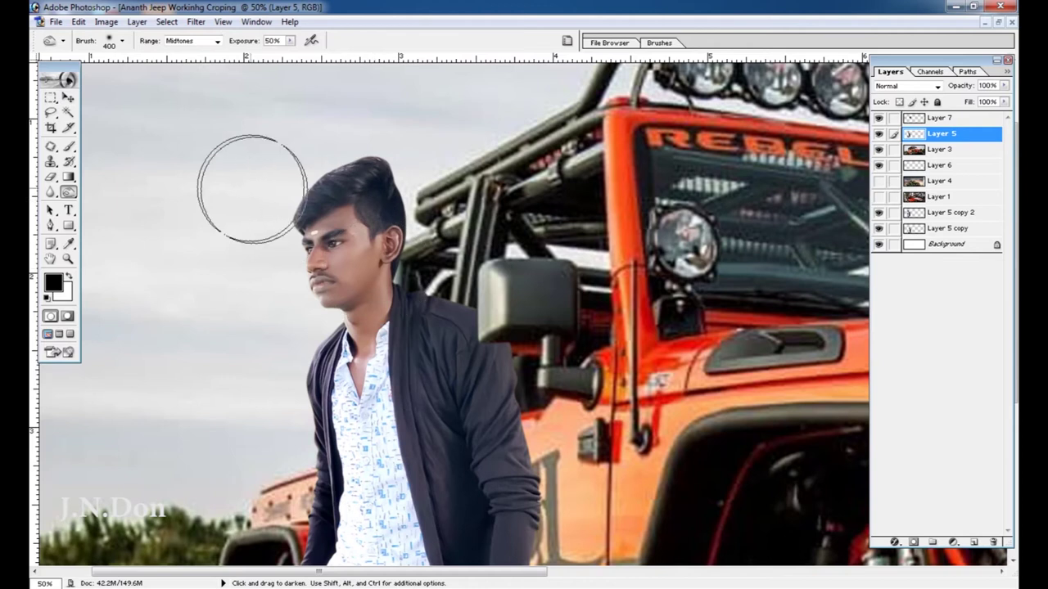
- Zoom back out and save the copy as 'Ananth Jeep Workinhg Croping.psd'
key(ctrl+minus)
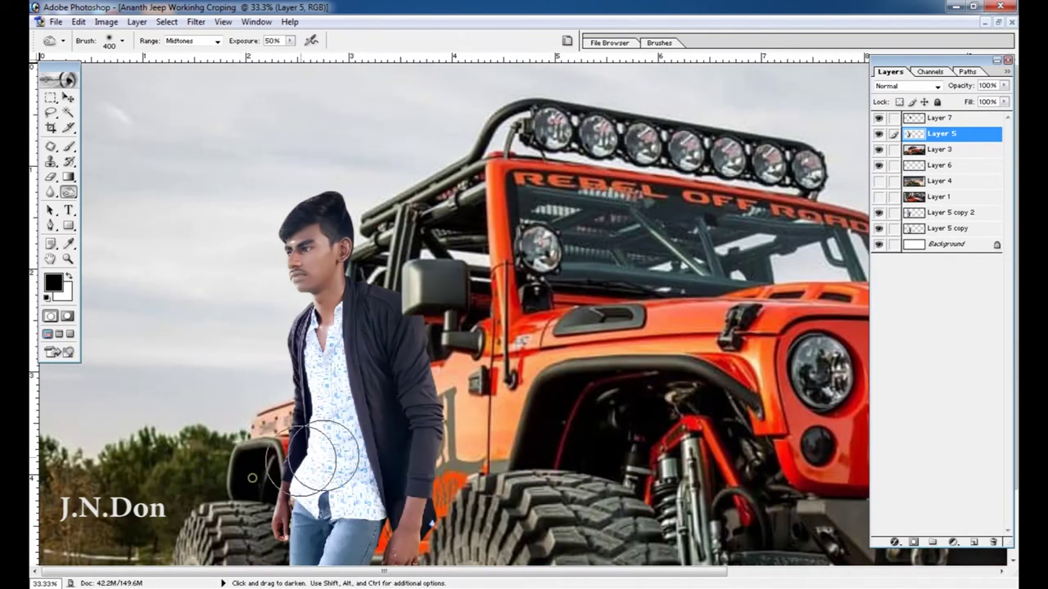
key(v)
key(ctrl+s)
key(Return)
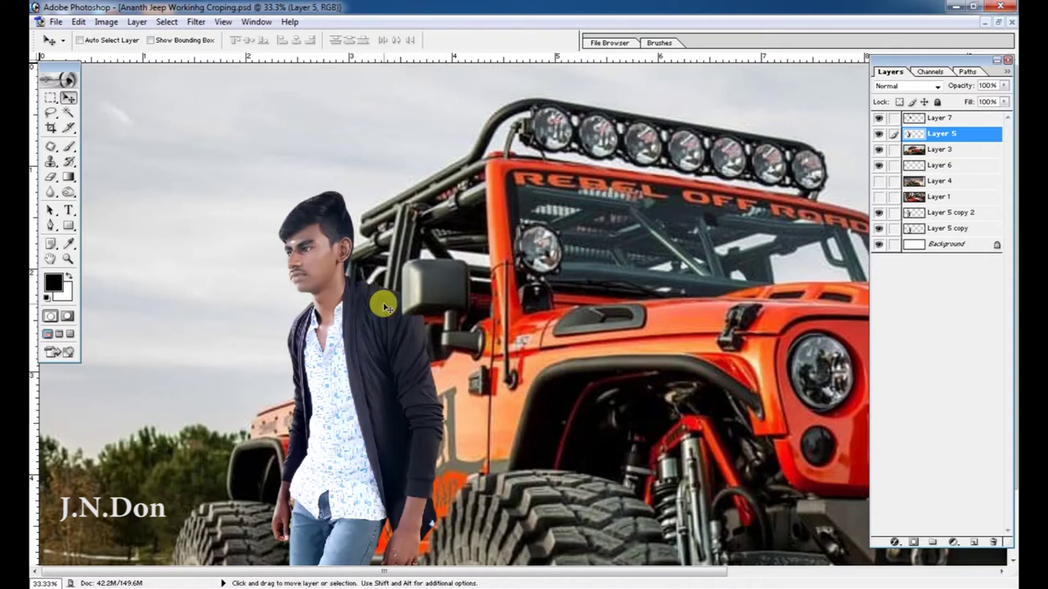
- Brighten the image with Levels, setting the white input to 215
key(ctrl+plus)
key(ctrl+plus)
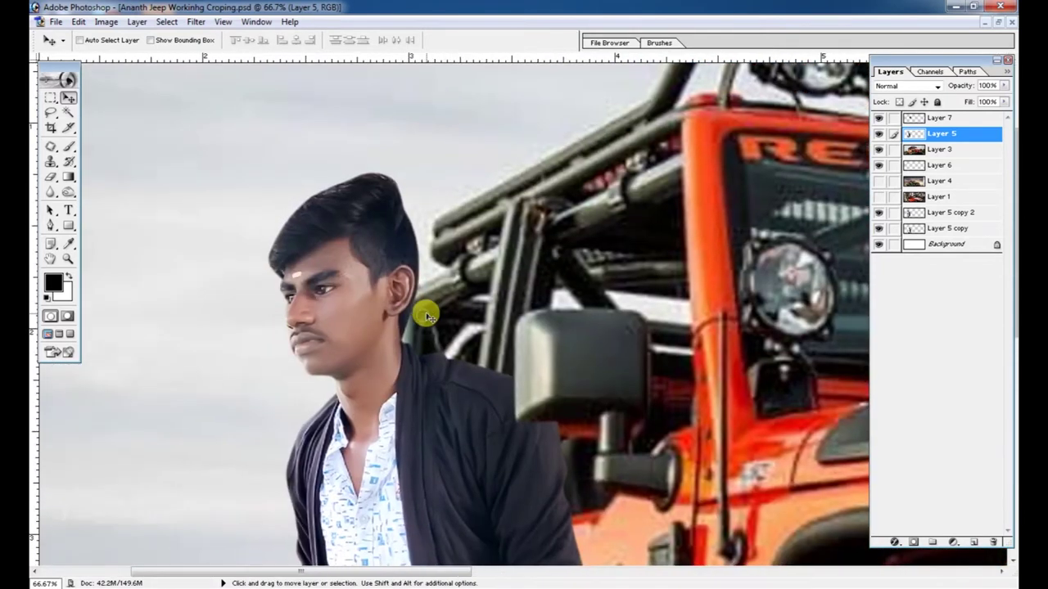
key(ctrl+minus)
key(ctrl+l)
mouse_move(326, 173)
mouse_down()
mouse_move(595, 147)
mouse_move(669, 128)
mouse_up()
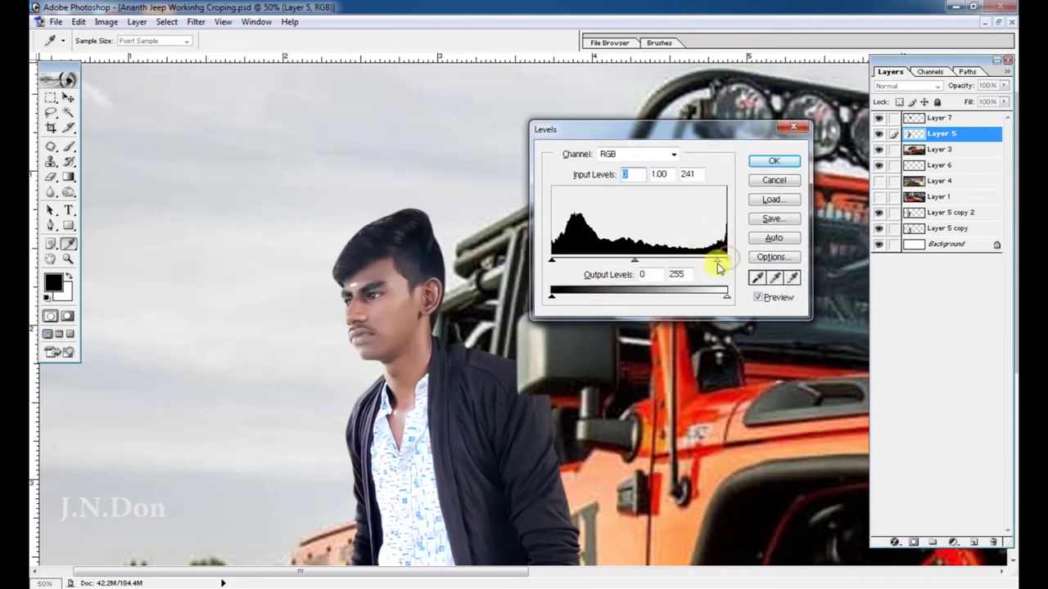
drag(717, 264, 699, 270)
click(770, 160)
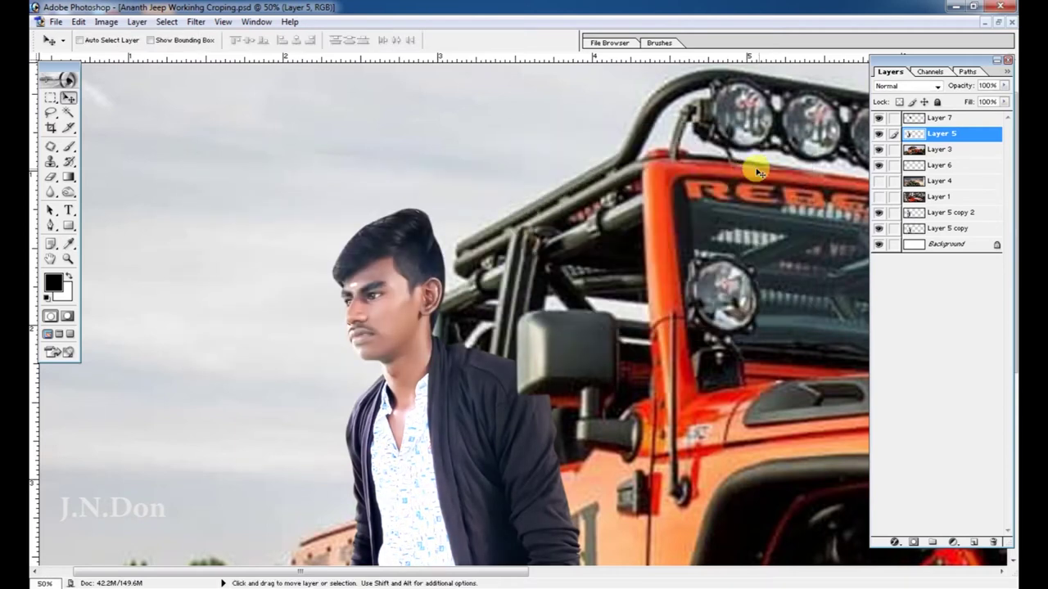
- Apply Color Balance and Hue/Saturation adjustments to the man
key(ctrl+b)
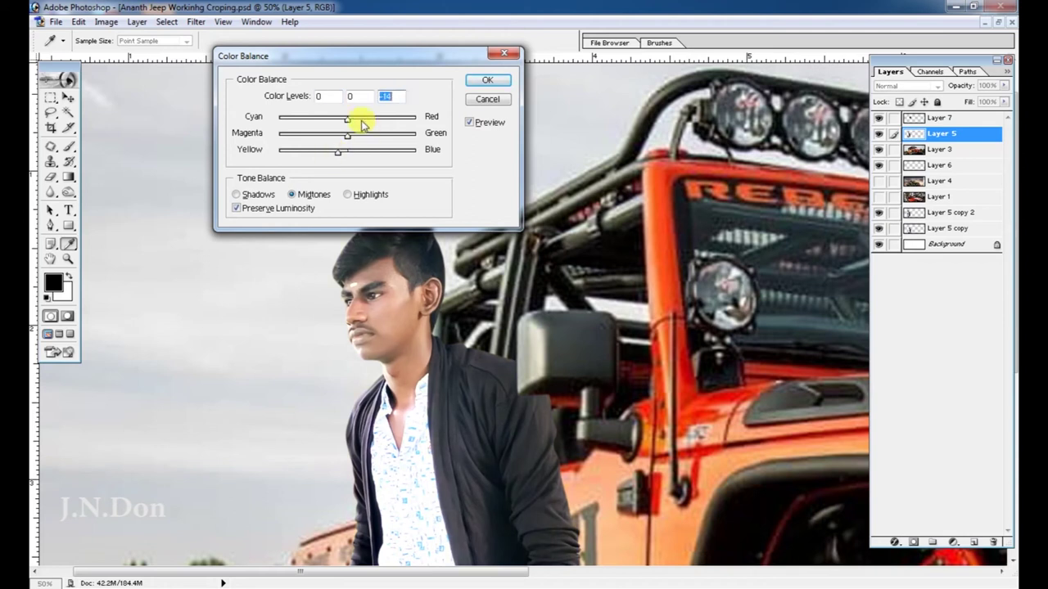
click(474, 85)
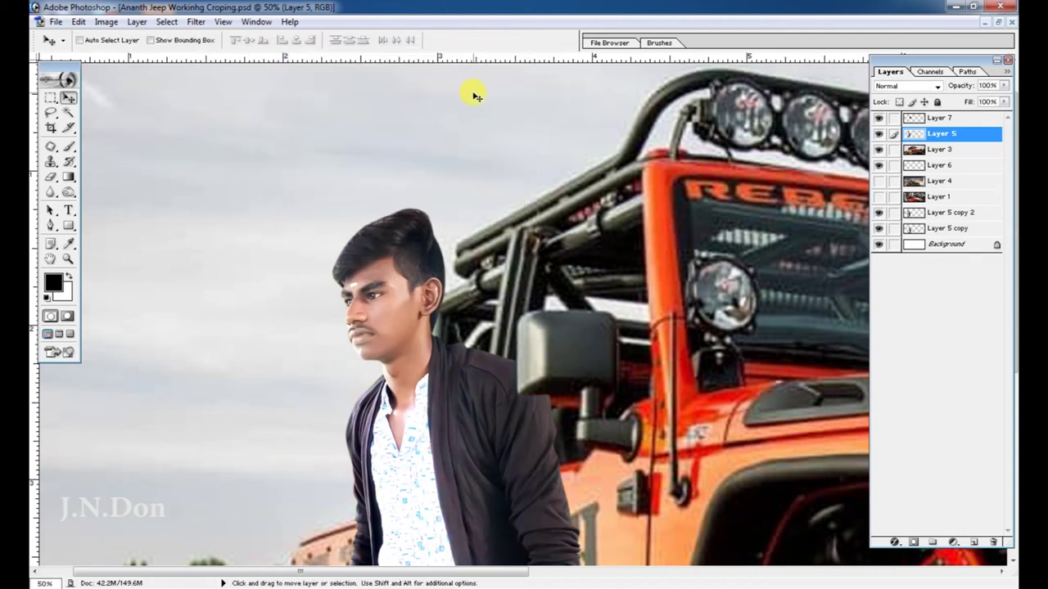
key(ctrl+u)
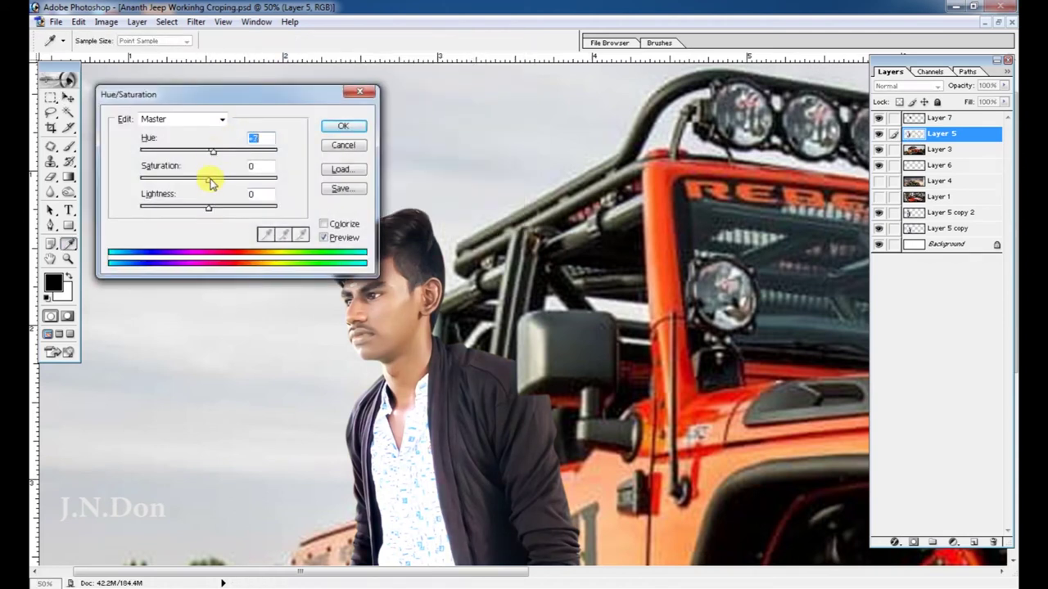
click(342, 126)
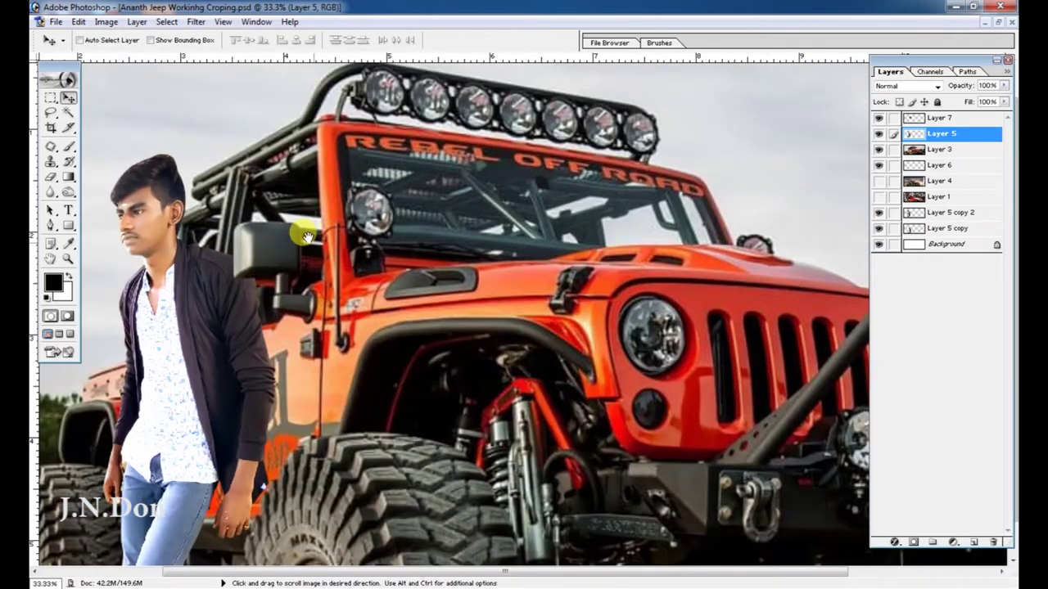
- Select the man's Layer 5 and rerun the Noiseware Professional filter on it
drag(307, 236, 379, 278)
right_click(219, 248)
click(225, 258)
key(ctrl+f)
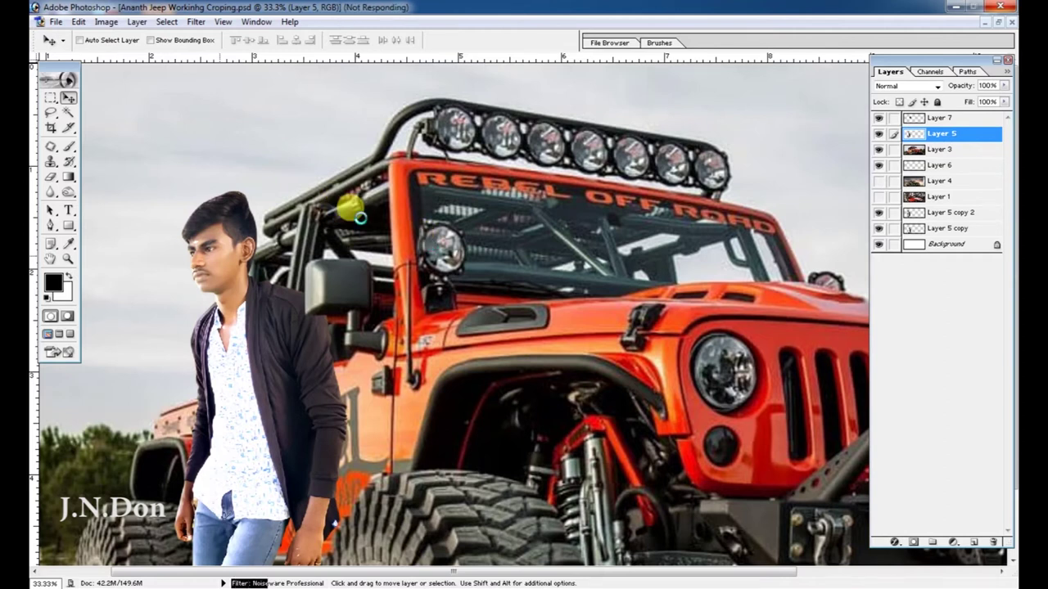
- Select the jeep's Layer 3, apply a Hue/Saturation saturation change, and zoom toward the hood
key(alt+bracketleft)
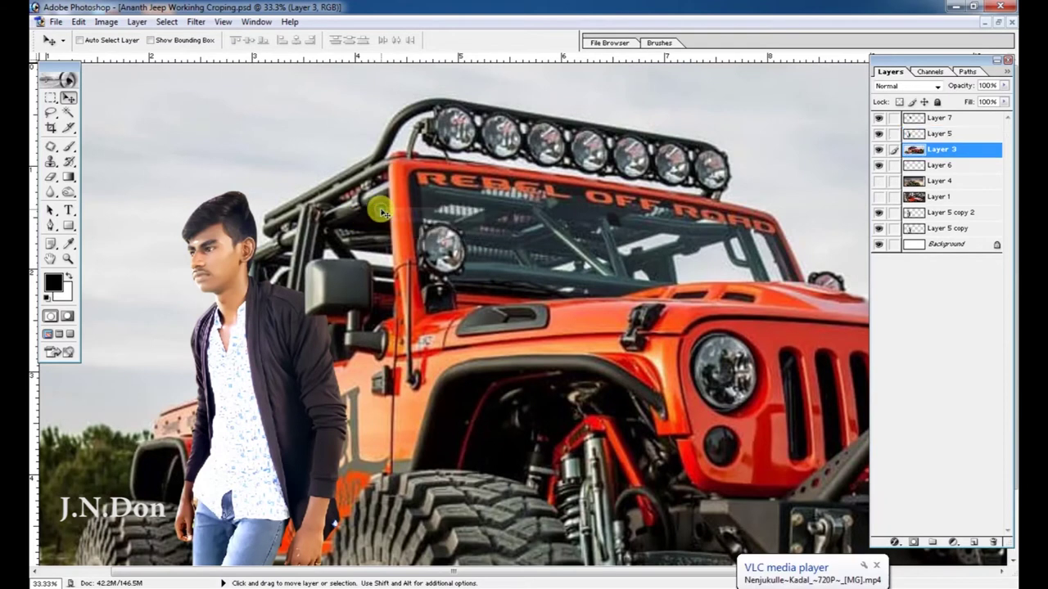
key(ctrl+u)
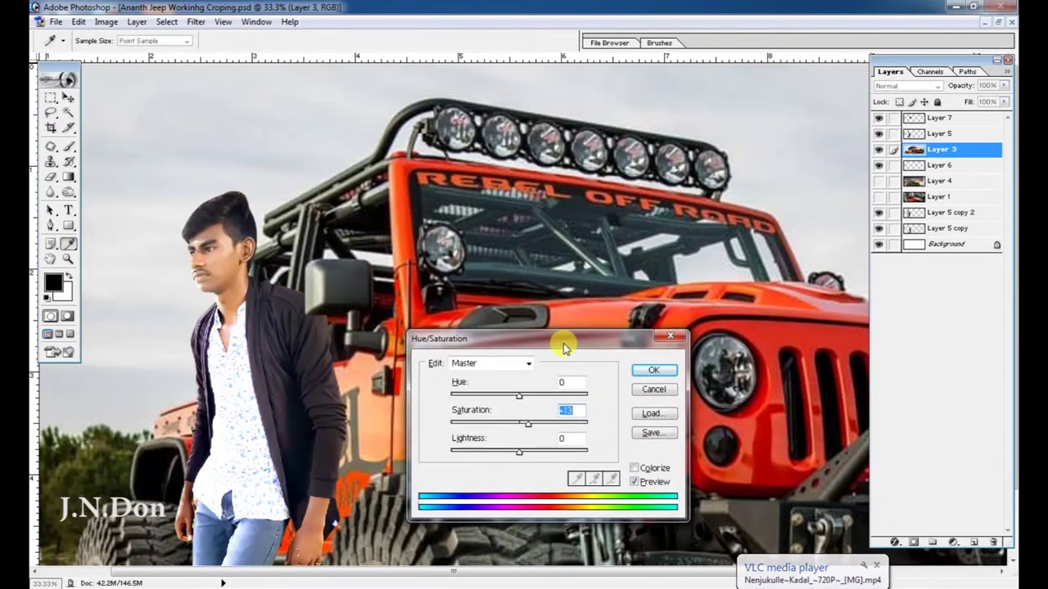
click(638, 372)
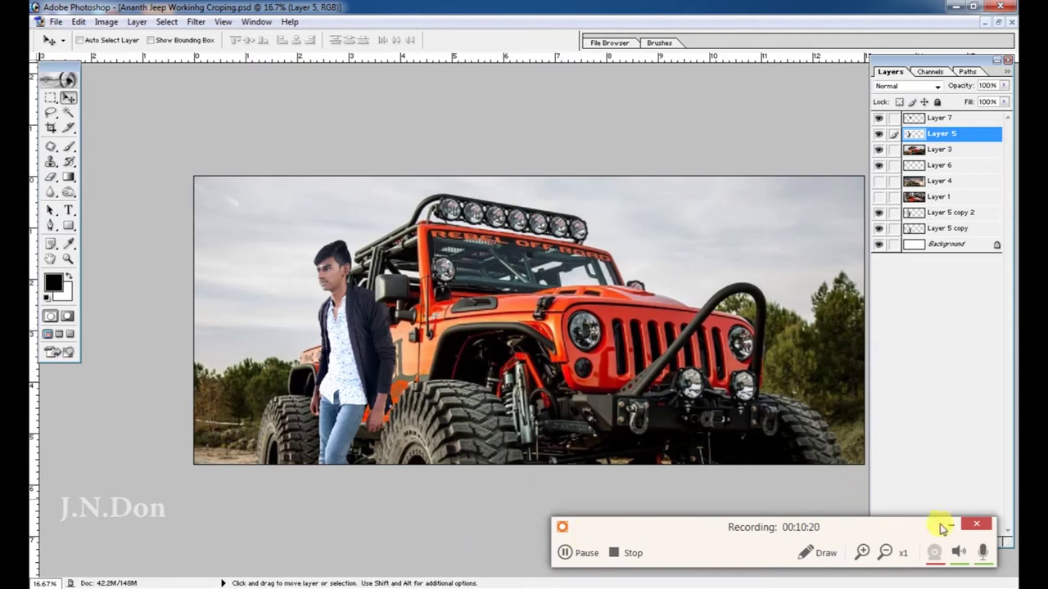
click(949, 525)
key(ctrl+plus)
key(ctrl+plus)
key(ctrl+plus)
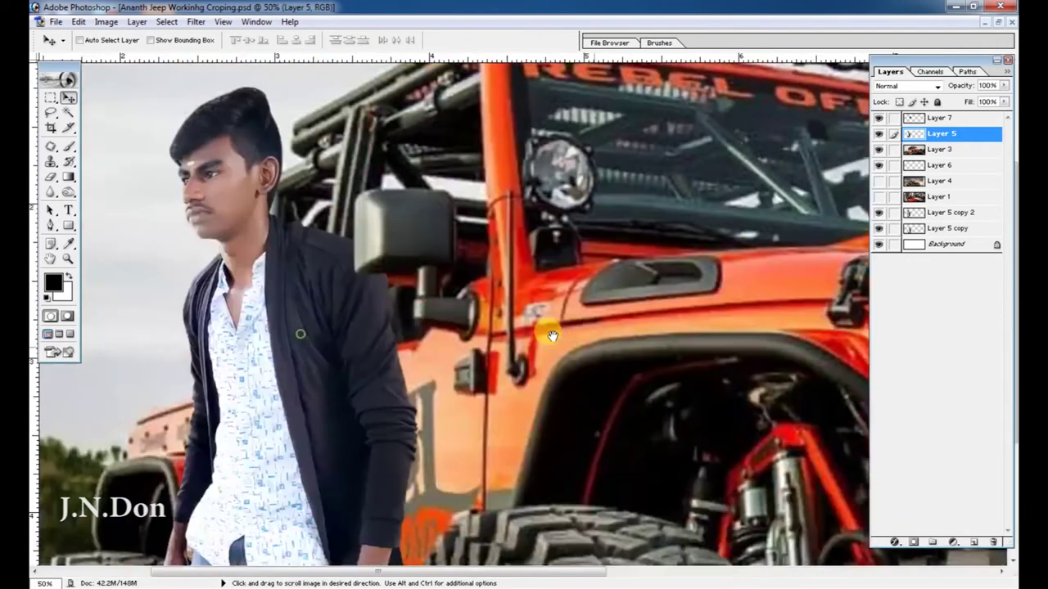
- Raise the jeep Layer 3's contrast to +12 via Brightness/Contrast
key(ctrl+minus)
key(alt+bracketleft)
click(106, 22)
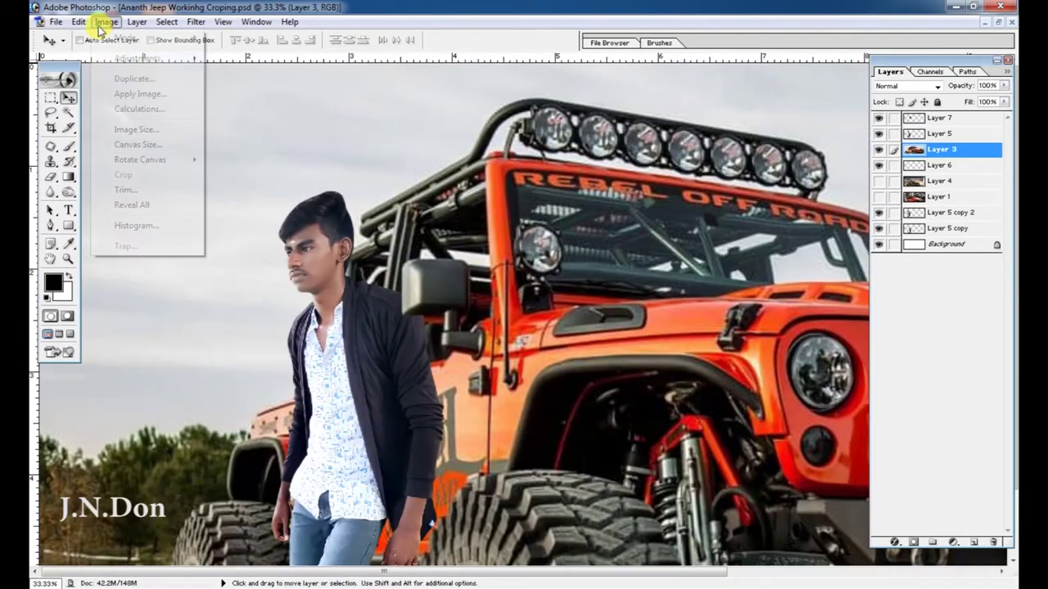
click(270, 144)
drag(318, 144, 325, 149)
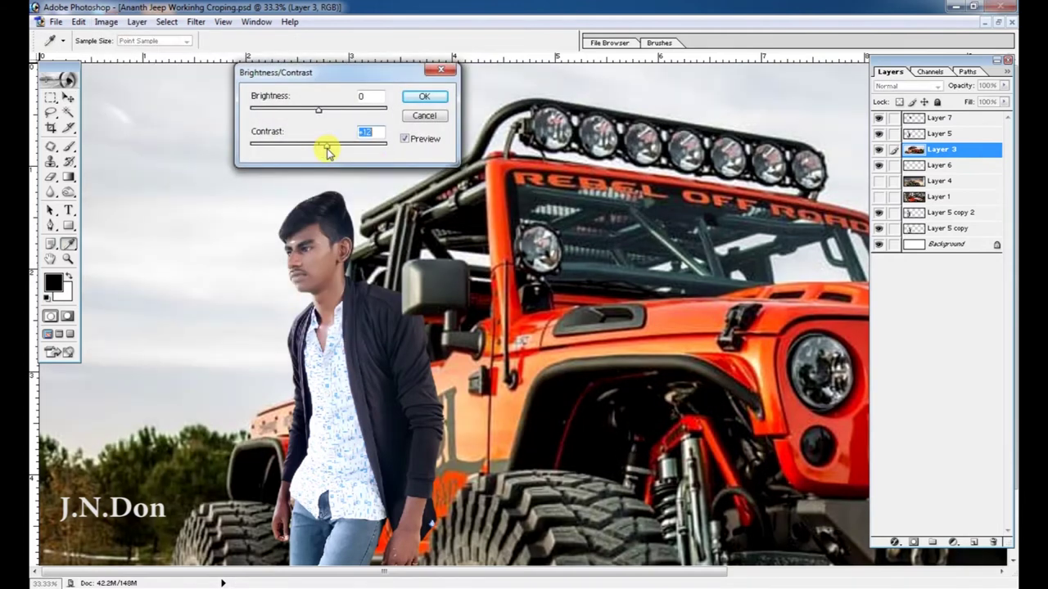
click(413, 97)
key(v)
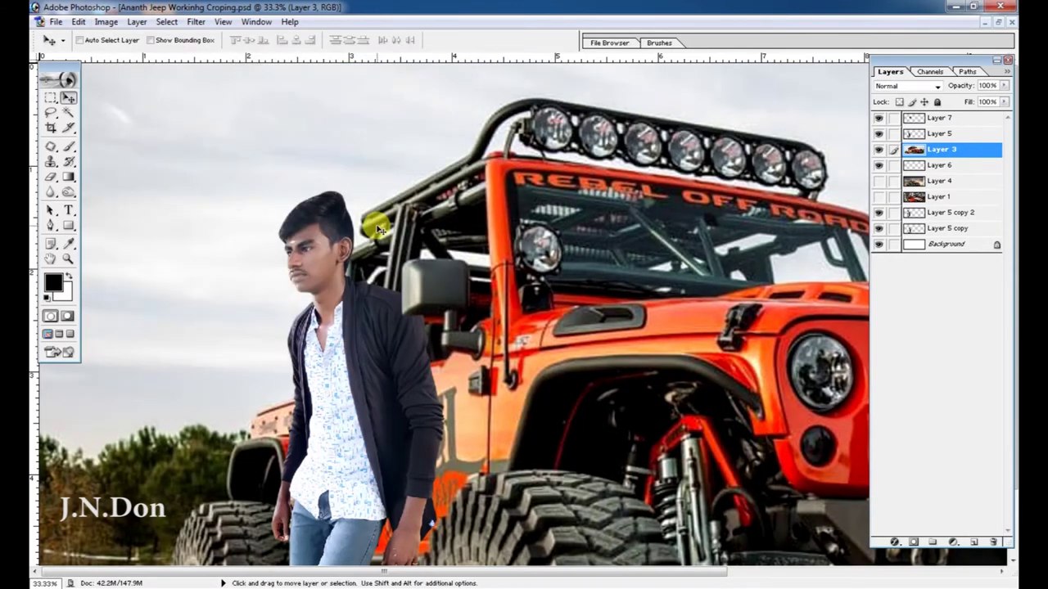
- Select the man's Layer 5 and brighten it with Levels, white input near 237
right_click(289, 281)
click(327, 273)
key(ctrl+l)
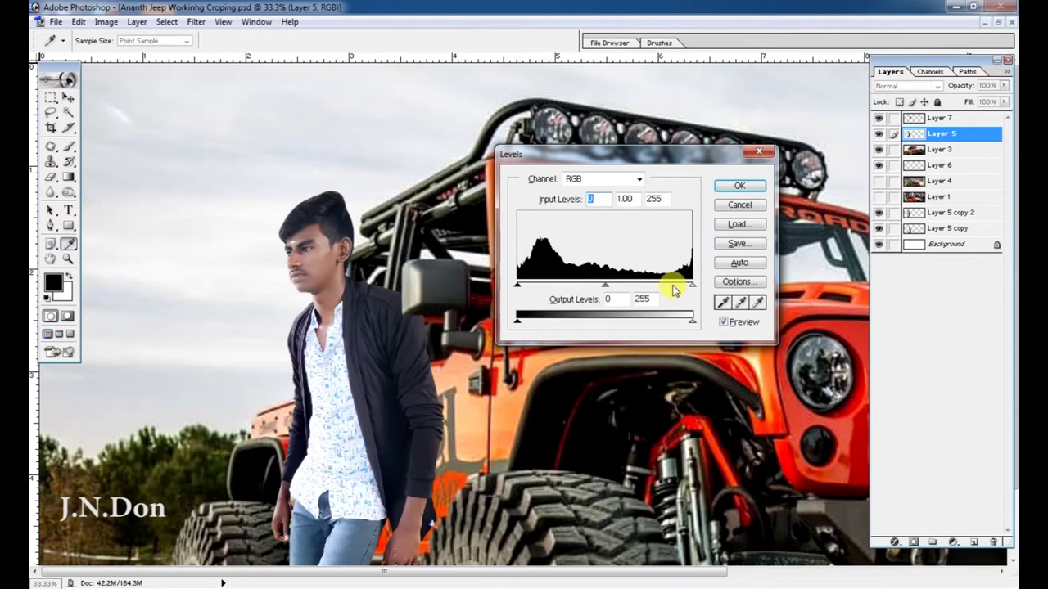
drag(691, 285, 678, 285)
click(726, 188)
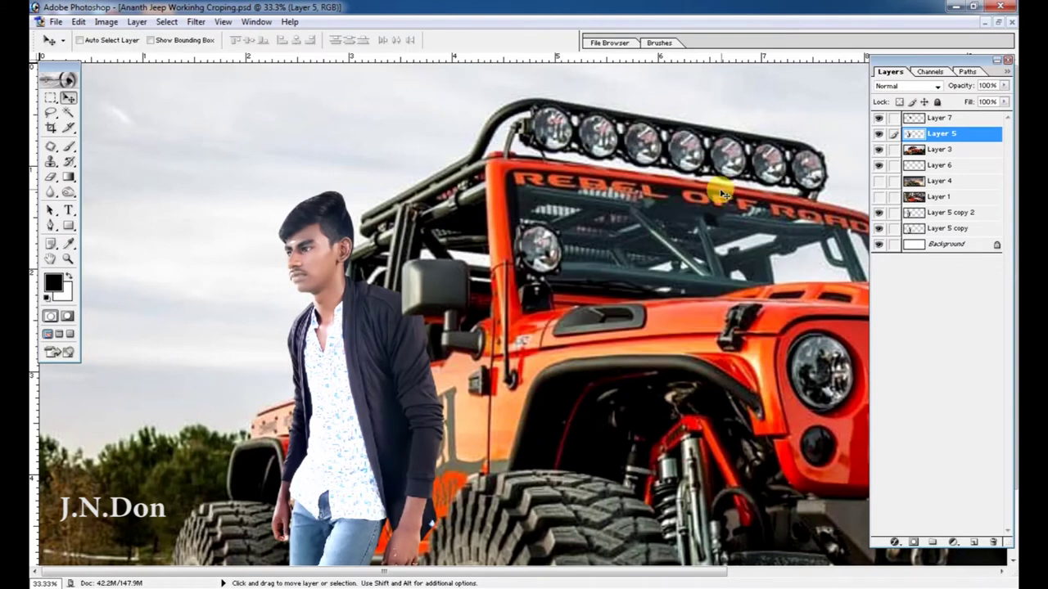
- Apply Color Balance (blue −17) and Hue/Saturation (saturation +9) to the man's layer
key(ctrl+b)
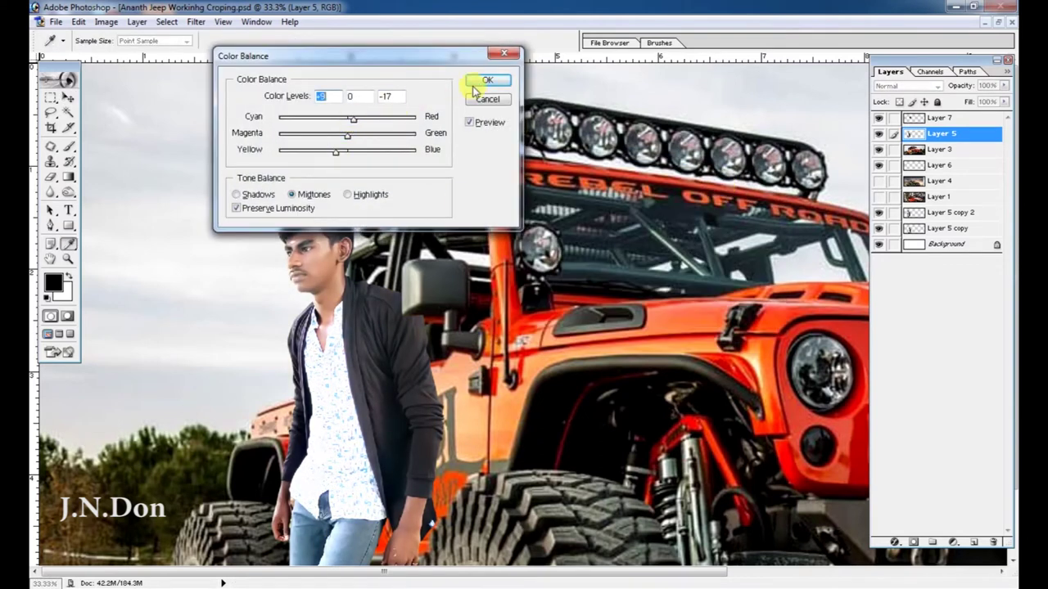
click(474, 90)
key(ctrl+u)
mouse_move(234, 98)
mouse_down()
mouse_move(613, 49)
mouse_move(270, 393)
mouse_move(266, 384)
mouse_up()
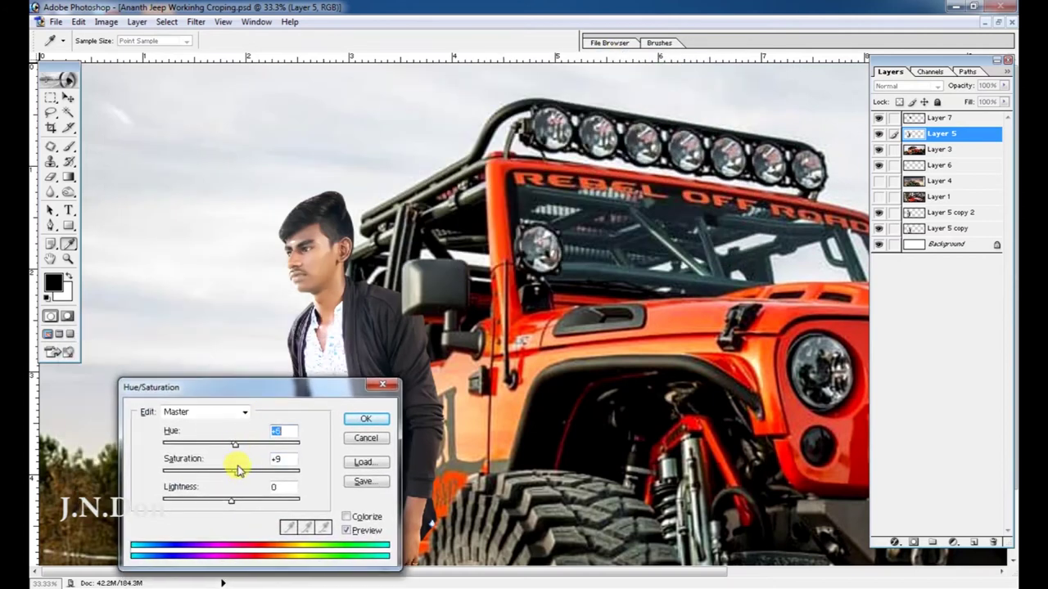
click(360, 419)
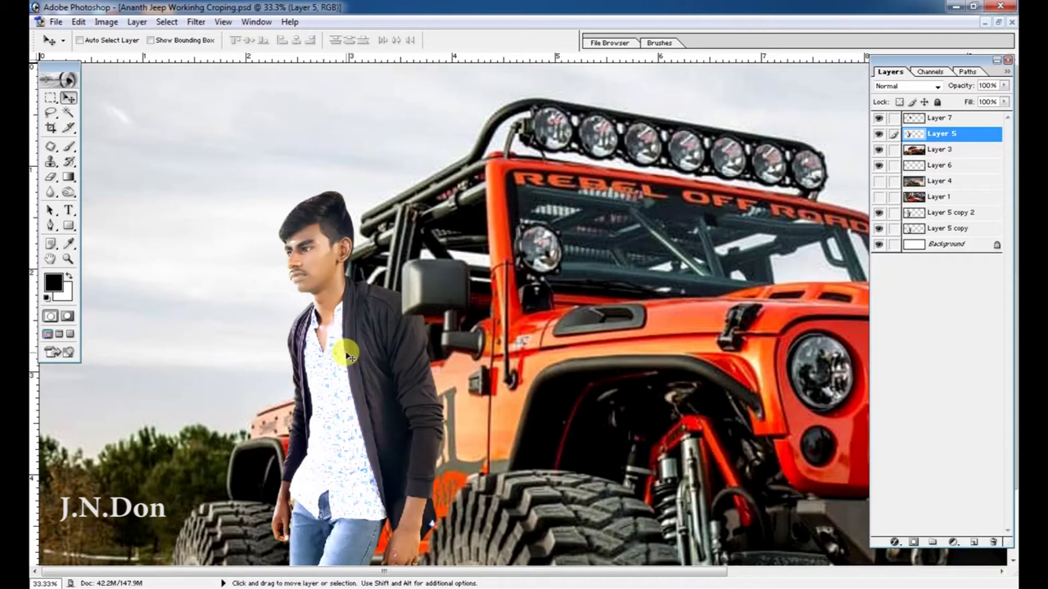
key(ctrl+minus)
key(ctrl+minus)
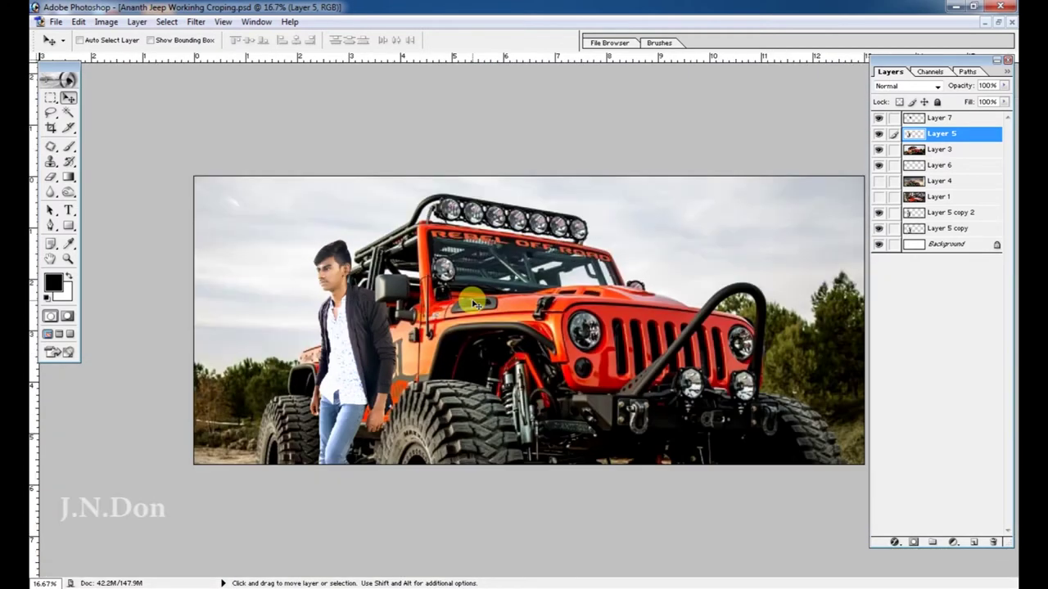
- Select the jeep's Layer 3 and brighten it with Levels, white input near 238
right_click(242, 226)
click(253, 233)
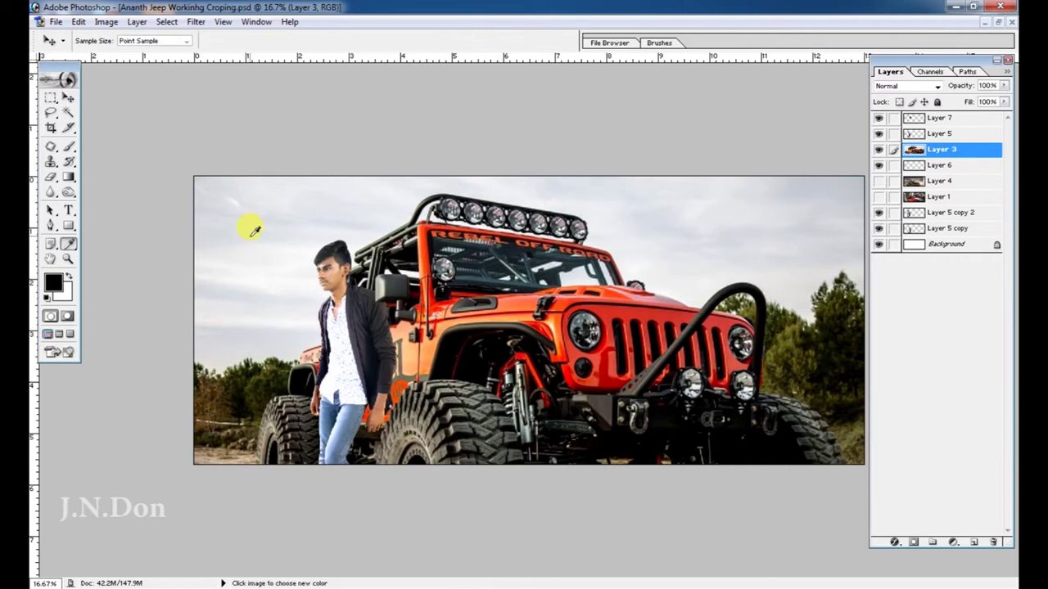
key(ctrl+l)
drag(680, 287, 684, 286)
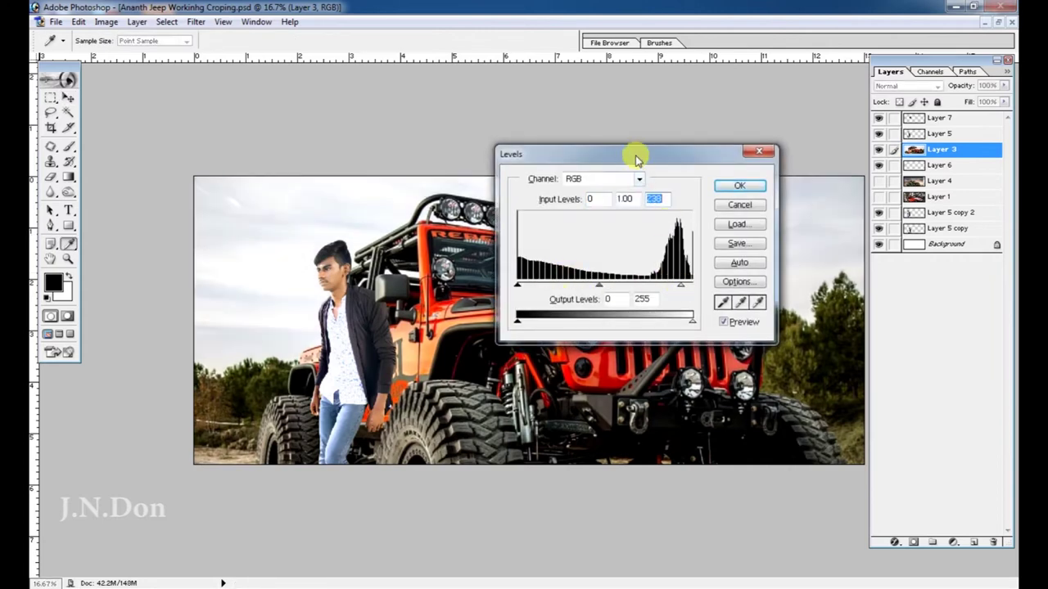
drag(636, 158, 587, 260)
click(689, 286)
- Magic Wand the sky, feather the selection, and copy the jeep to new Layer 8
key(w)
click(262, 226)
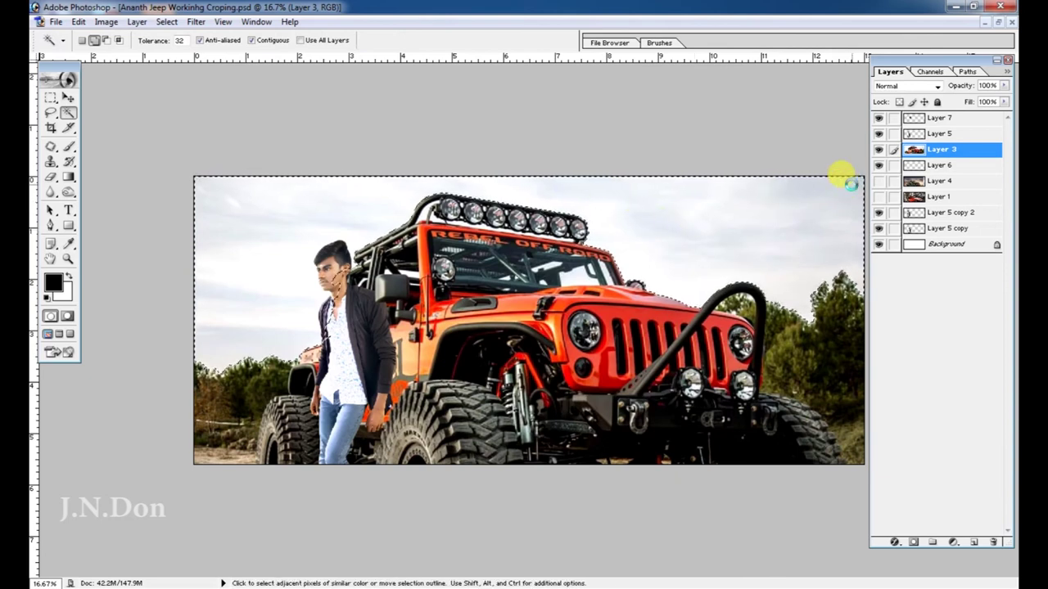
key(ctrl+plus)
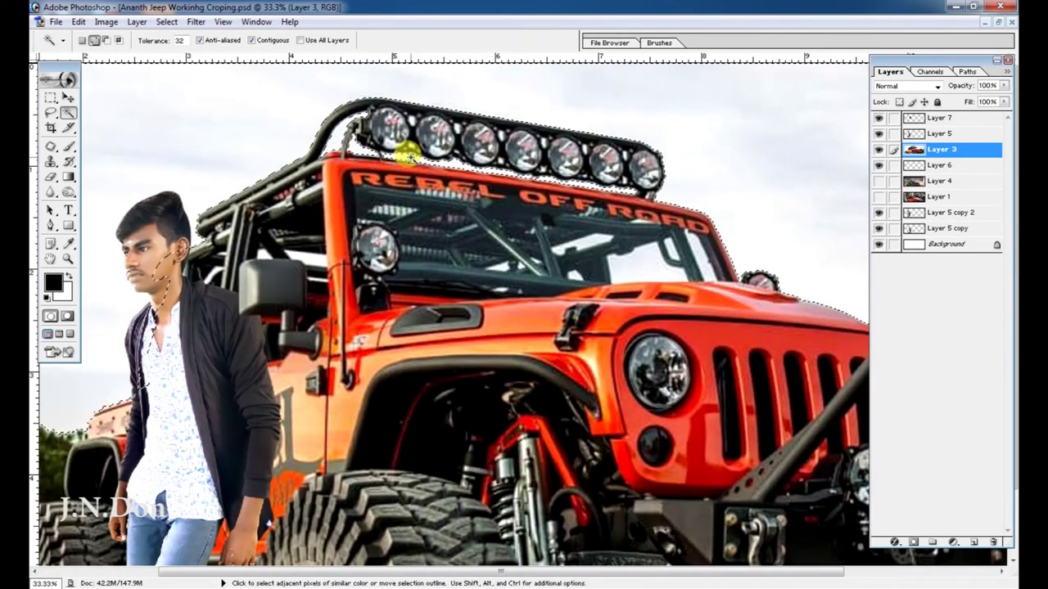
key(ctrl+minus)
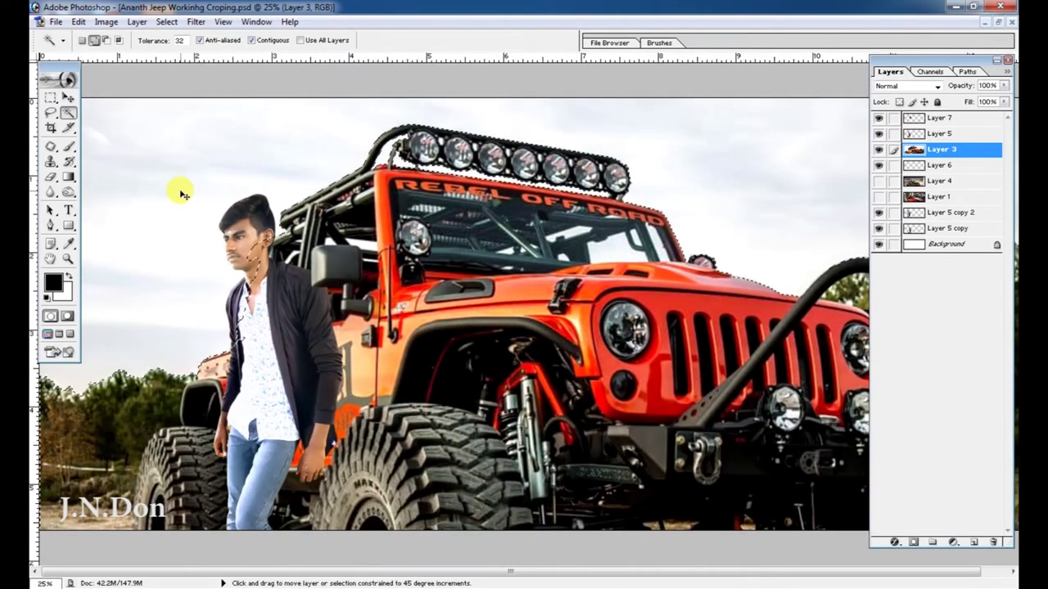
key(ctrl+alt+d)
key(Return)
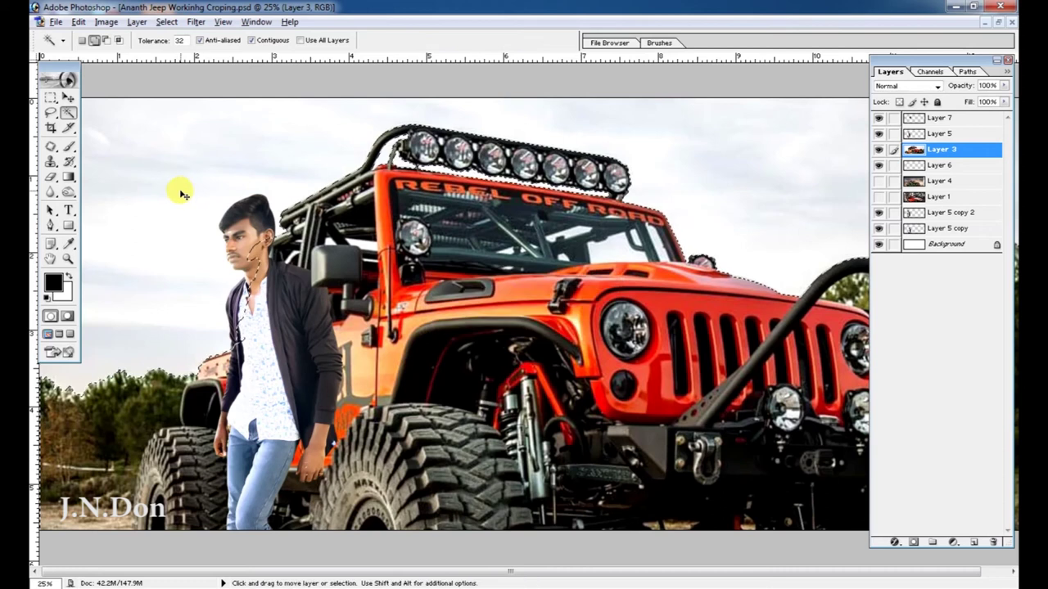
key(ctrl+j)
key(v)
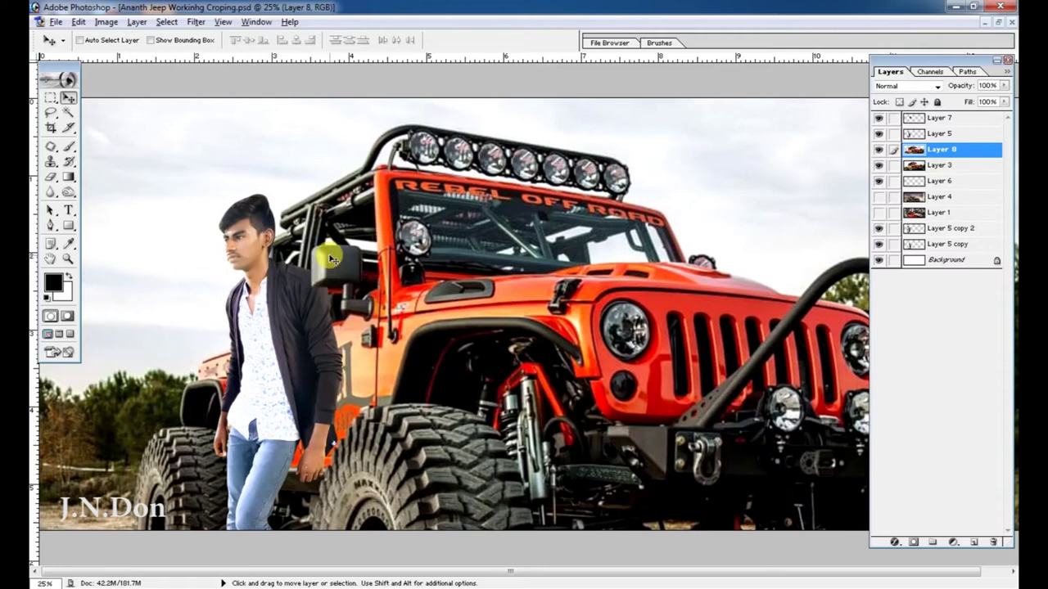
- Zoom and pan to inspect the man's side of the jeep, then zoom back out
key(ctrl+plus)
drag(287, 255, 402, 317)
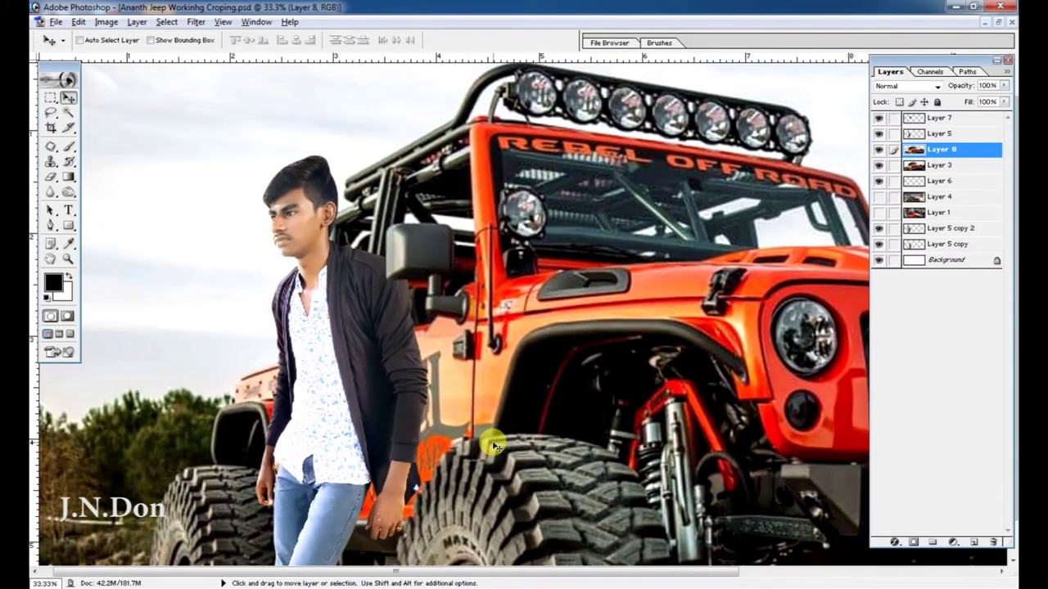
key(ctrl+minus)
key(ctrl+minus)
key(o)
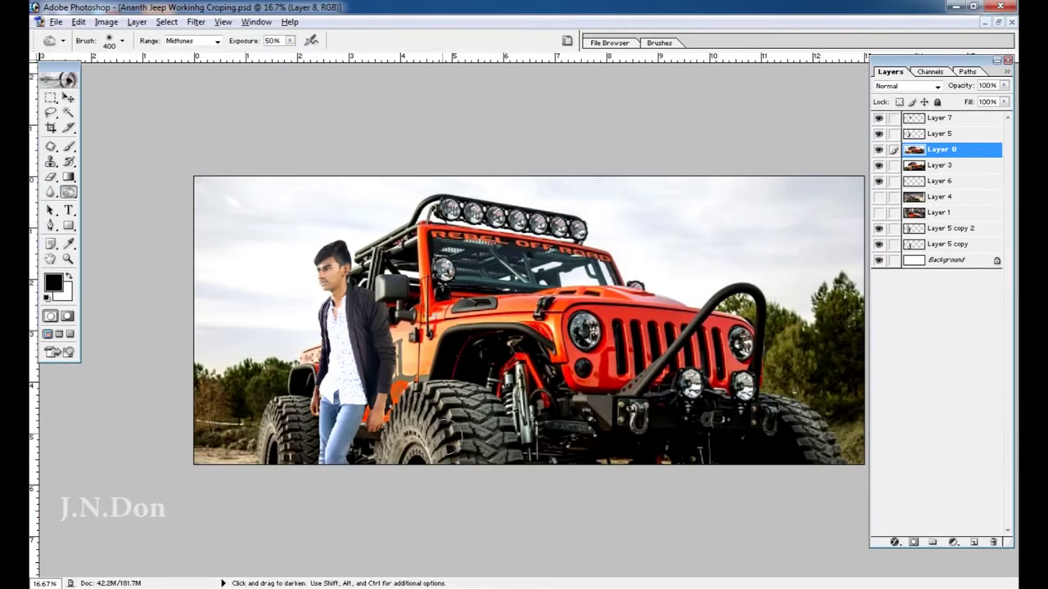
- Set the Burn brush to 1200 px and duplicate the man's Layer 5 as Layer 5 copy 3
key(bracketright)
key(bracketright)
key(bracketright)
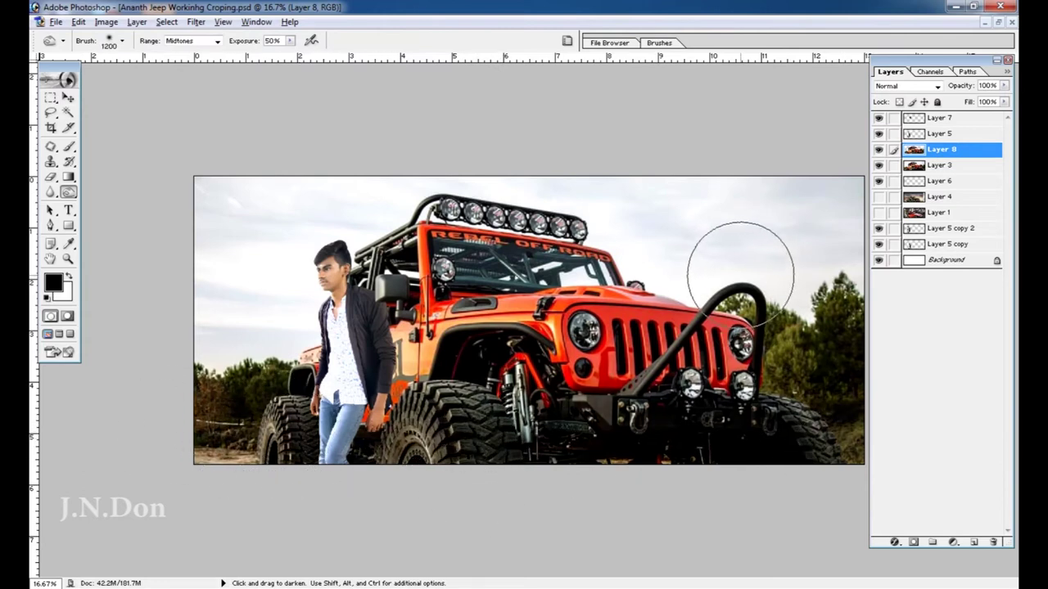
key(v)
ctrl+click(379, 387)
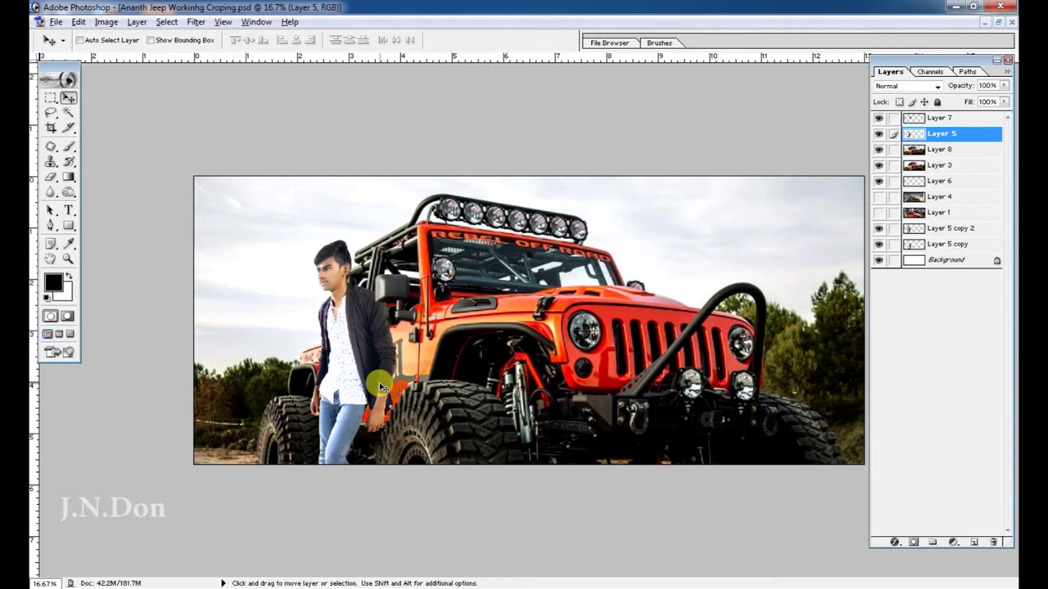
key(ctrl+j)
- Add a new empty Layer 9 above the duplicate
key(g)
key(o)
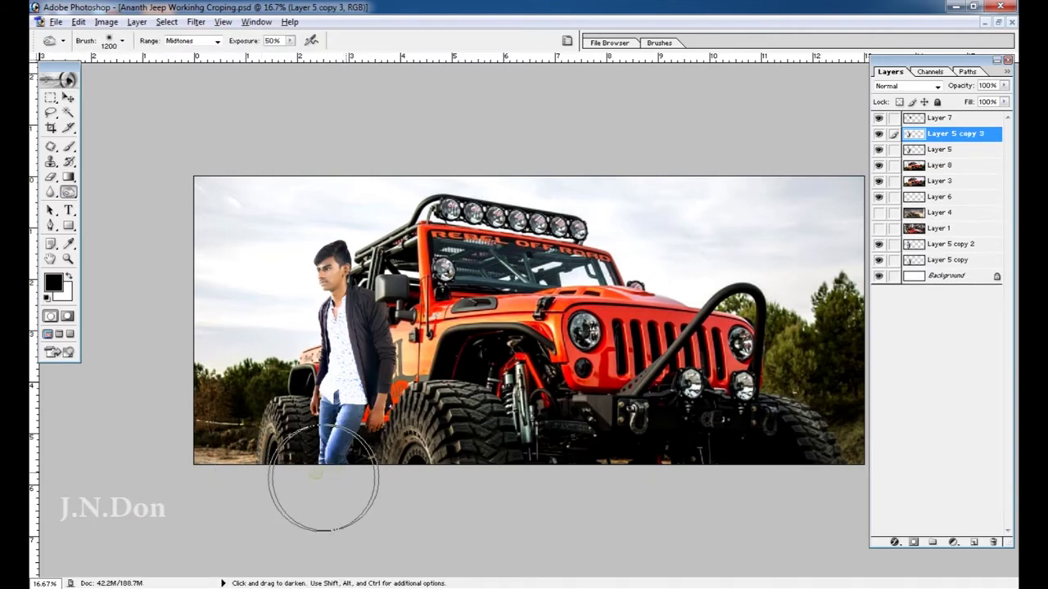
key(v)
key(ctrl+shift+n)
key(Return)
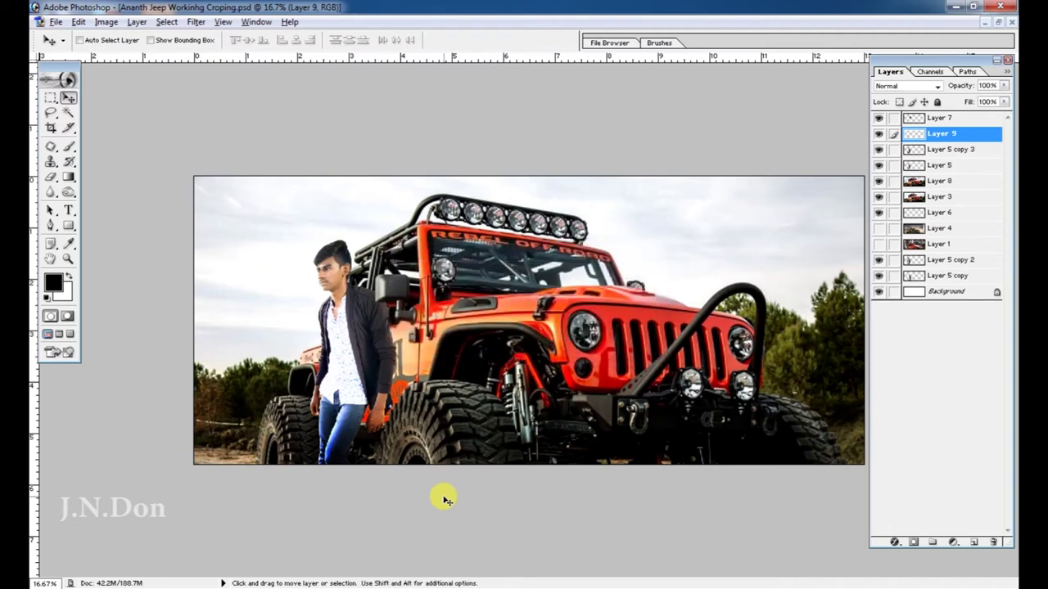
- Dismiss the empty-layer transform error and select Layer 5 copy 3
key(g)
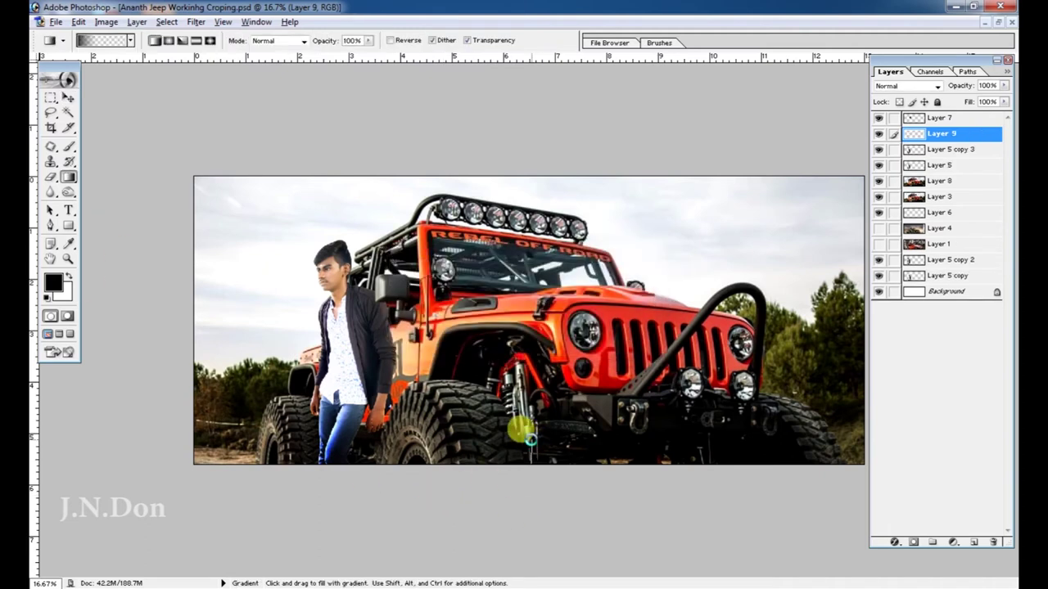
key(ctrl+t)
click(525, 233)
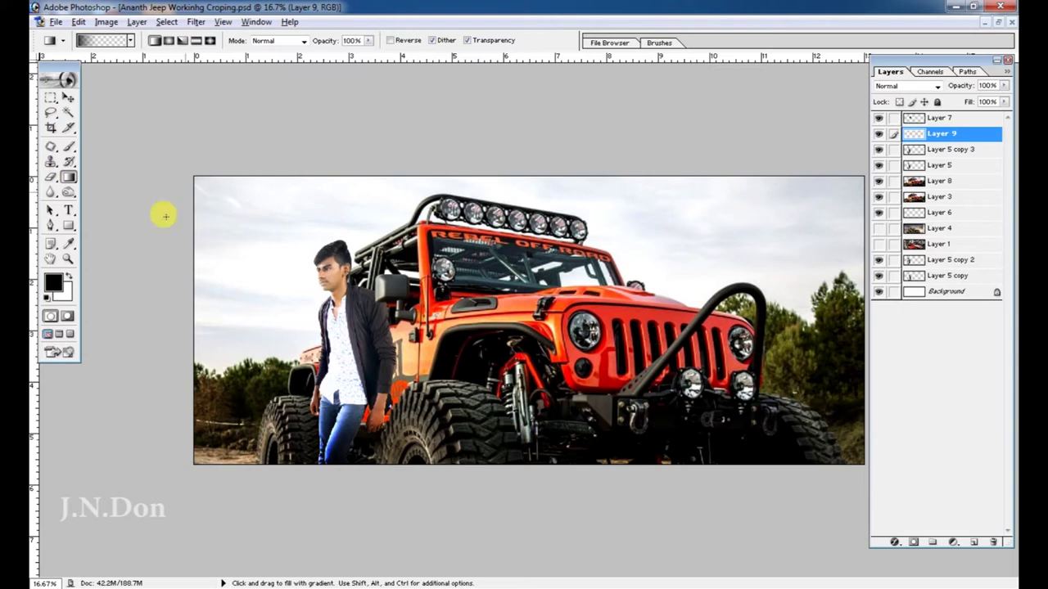
click(938, 149)
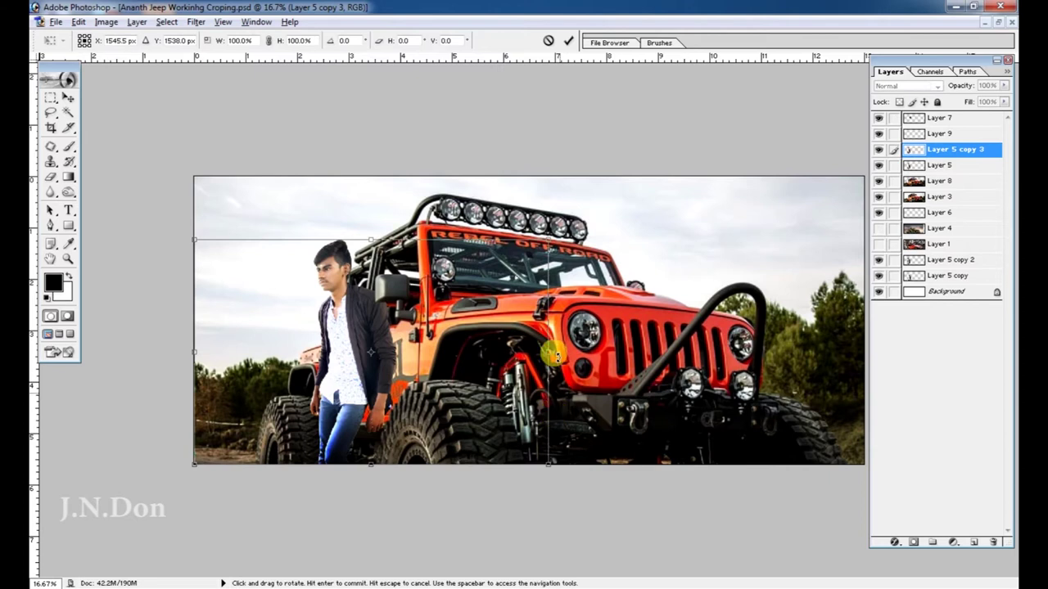
- Zoom in on the man's shoulder and arm, then add a new empty Layer 10
key(v)
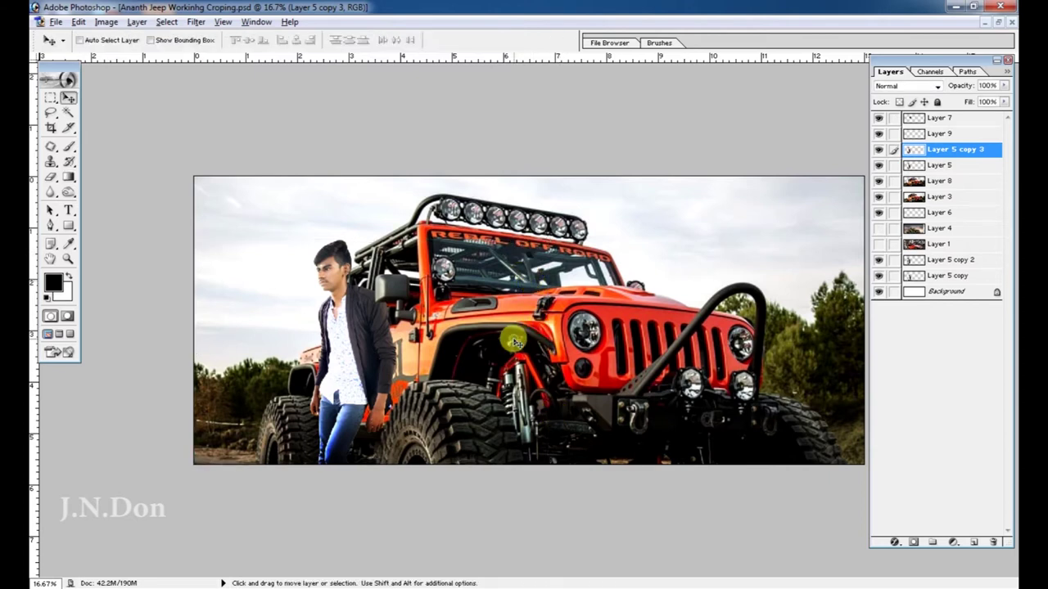
ctrl+click(374, 254)
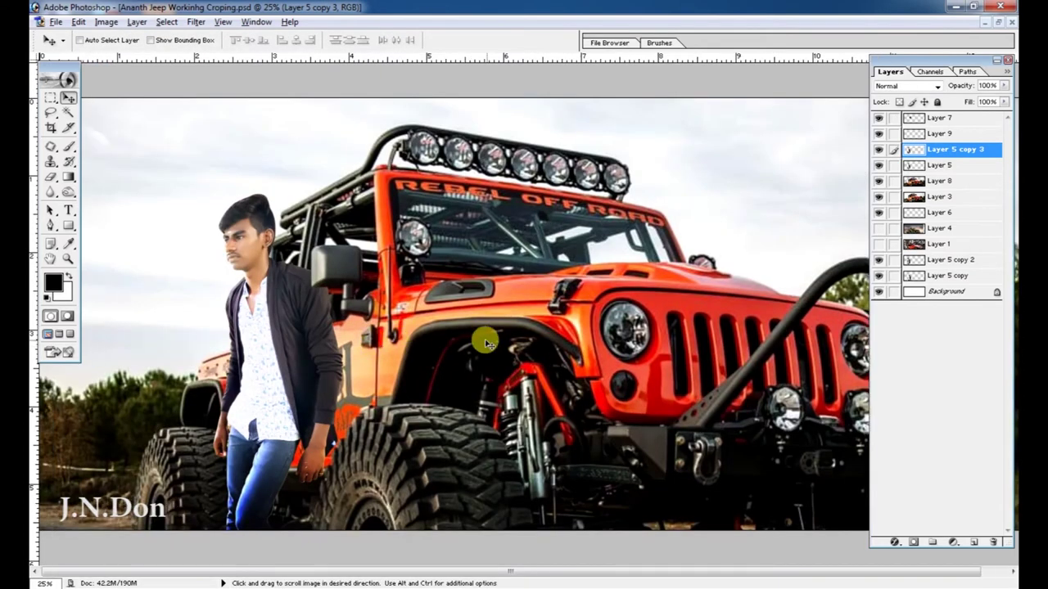
ctrl+click(459, 331)
right_click(464, 351)
right_click(401, 344)
click(415, 354)
alt+click(417, 344)
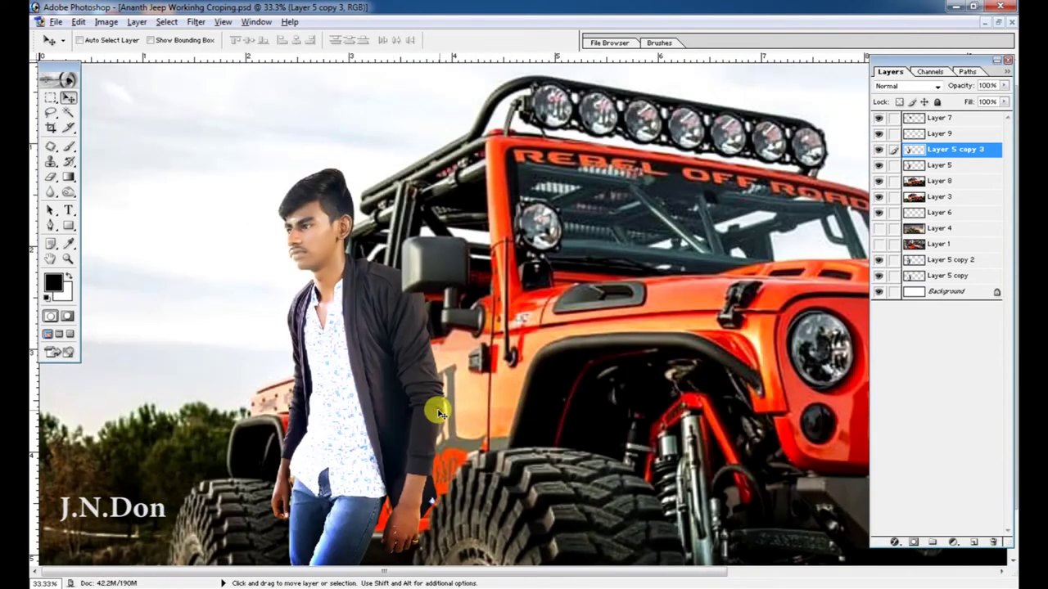
ctrl+click(414, 390)
ctrl+click(414, 390)
mouse_move(474, 369)
mouse_down()
mouse_move(427, 353)
mouse_move(419, 365)
mouse_up()
key(ctrl+shift+n)
key(Return)
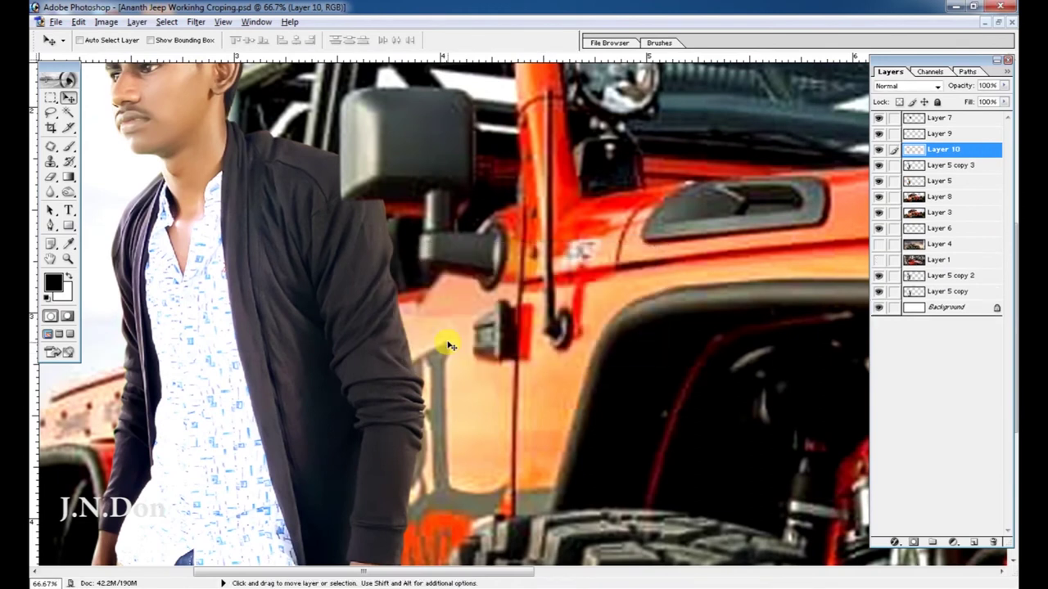
- With a 200 px black brush on Layer 10, shade the sleeve edge, hand and legs
key(b)
key(bracketleft)
key(bracketleft)
key(bracketleft)
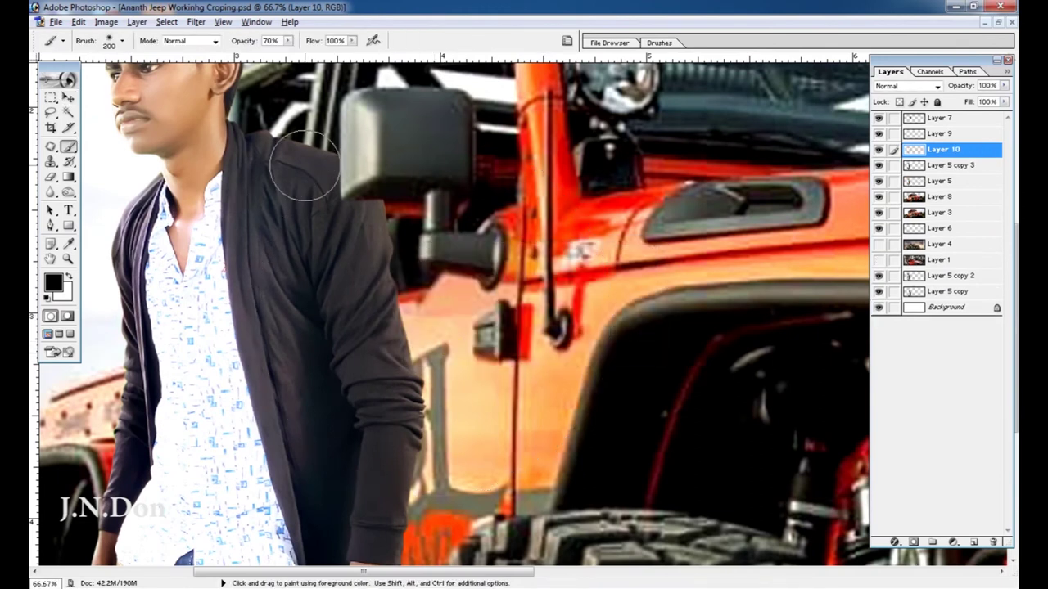
drag(365, 188, 434, 442)
scroll(434, 442, down, 3)
mouse_move(417, 305)
mouse_down()
mouse_move(397, 489)
mouse_move(334, 516)
mouse_move(421, 480)
mouse_move(326, 507)
mouse_move(428, 250)
mouse_up()
key(ctrl+minus)
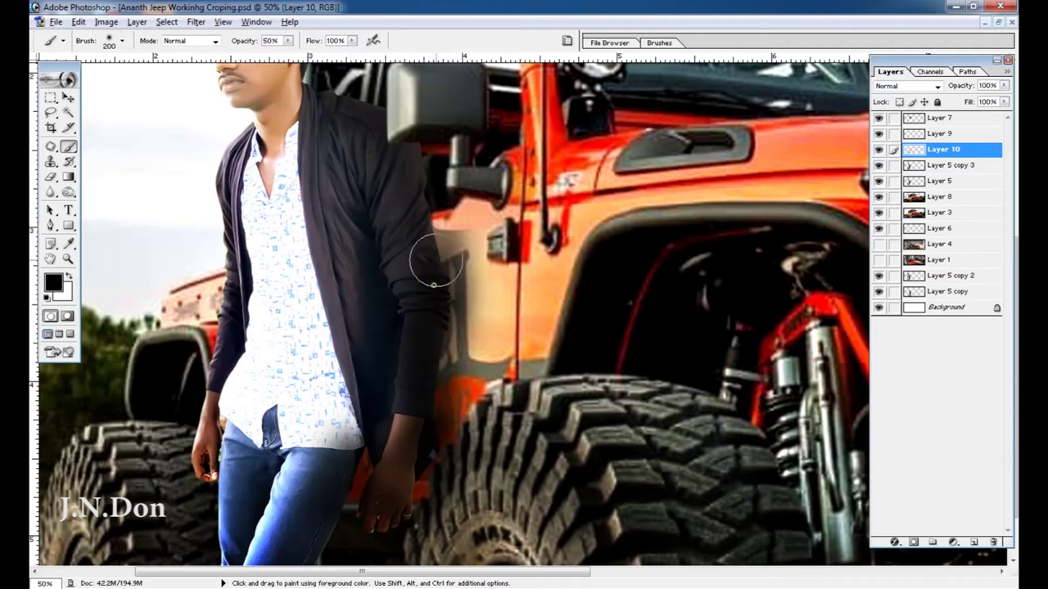
drag(346, 200, 359, 341)
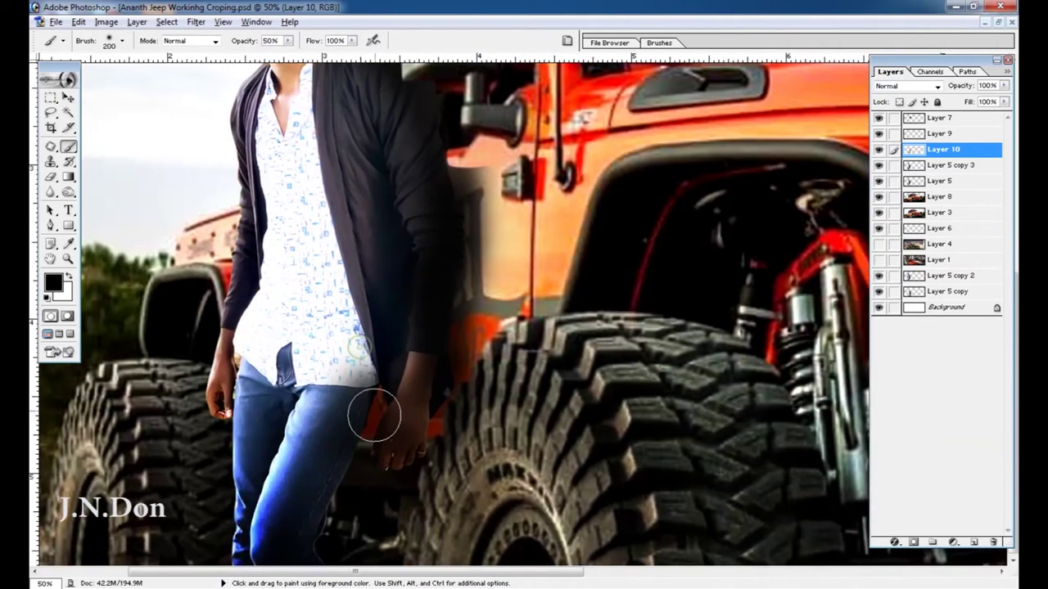
mouse_move(374, 417)
mouse_down()
mouse_move(351, 423)
mouse_move(311, 409)
mouse_up()
key(ctrl+minus)
- Move the shadow layer below Layer 5 and set it to Linear Burn at 88% opacity
key(v)
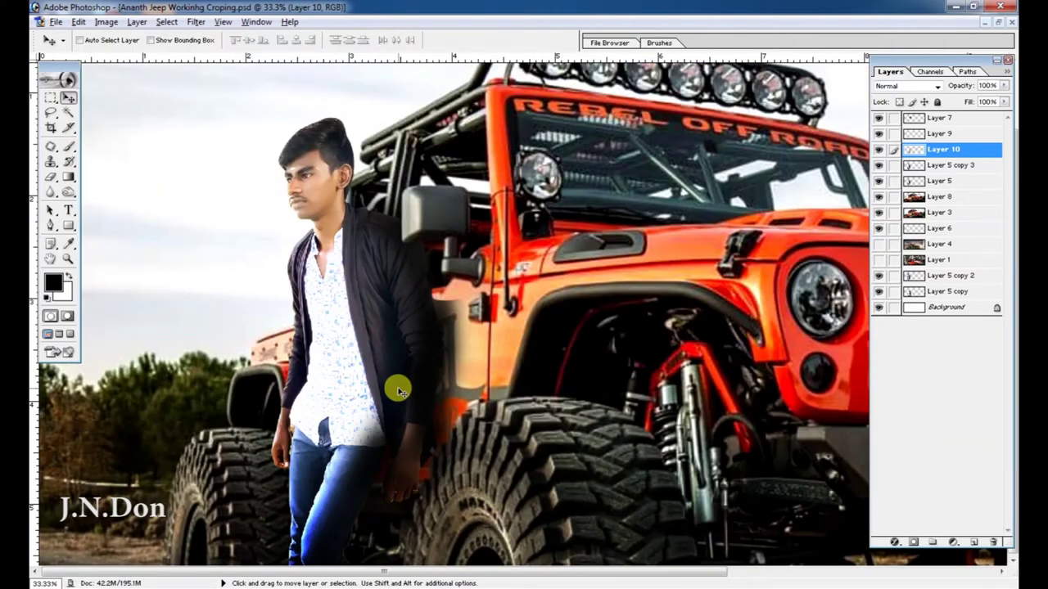
key(ctrl+bracketleft)
key(ctrl+bracketleft)
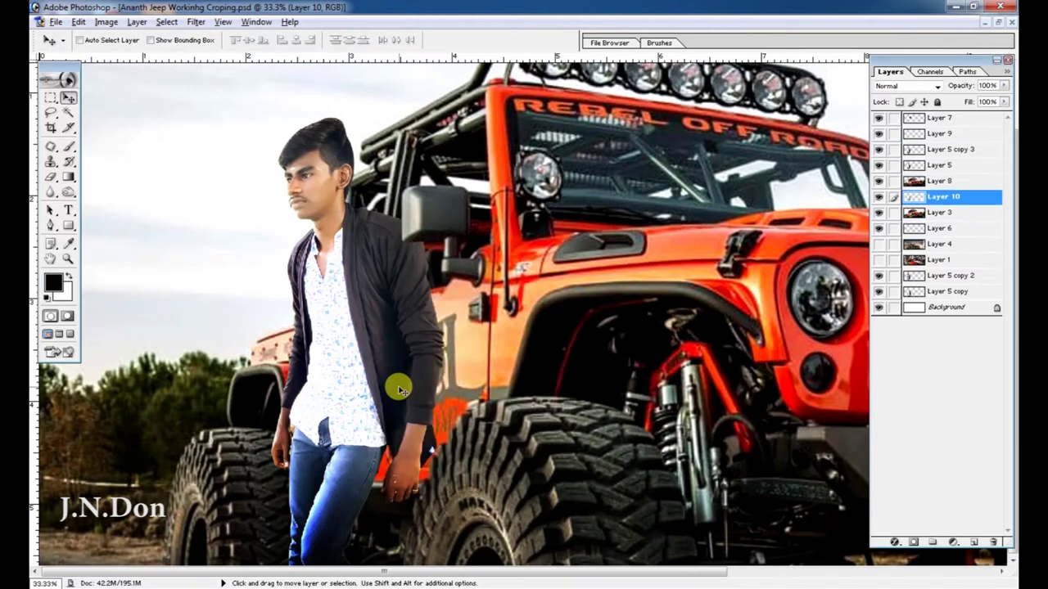
key(shift+minus)
key(shift+minus)
key(shift+minus)
key(shift+minus)
key(shift+minus)
key(shift+minus)
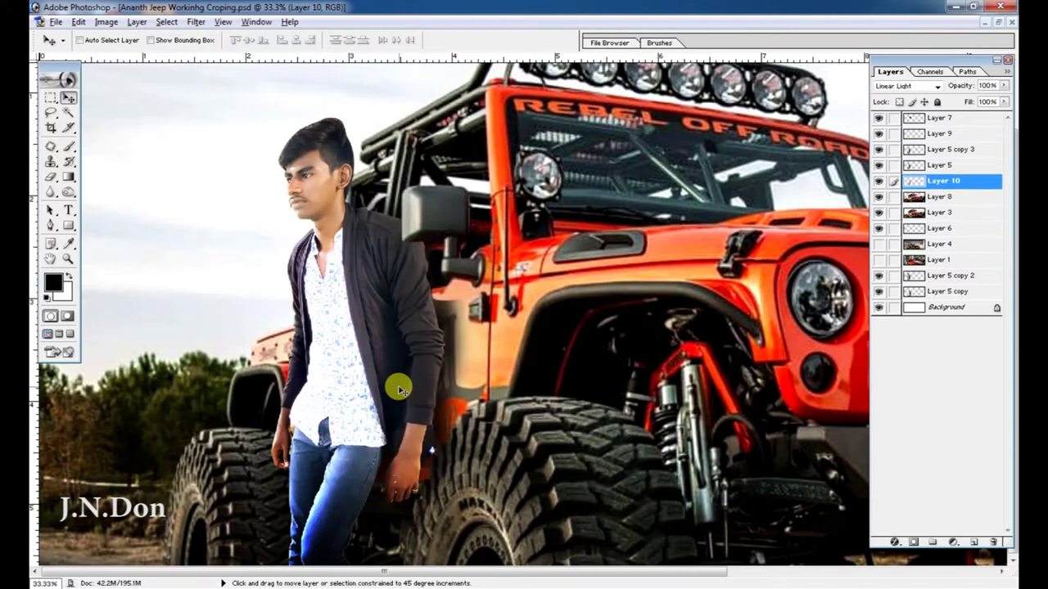
key(shift+minus)
key(shift+minus)
key(shift+minus)
key(shift+minus)
key(shift+minus)
key(shift+minus)
key(shift+minus)
key(shift+minus)
key(shift+plus)
key(shift+plus)
key(7)
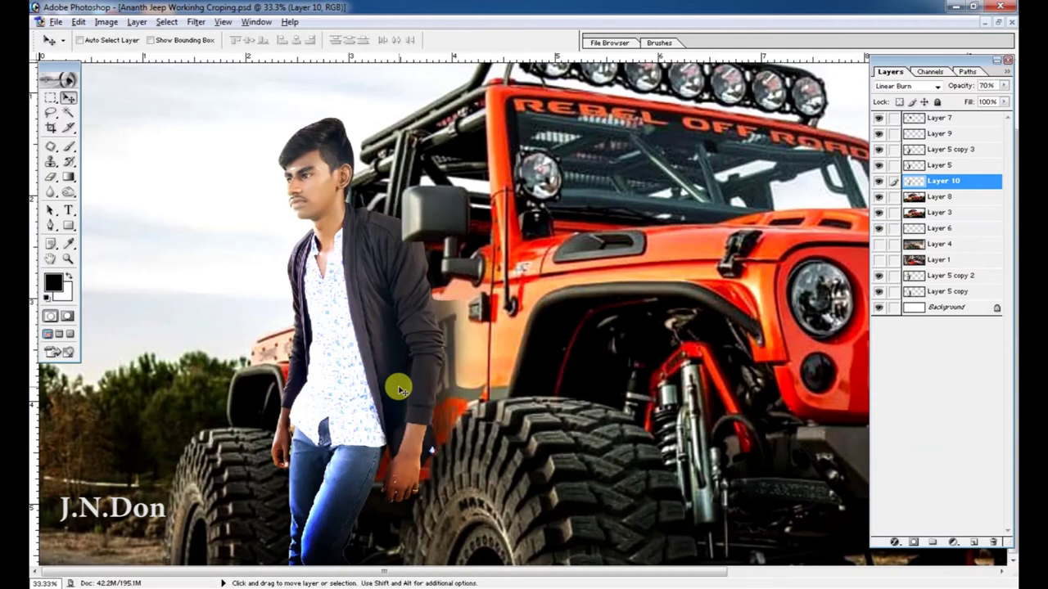
key(8)
key(8)
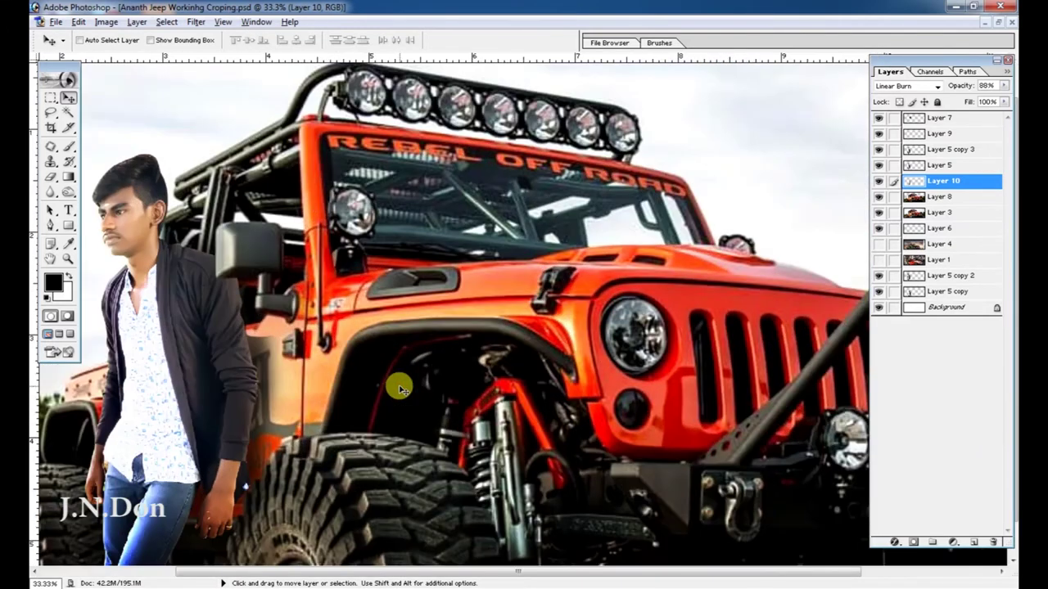
- Narrow the shadow layer to 92.5% width and save the document
key(ctrl+plus)
key(ctrl+t)
drag(426, 413, 368, 414)
key(Return)
key(ctrl+minus)
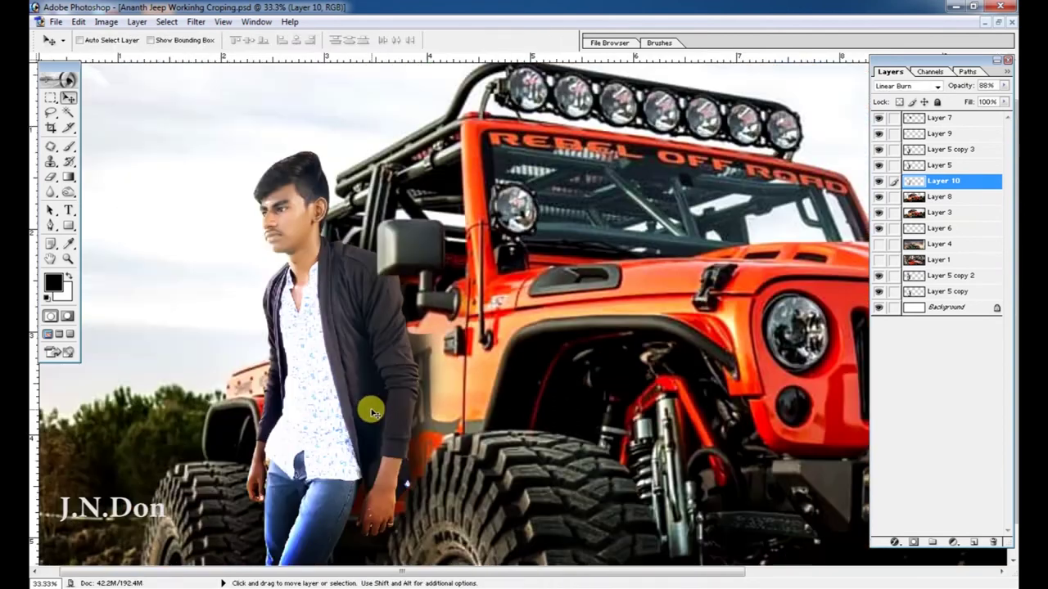
key(ctrl+s)
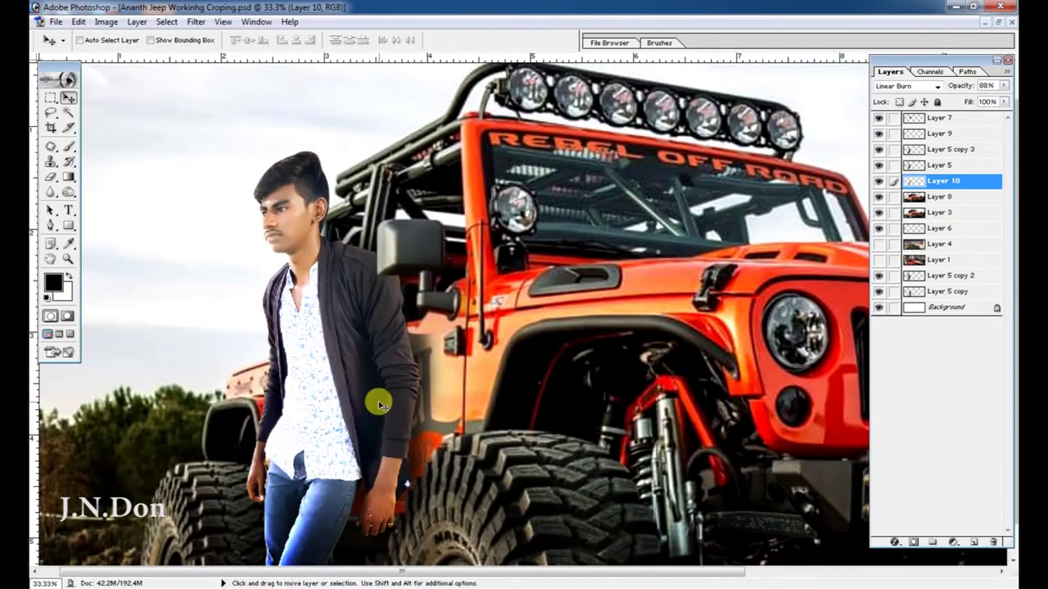
- Toggle Layer 7's visibility, select Layers 8 and 3, and undo an accidental merge
click(878, 120)
click(878, 121)
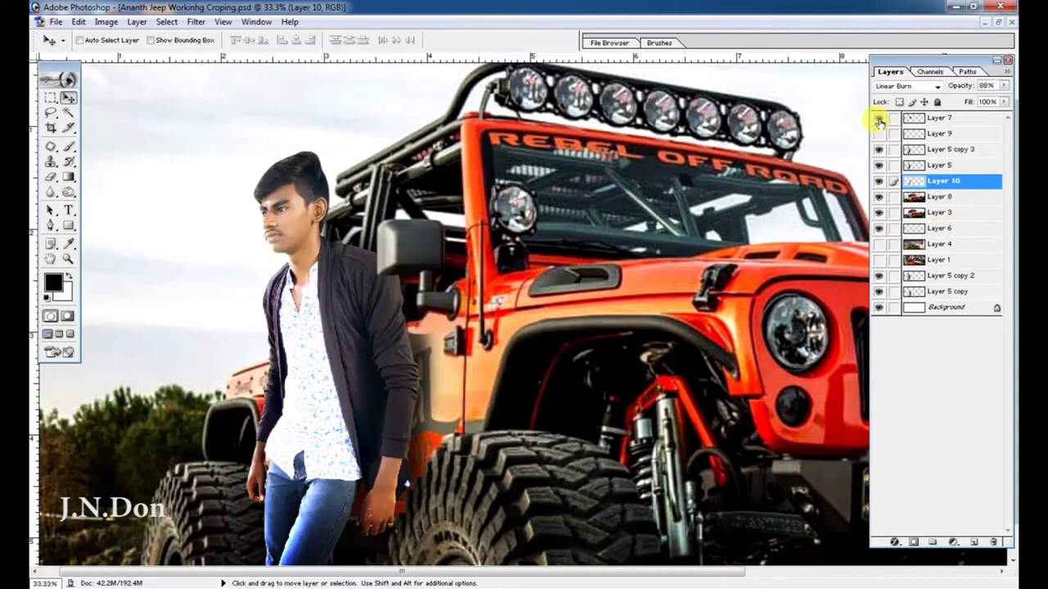
click(912, 196)
click(935, 214)
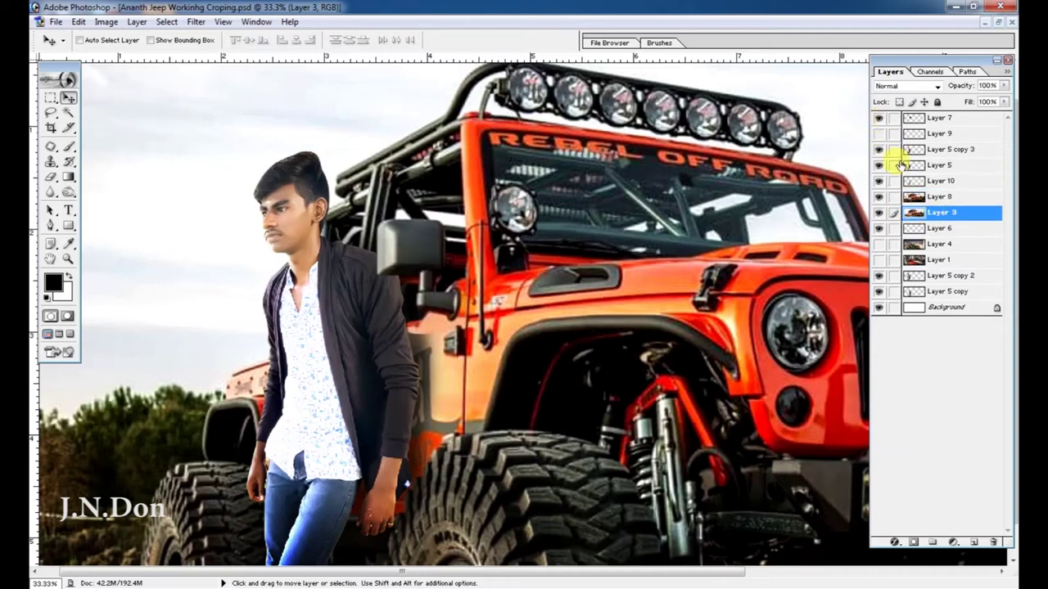
key(ctrl+e)
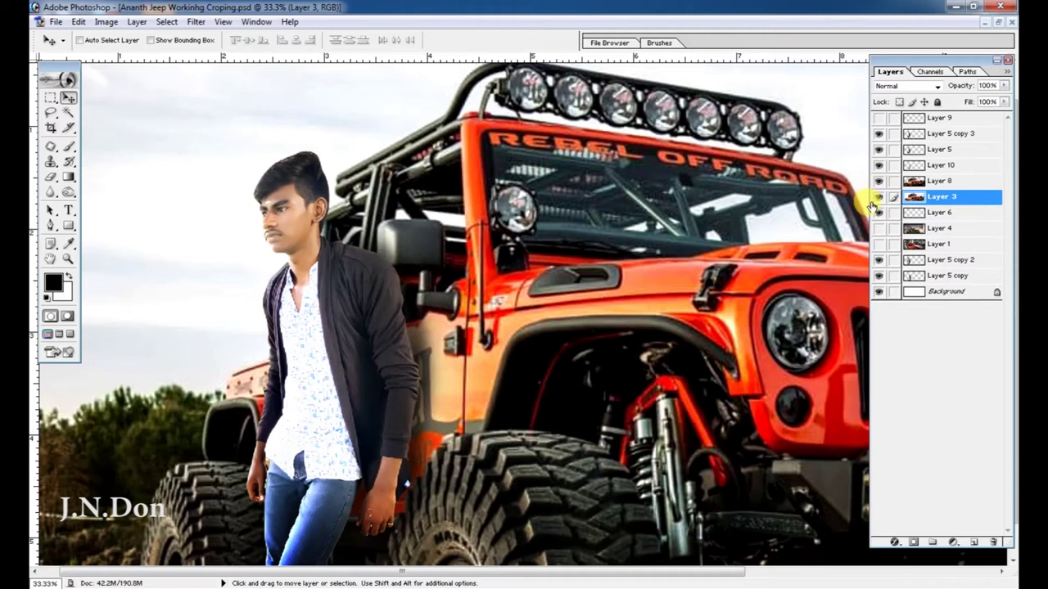
key(ctrl+z)
- Set the Burn brush to 400, move Layer 7 below Layer 9, and select Layer 10
click(933, 119)
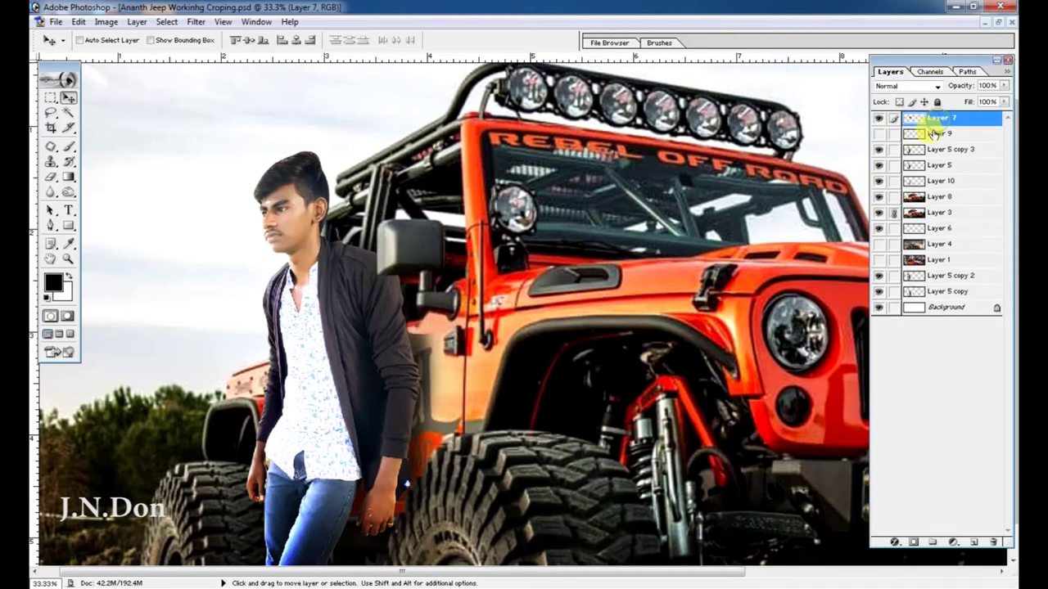
key(o)
key(bracketleft)
key(bracketleft)
key(bracketleft)
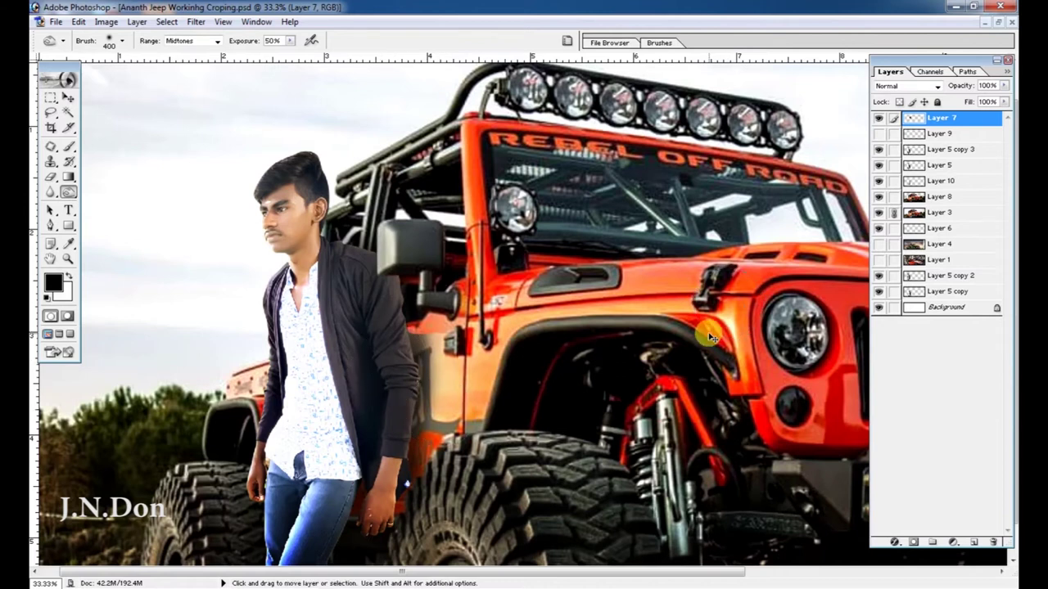
key(ctrl+bracketleft)
key(ctrl+bracketleft)
key(ctrl+bracketright)
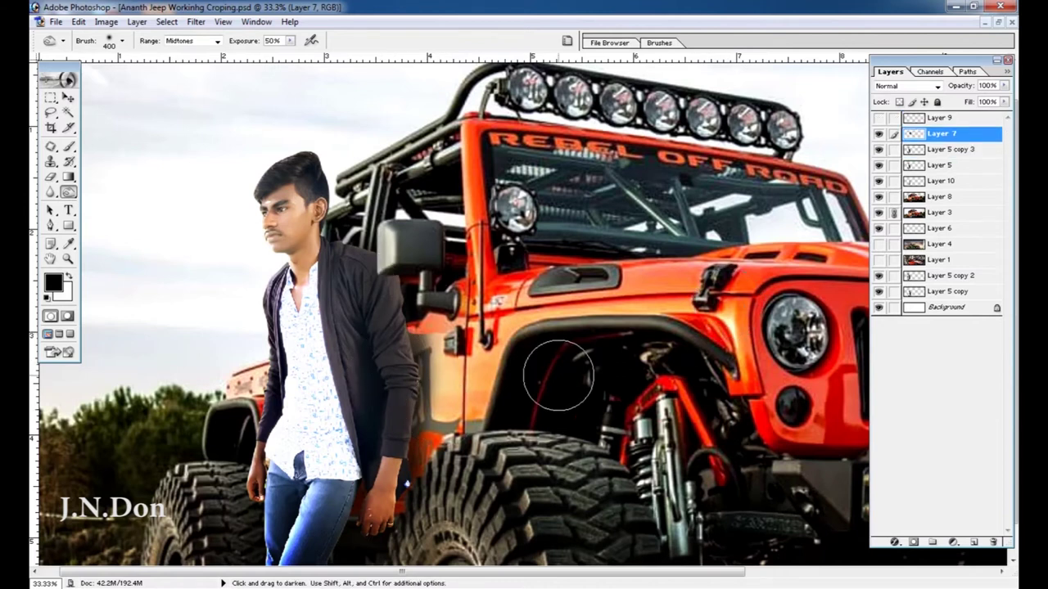
key(v)
ctrl+click(419, 359)
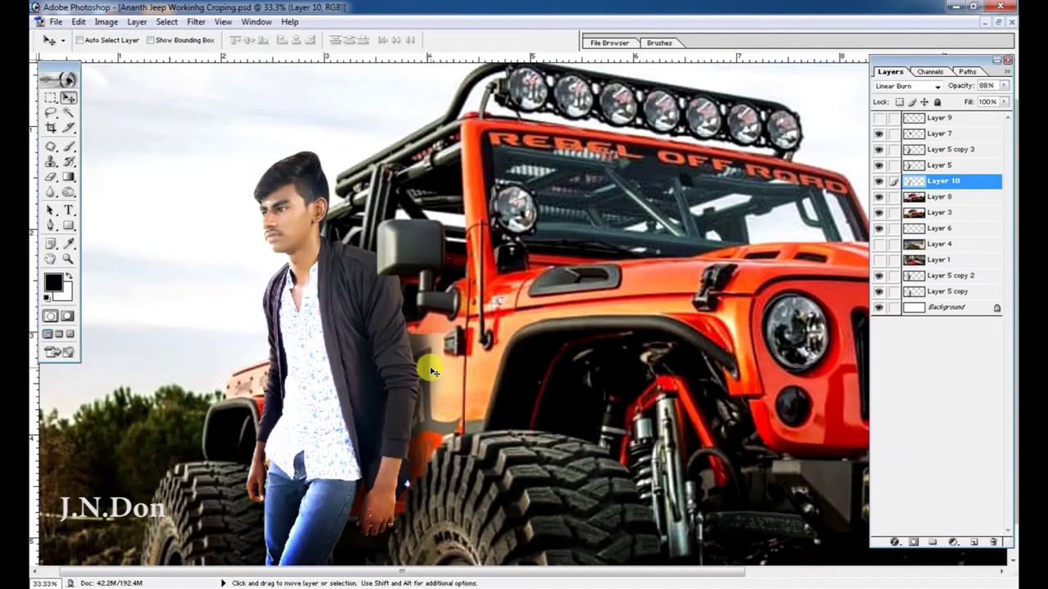
- Duplicate the shadow as Layer 10 copy, raise it to the top, and erase part beside the man
key(ctrl+j)
key(ctrl+bracketright)
key(ctrl+bracketright)
key(ctrl+bracketright)
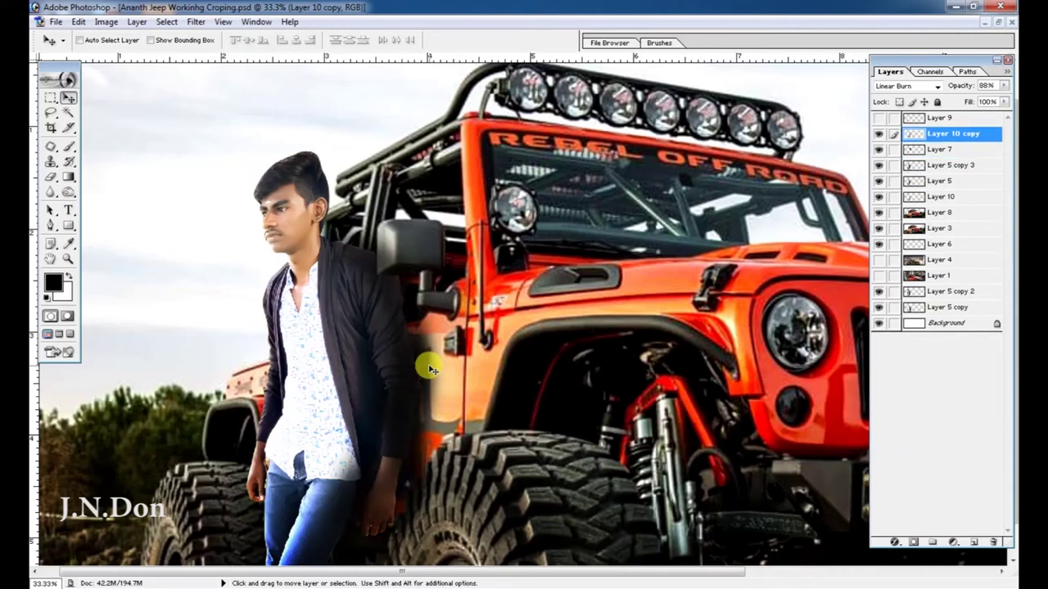
key(ctrl+bracketright)
key(e)
key(bracketright)
key(bracketright)
key(bracketright)
key(bracketleft)
key(bracketleft)
key(bracketleft)
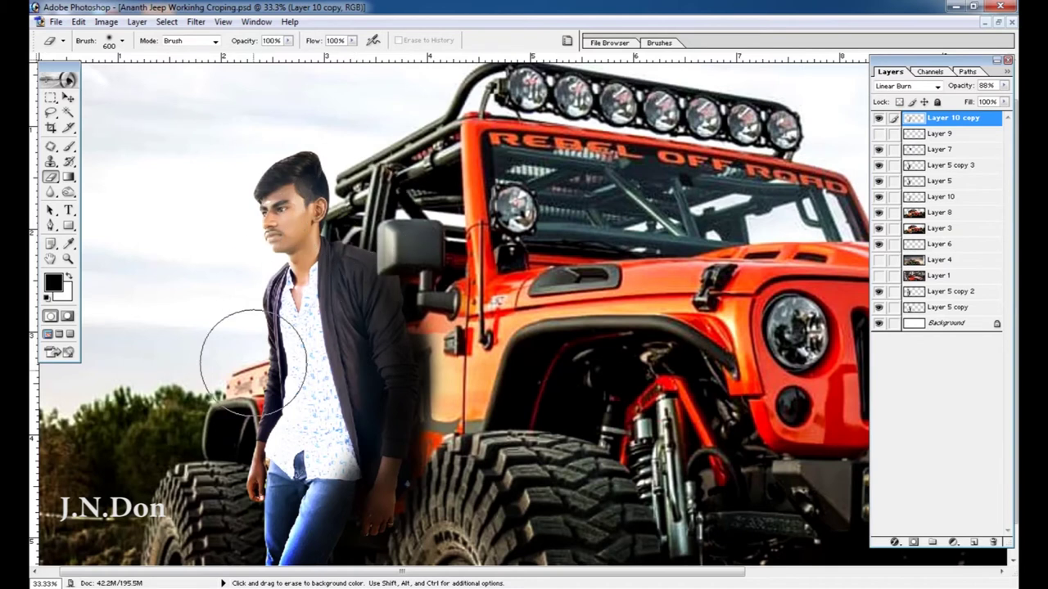
drag(388, 384, 360, 500)
- Save the jeep composite and scroll to review the view
key(v)
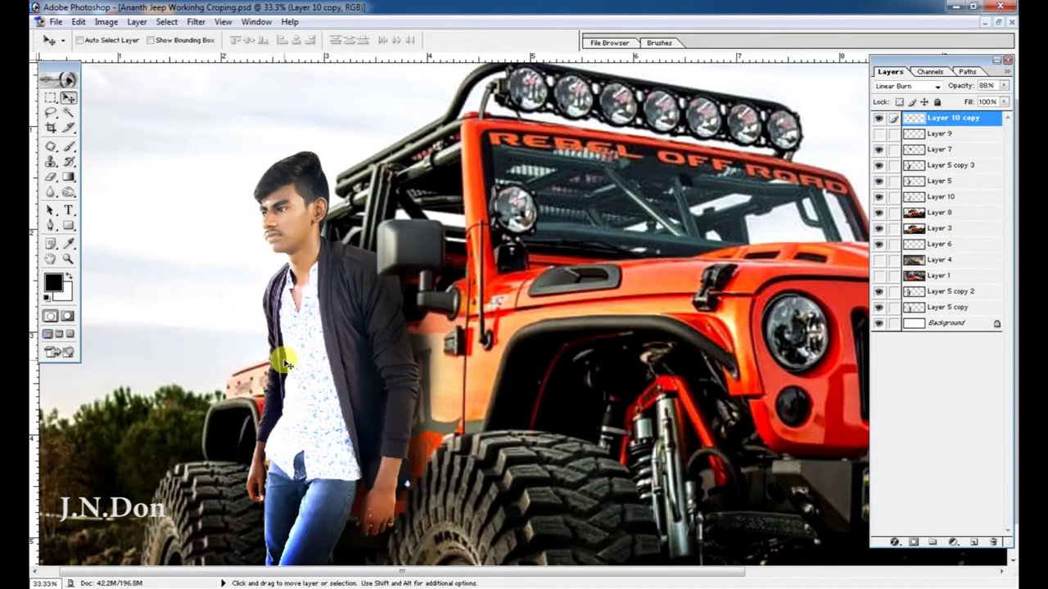
key(ctrl+s)
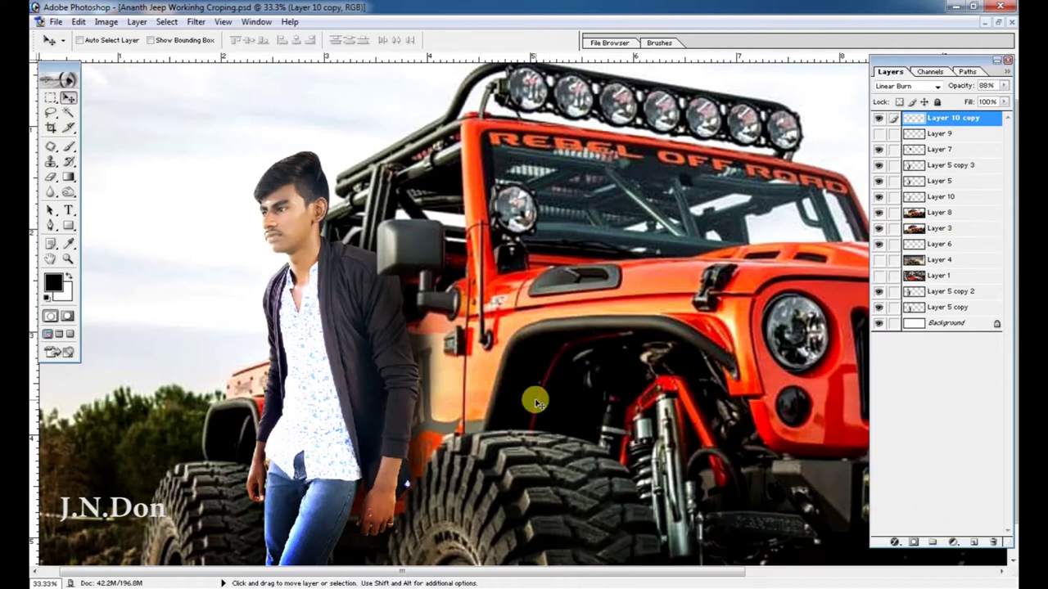
scroll(466, 295, up, 1)
scroll(584, 266, down, 1)
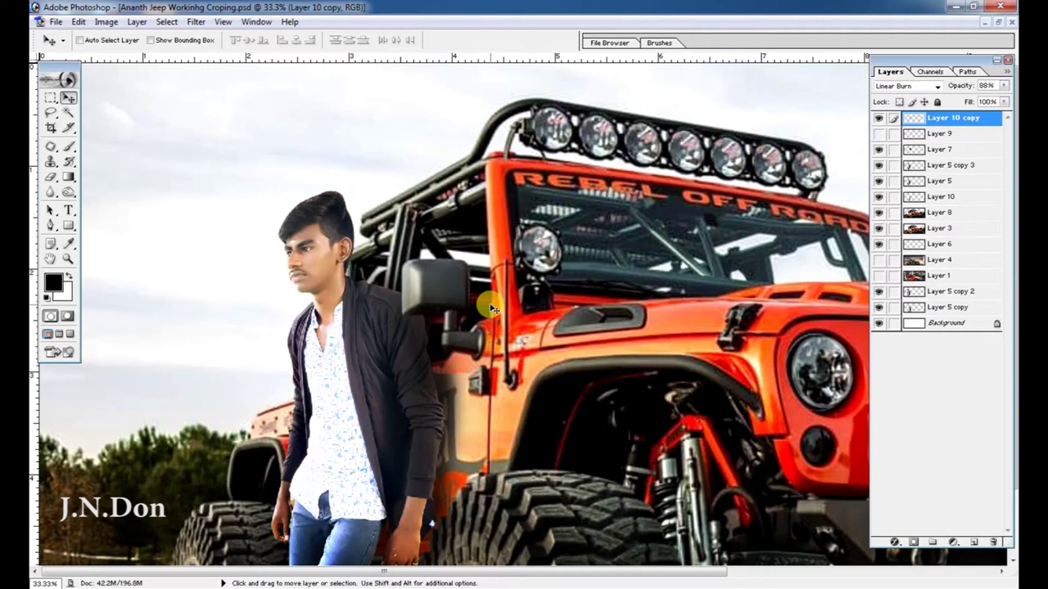
scroll(493, 305, down, 1)
scroll(494, 304, down, 1)
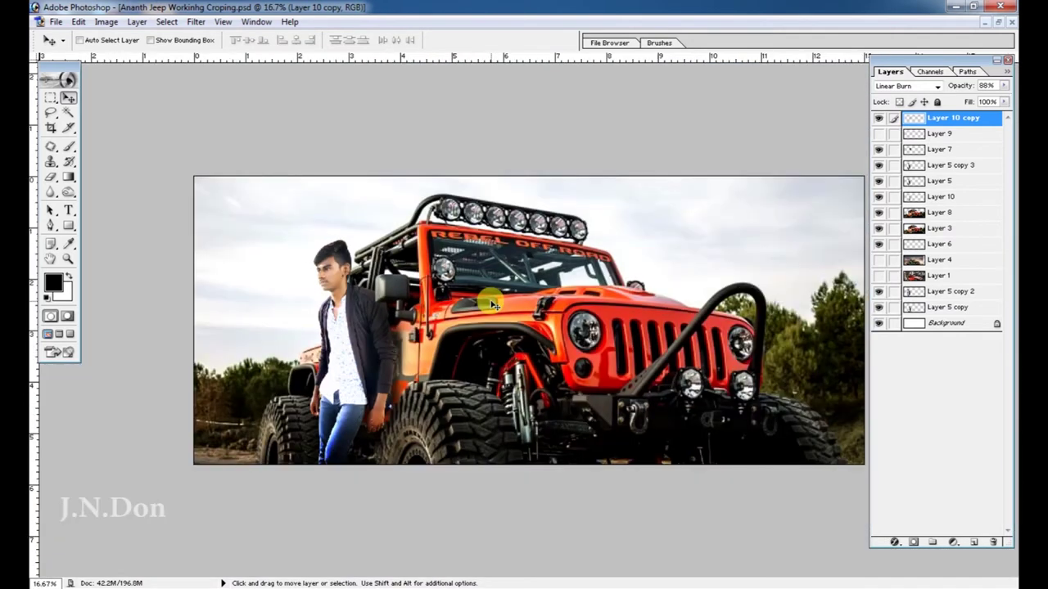
scroll(493, 304, up, 1)
scroll(420, 349, down, 1)
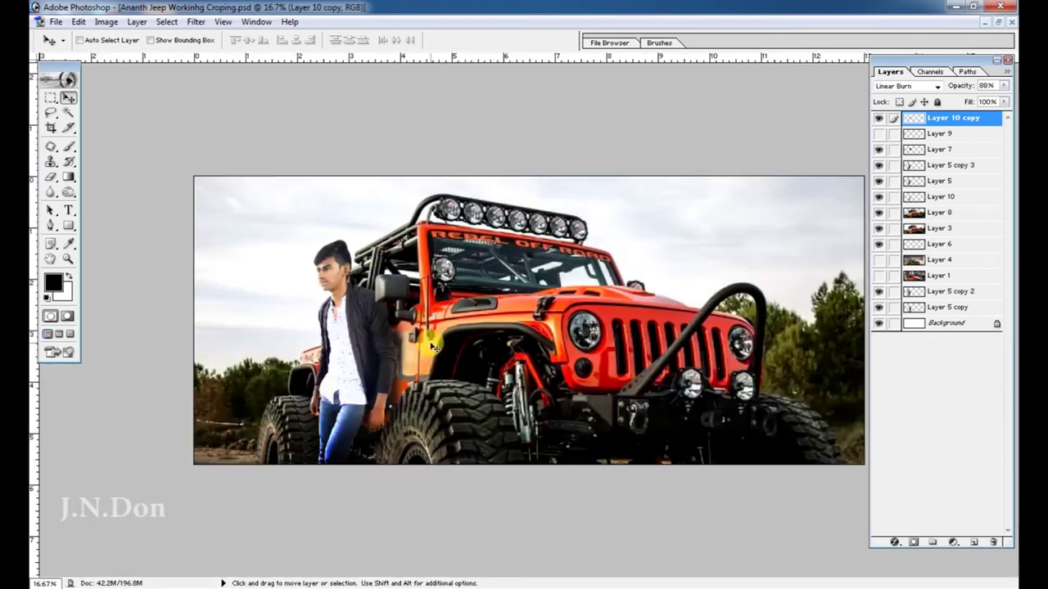
- Make Layer 3 active from the sky, then switch to the file explorer window
right_click(231, 243)
click(254, 255)
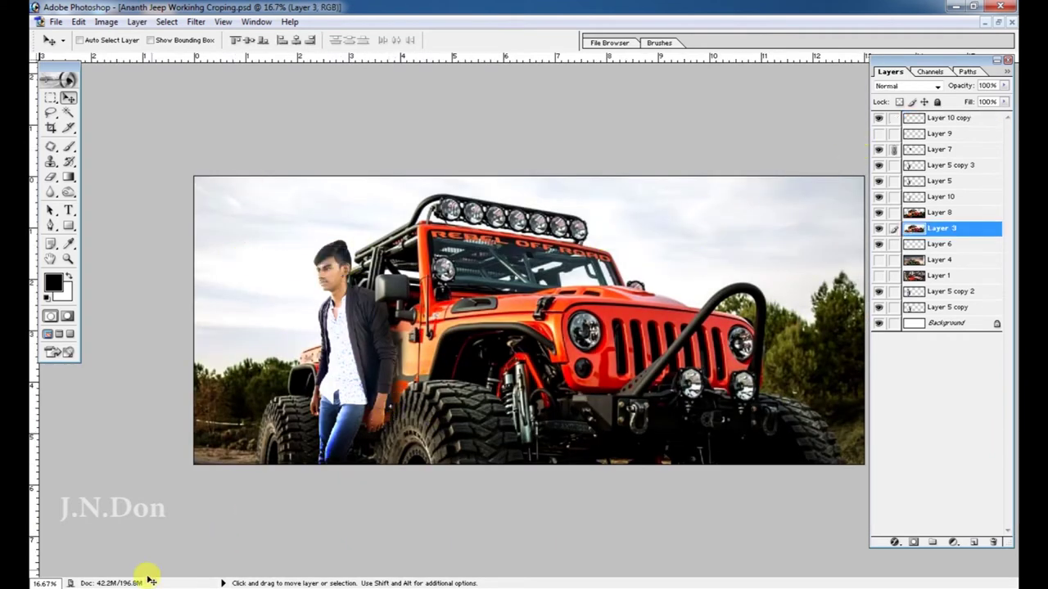
click(163, 528)
- Browse Local Disk (I:) through the MK and BD folders, then return to the drive listing
double_click(735, 100)
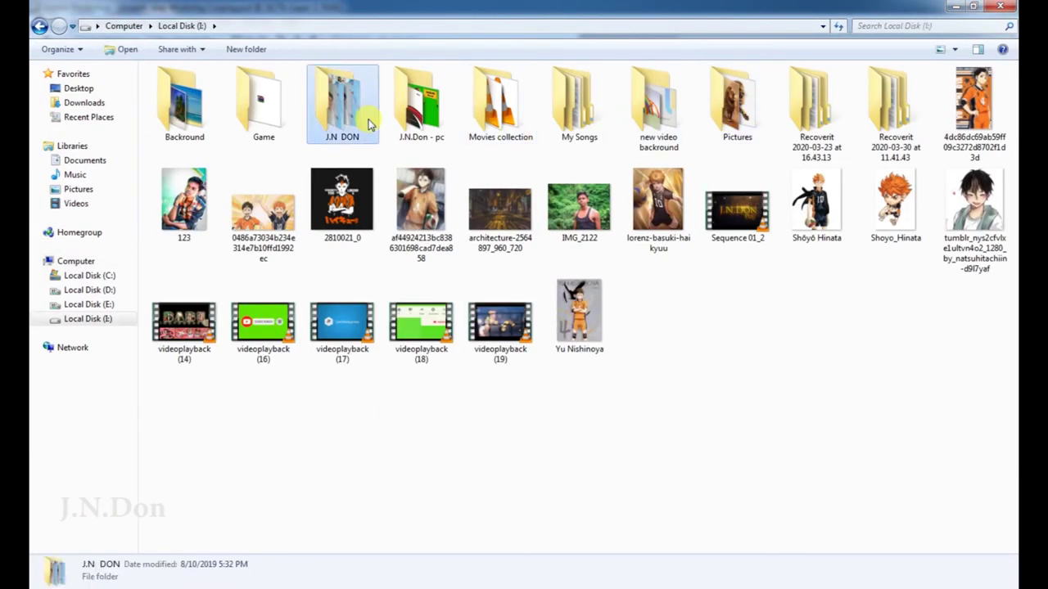
double_click(339, 102)
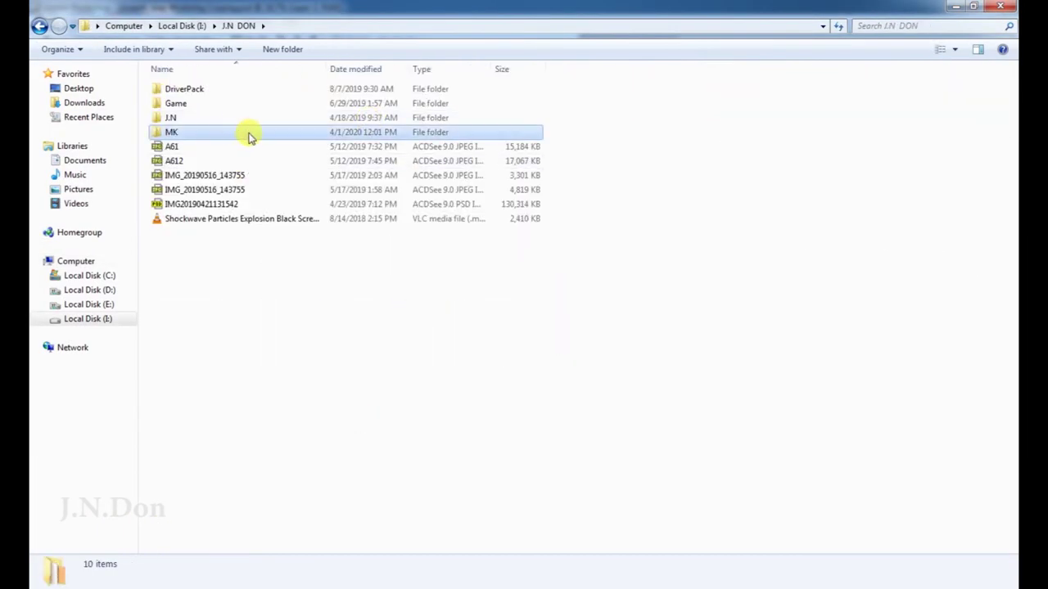
double_click(479, 136)
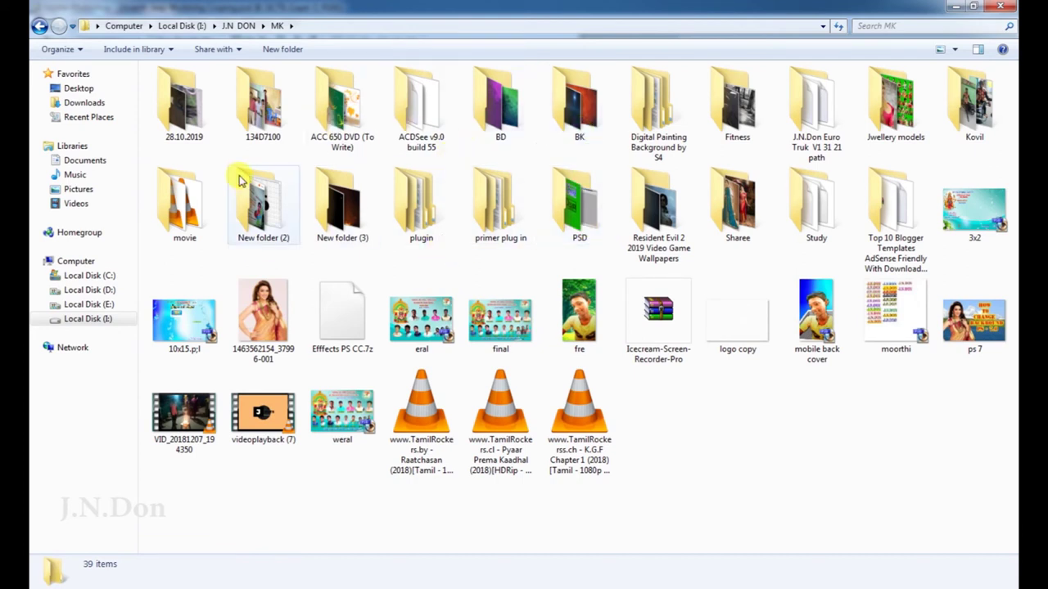
double_click(502, 108)
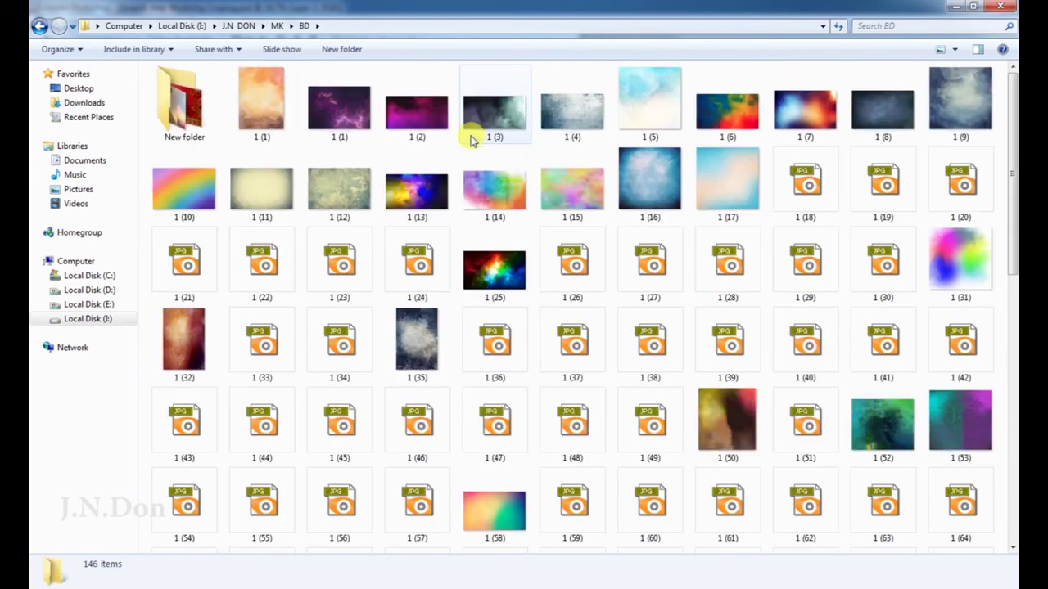
click(41, 26)
click(41, 26)
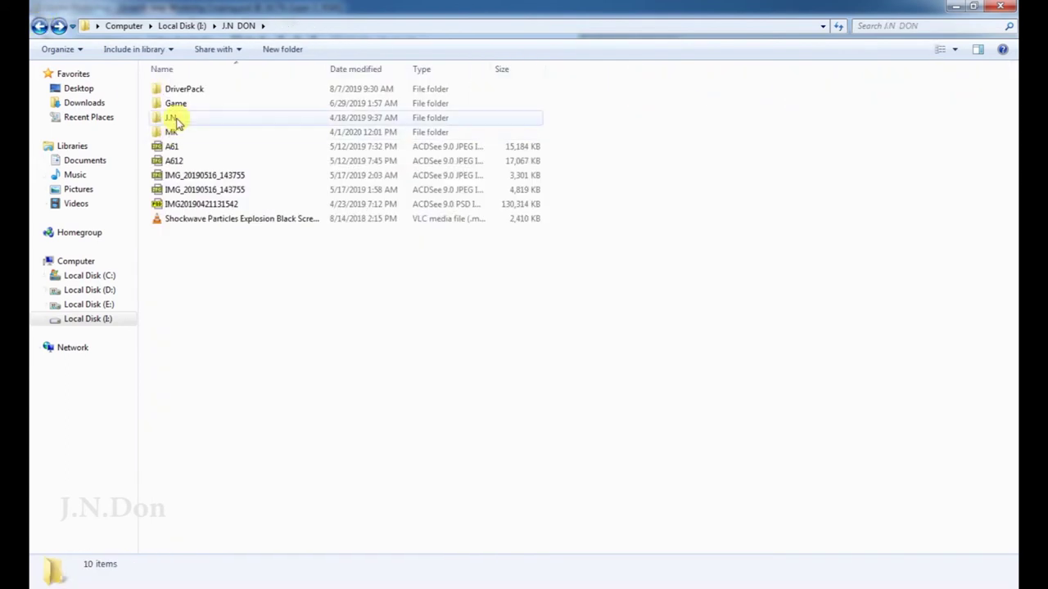
click(40, 27)
- Look through the J.N.Don - pc folder's J.N.Don and 01 Project subfolders, then return to Local Disk (I:)
double_click(416, 102)
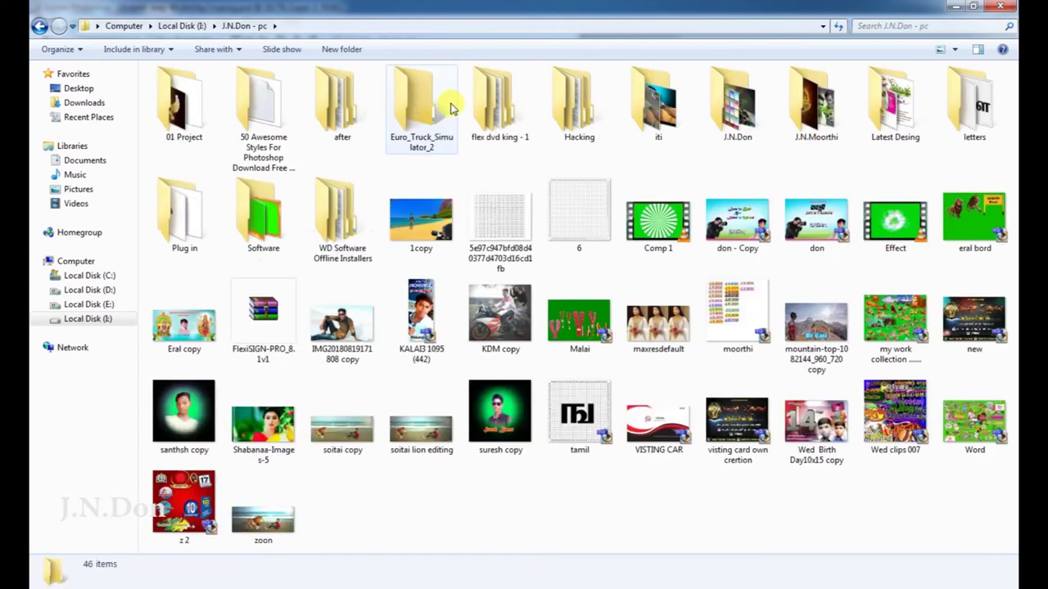
double_click(732, 123)
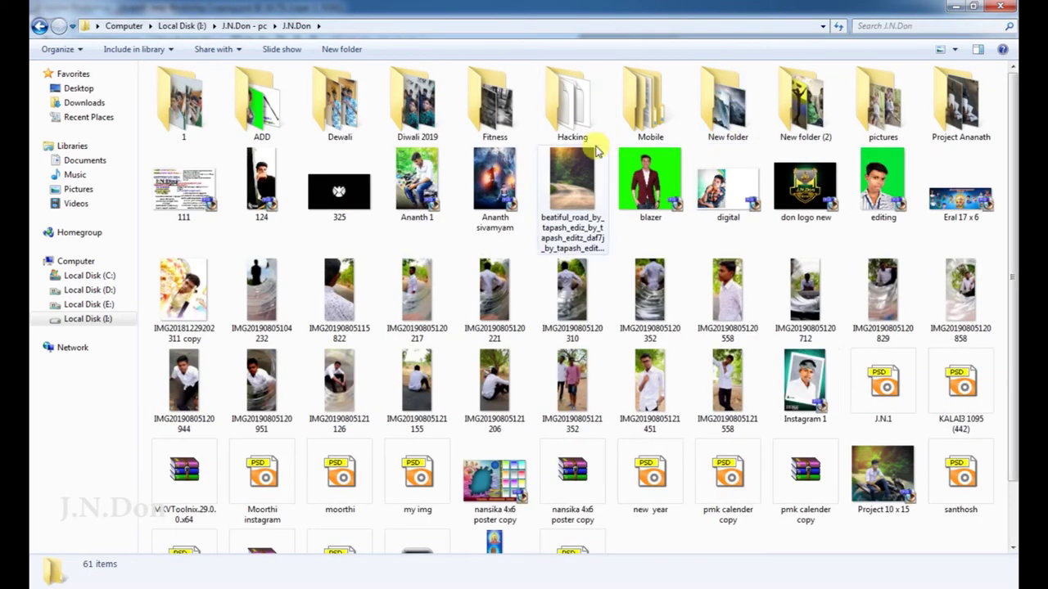
click(39, 26)
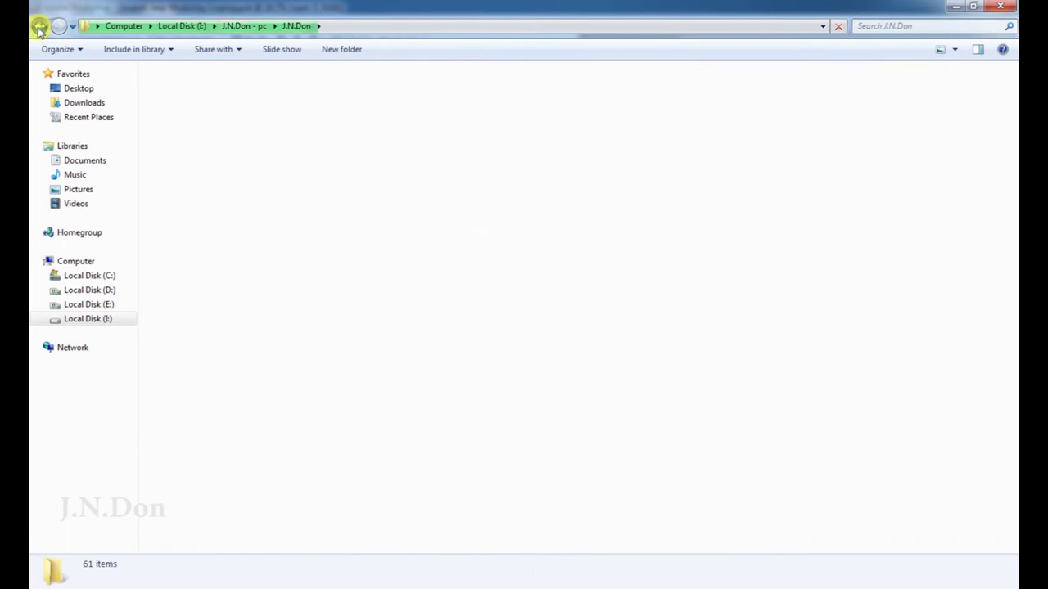
double_click(175, 103)
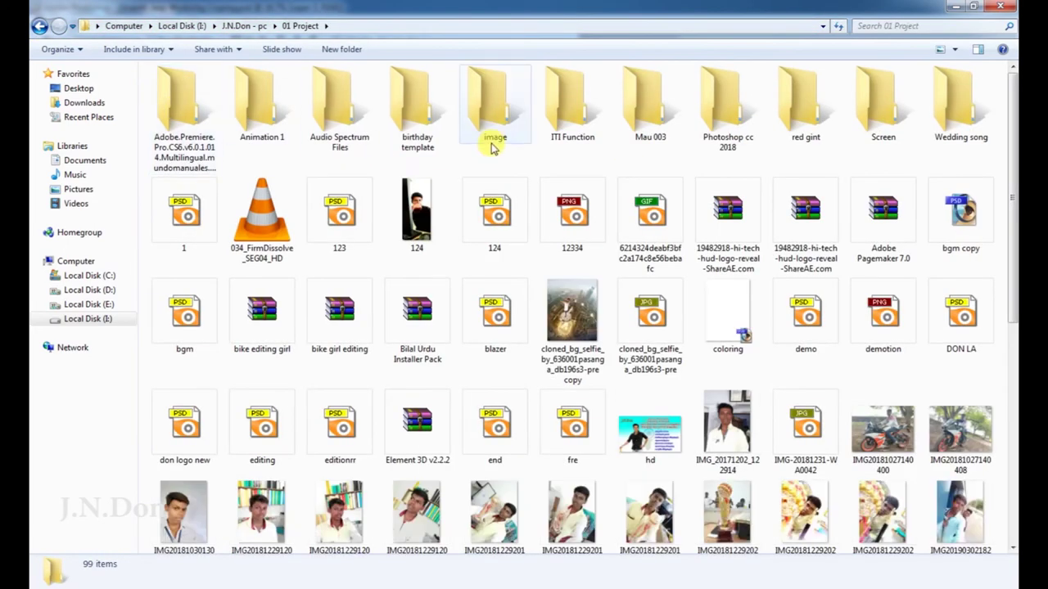
click(38, 27)
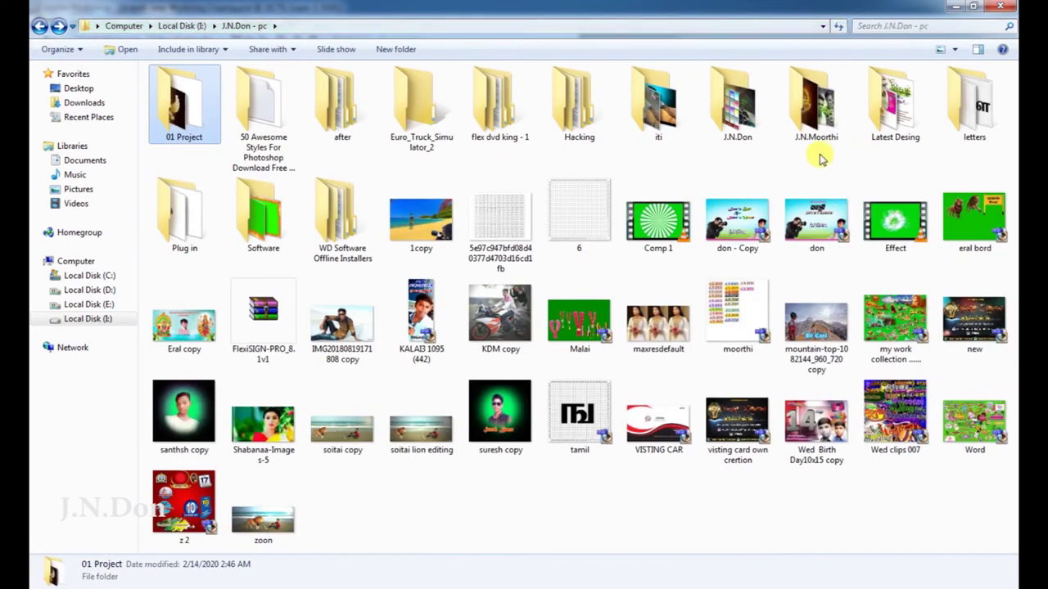
click(627, 493)
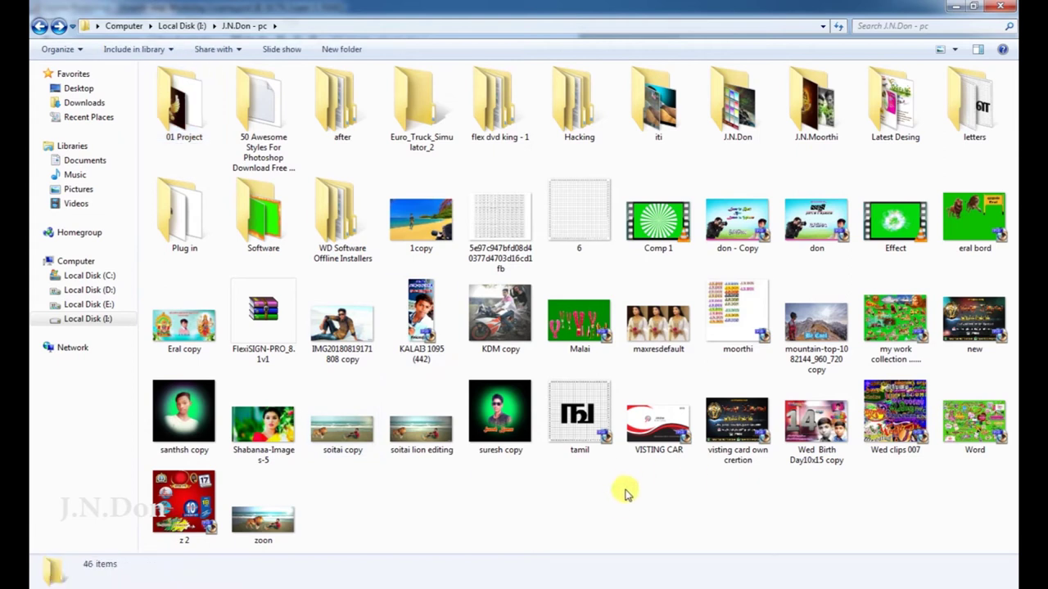
key(BackSpace)
double_click(420, 104)
double_click(737, 102)
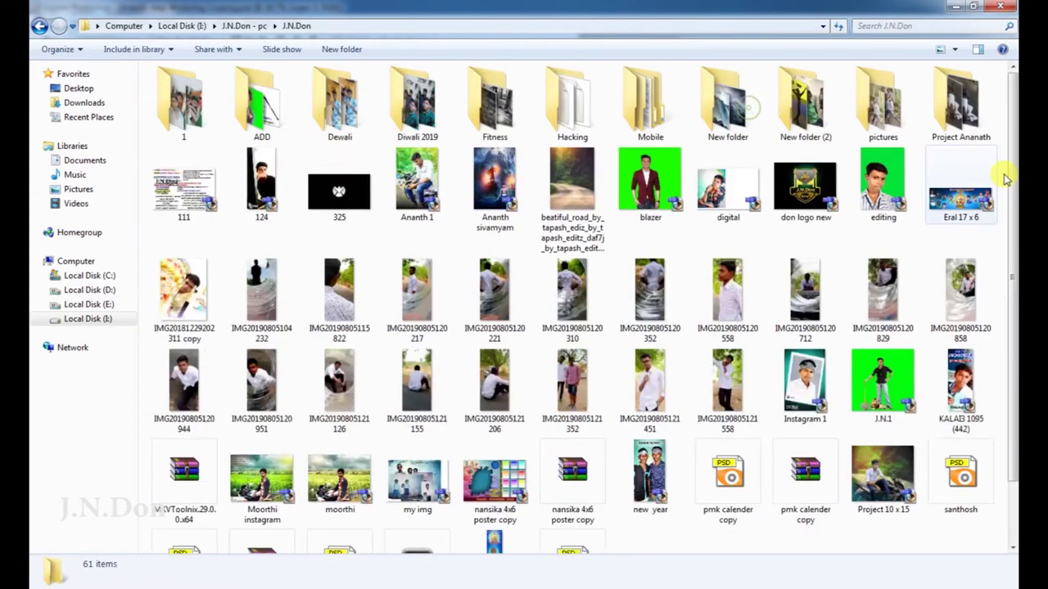
scroll(722, 442, down, 2)
scroll(647, 519, up, 2)
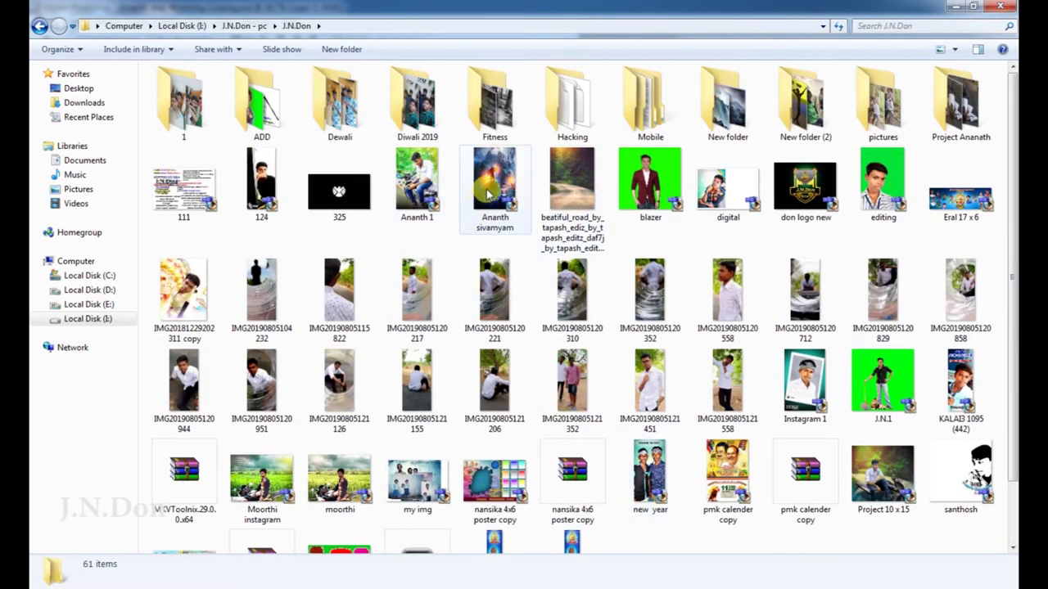
click(493, 182)
scroll(493, 182, down, 1)
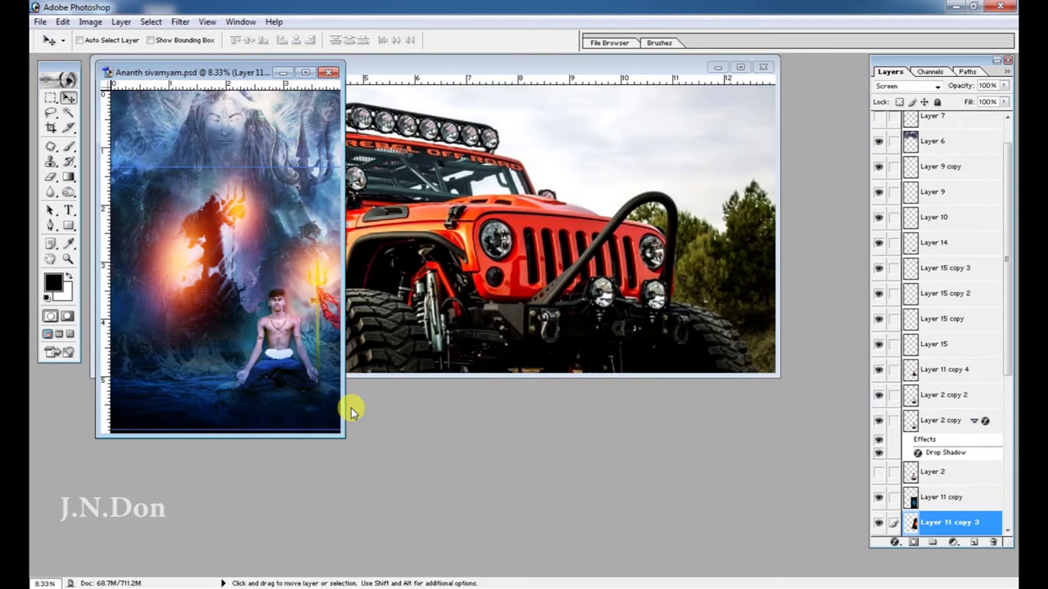
right_click(175, 245)
click(200, 260)
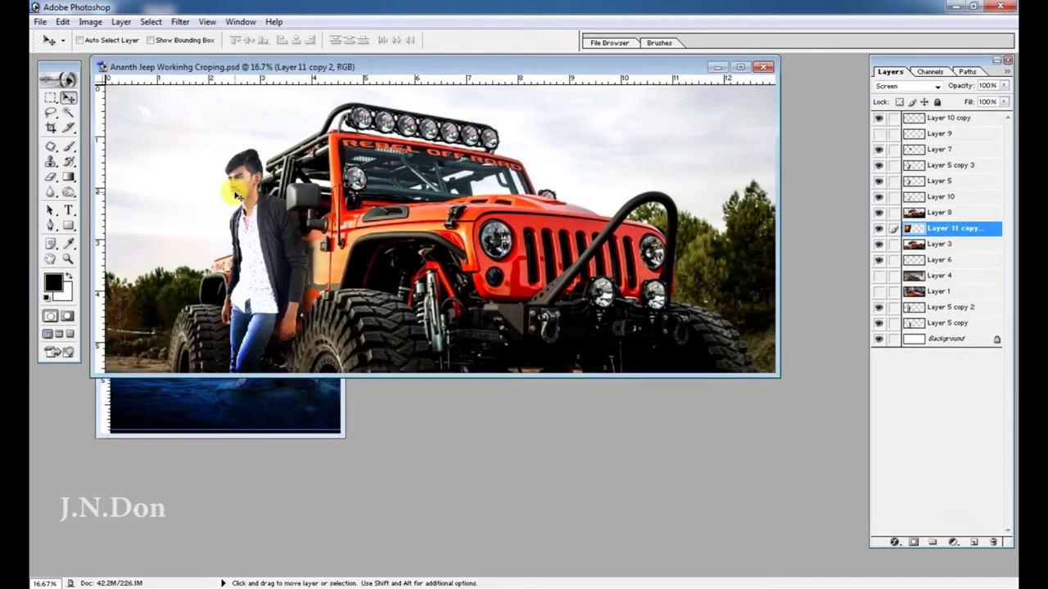
click(246, 401)
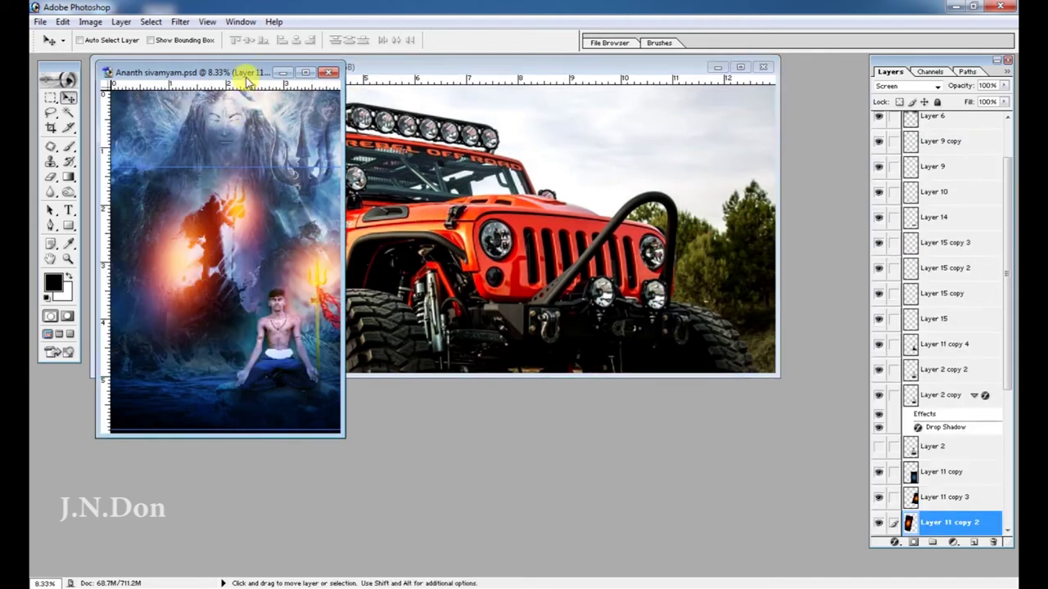
drag(246, 81, 250, 176)
click(337, 168)
key(ctrl+plus)
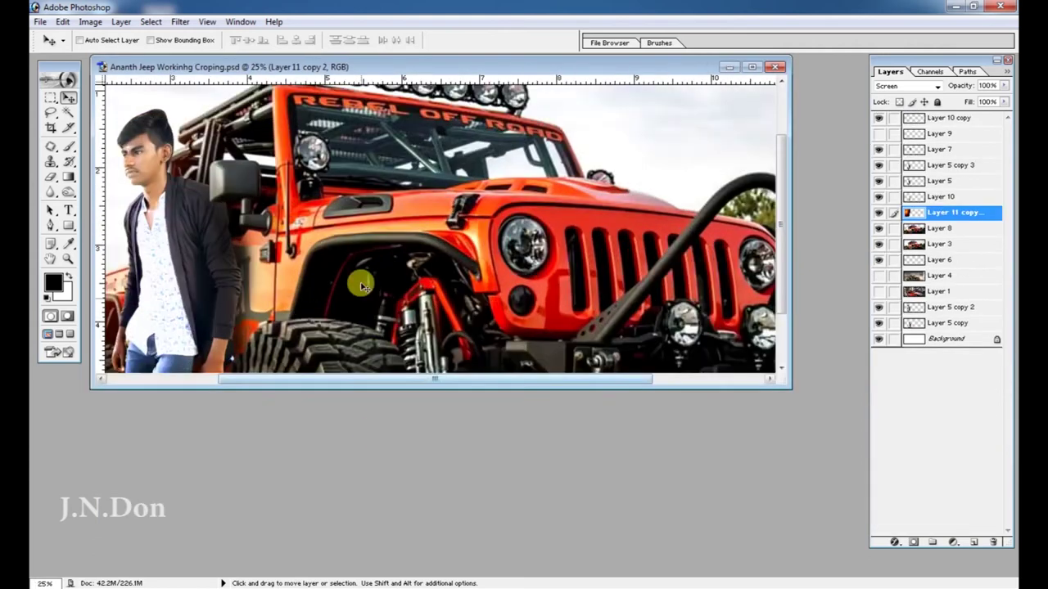
click(752, 66)
- Raise the orange glow, place and resize it over the headlight and grille, and save
key(ctrl+bracketright)
key(ctrl+bracketright)
key(ctrl+bracketright)
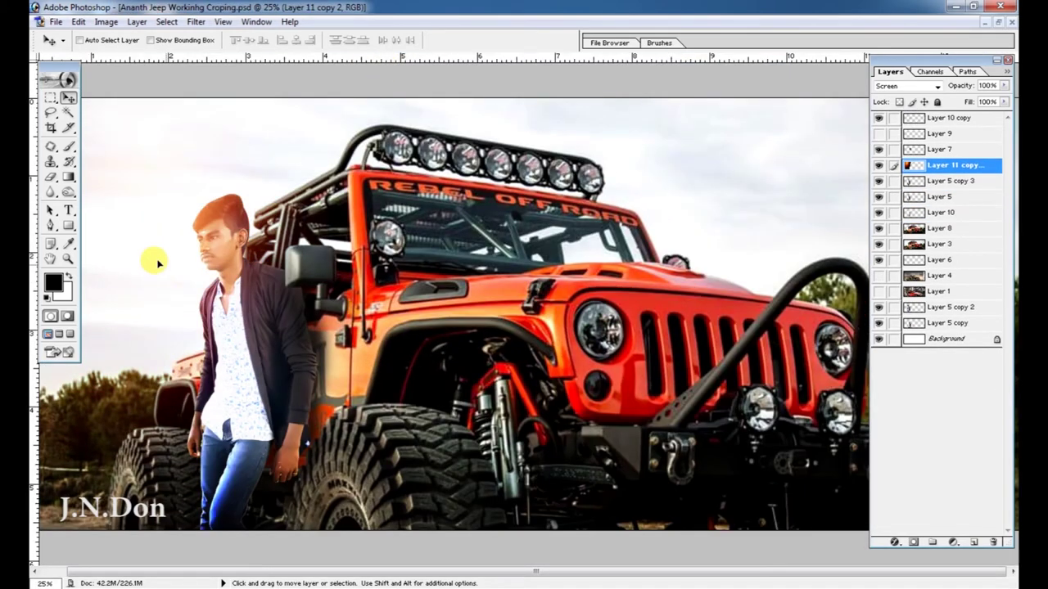
key(ctrl+minus)
drag(237, 278, 582, 365)
key(ctrl+t)
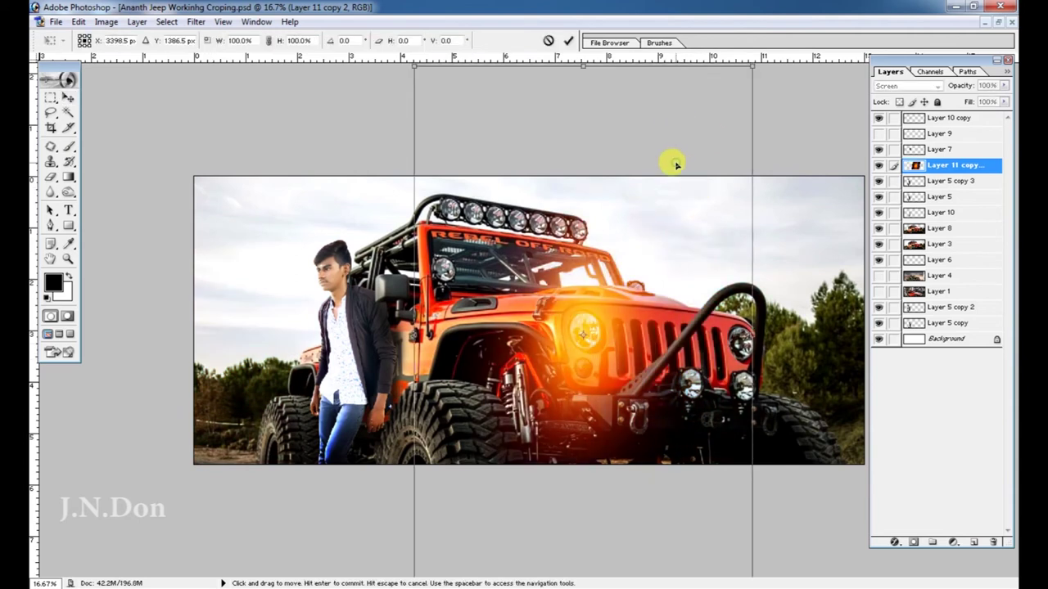
key(Return)
mouse_move(583, 332)
mouse_down()
mouse_move(608, 362)
mouse_move(584, 331)
mouse_move(663, 338)
mouse_up()
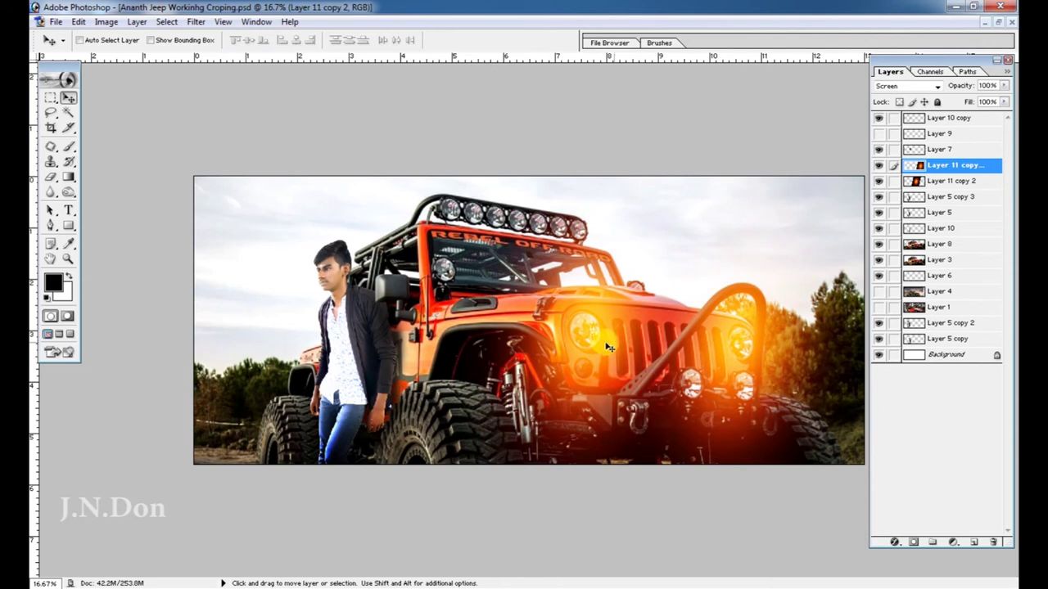
key(ctrl+plus)
key(ctrl+s)
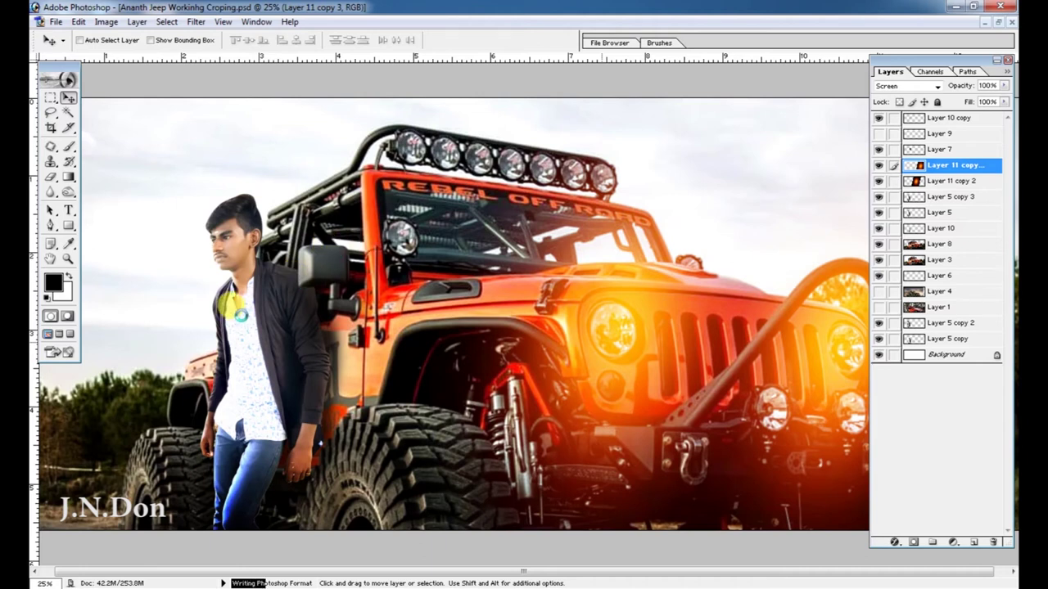
key(ctrl+o)
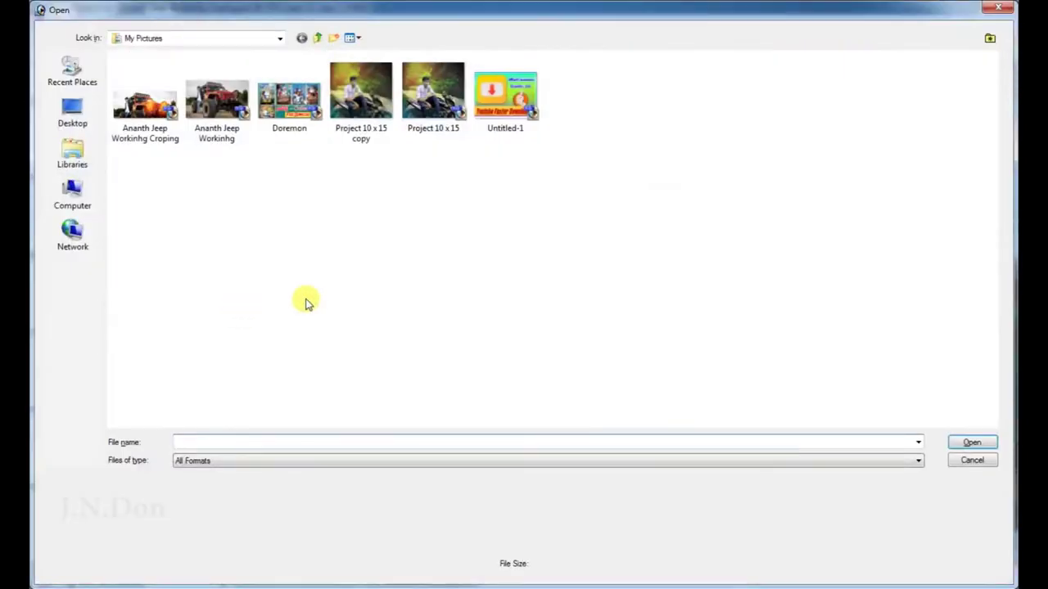
- Cancel the Open dialog and browse to Software > plugin > Effects PS CC in Large Icons view
click(964, 459)
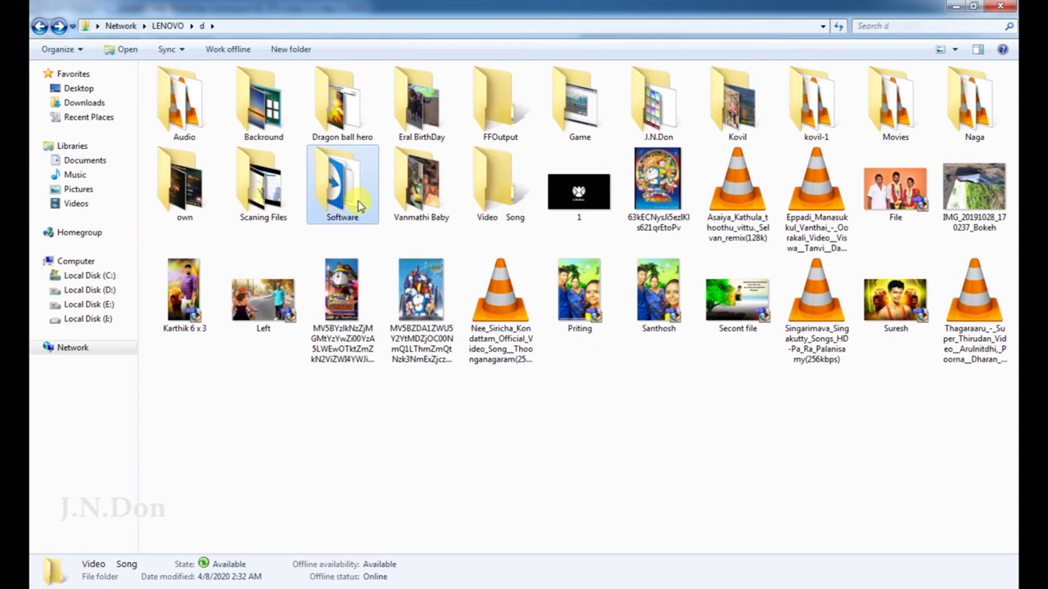
double_click(342, 189)
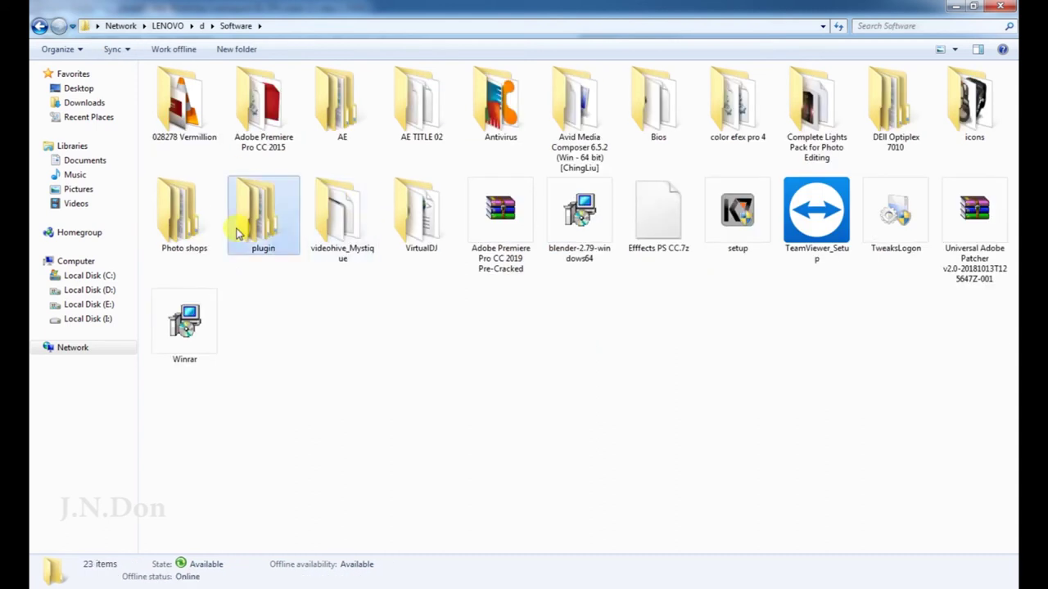
double_click(265, 205)
double_click(205, 174)
click(955, 49)
click(962, 37)
- Open the Sky Night Overlay folder as large thumbnails and drag Night Sky 045 into Photoshop
double_click(346, 241)
click(954, 49)
click(961, 38)
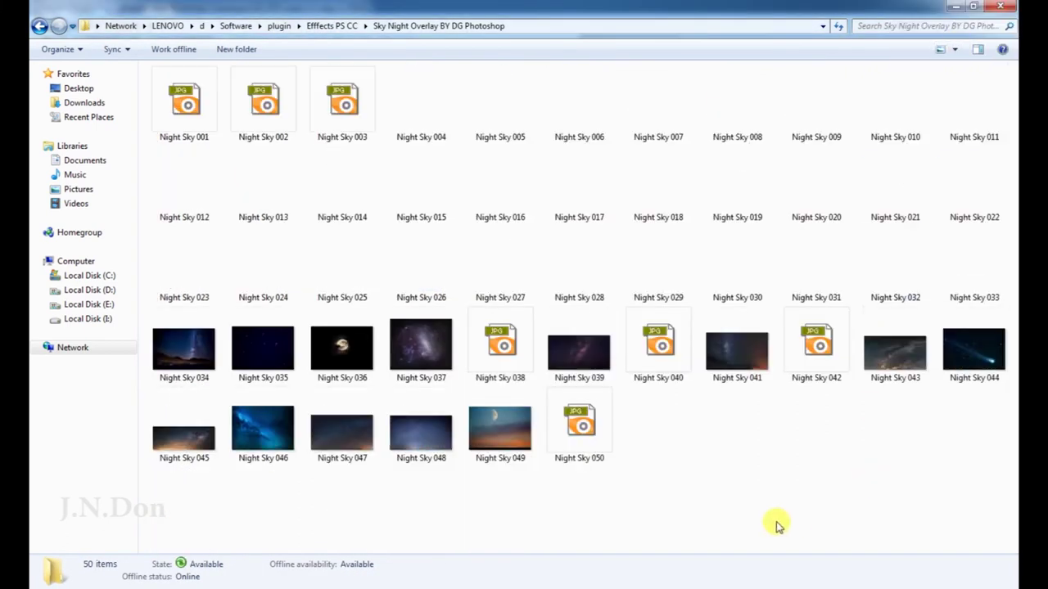
click(184, 458)
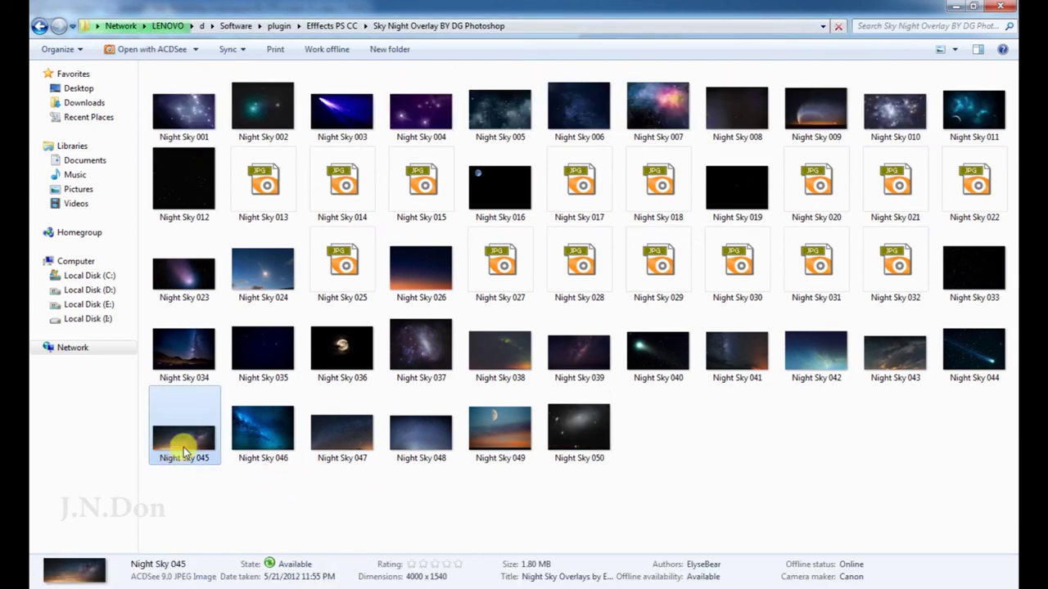
mouse_move(184, 433)
mouse_down()
mouse_move(346, 499)
mouse_move(222, 562)
mouse_move(234, 533)
mouse_up()
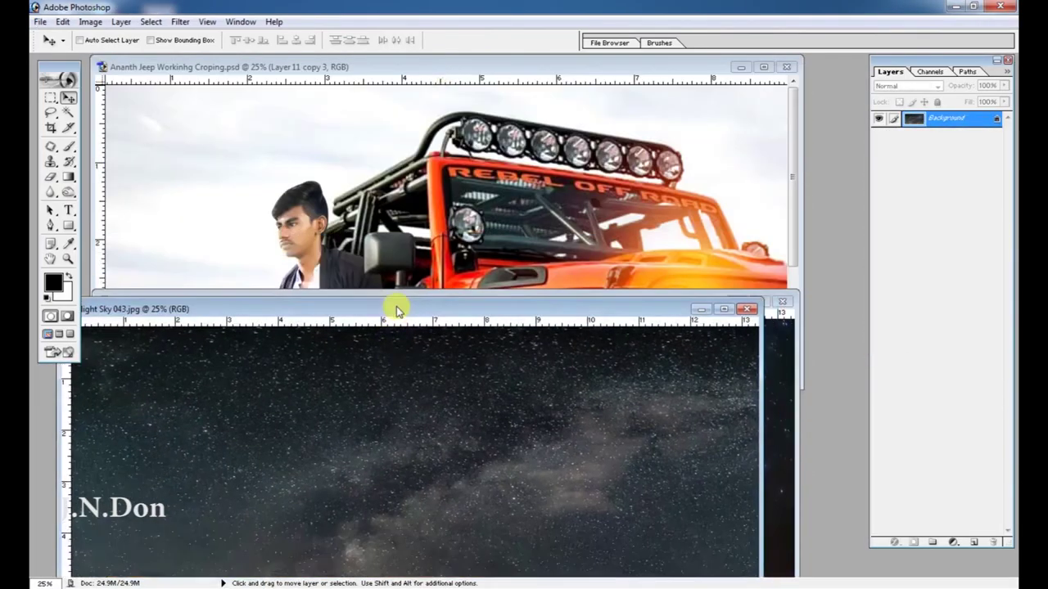
- Copy the night sky into the jeep composite and close the separate sky image
drag(449, 103, 479, 130)
key(ctrl+])
click(466, 421)
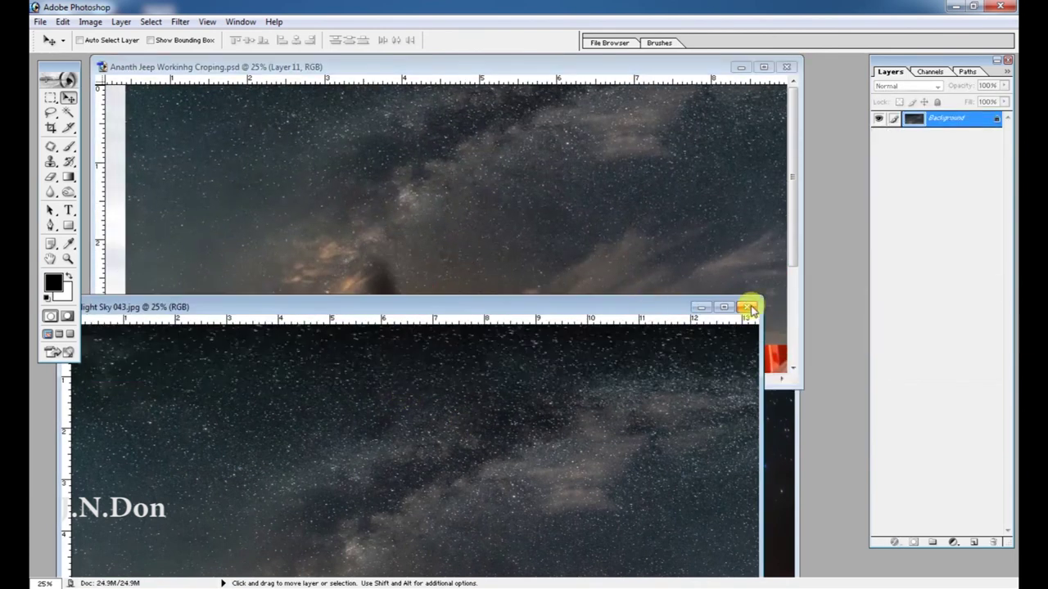
click(748, 303)
double_click(562, 69)
key(ctrl+minus)
- Stretch the sky across the top of the composite and move it below the glow layers
drag(584, 234, 529, 261)
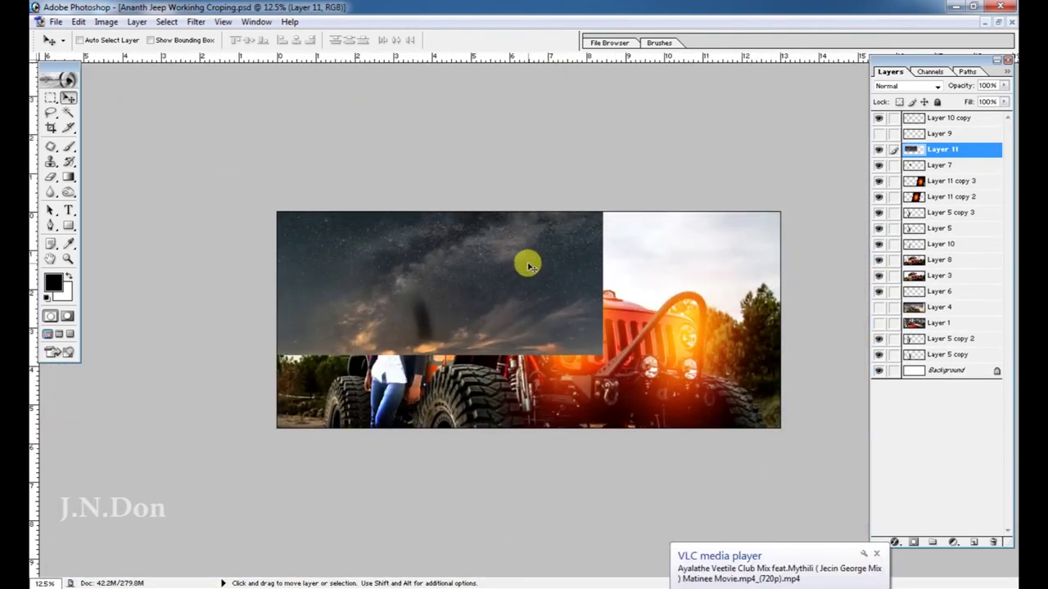
key(ctrl+t)
drag(631, 262, 798, 262)
drag(527, 169, 528, 141)
key(Return)
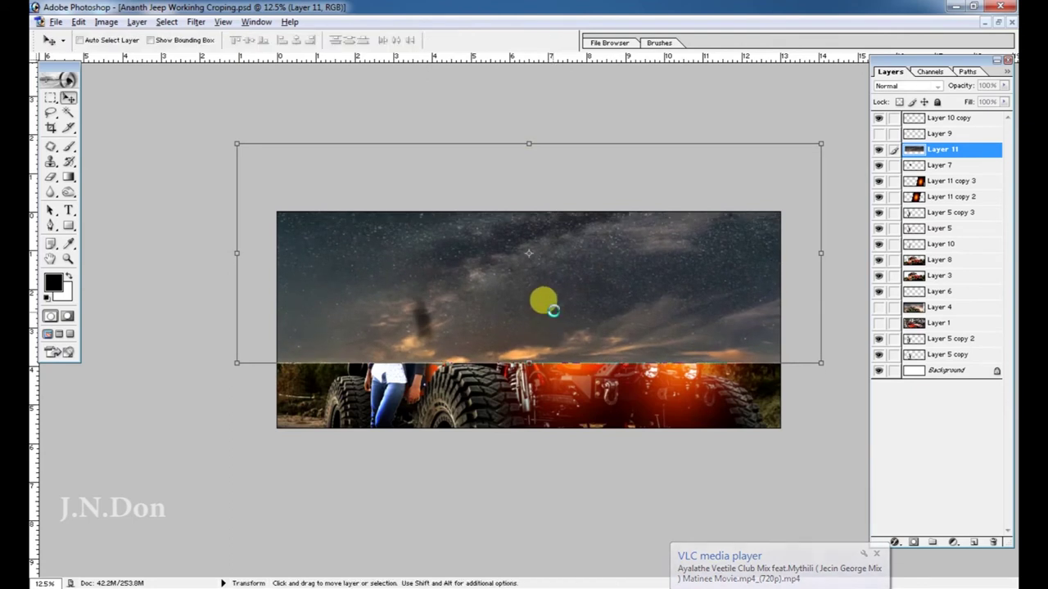
key(ctrl+bracketleft)
key(ctrl+bracketleft)
key(ctrl+bracketleft)
key(ctrl+bracketleft)
key(ctrl+bracketleft)
key(ctrl+bracketleft)
key(ctrl+bracketleft)
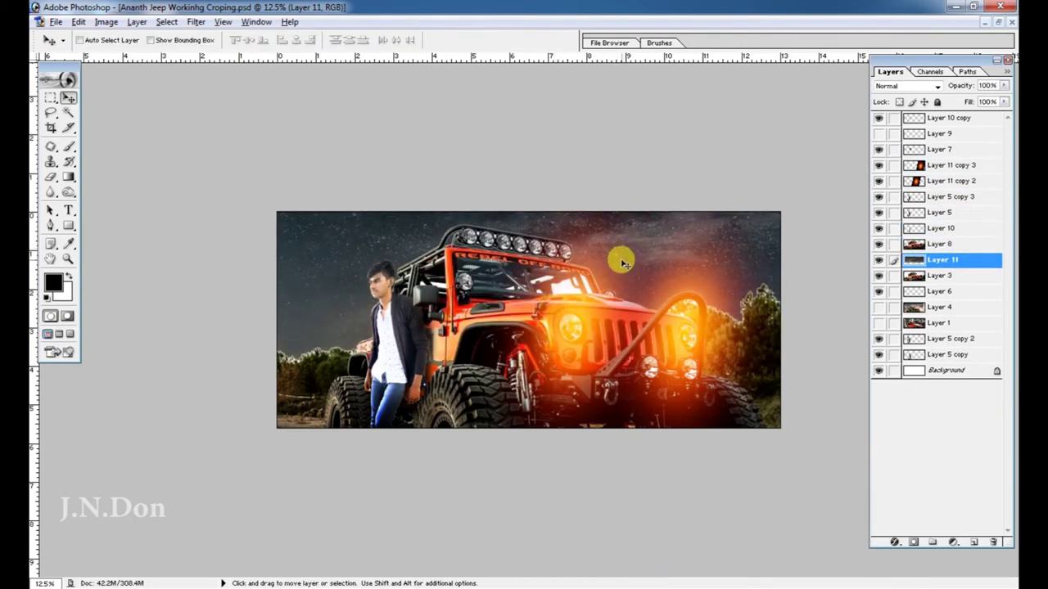
key(ctrl+0)
key(ctrl+l)
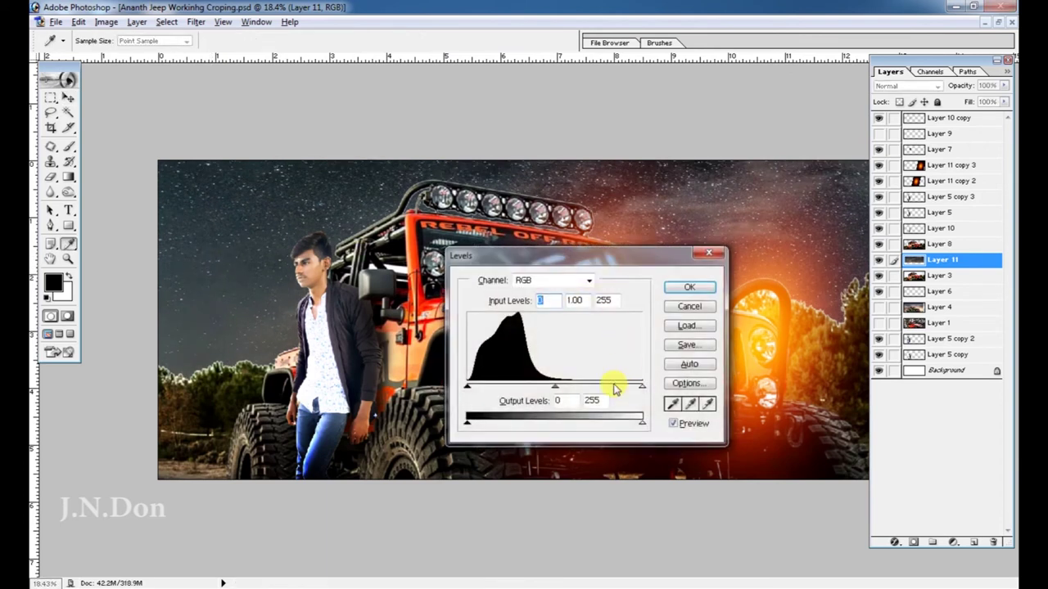
- Brighten the sky with Levels and apply a Gaussian Blur of about radius 21
drag(610, 392, 584, 388)
click(689, 287)
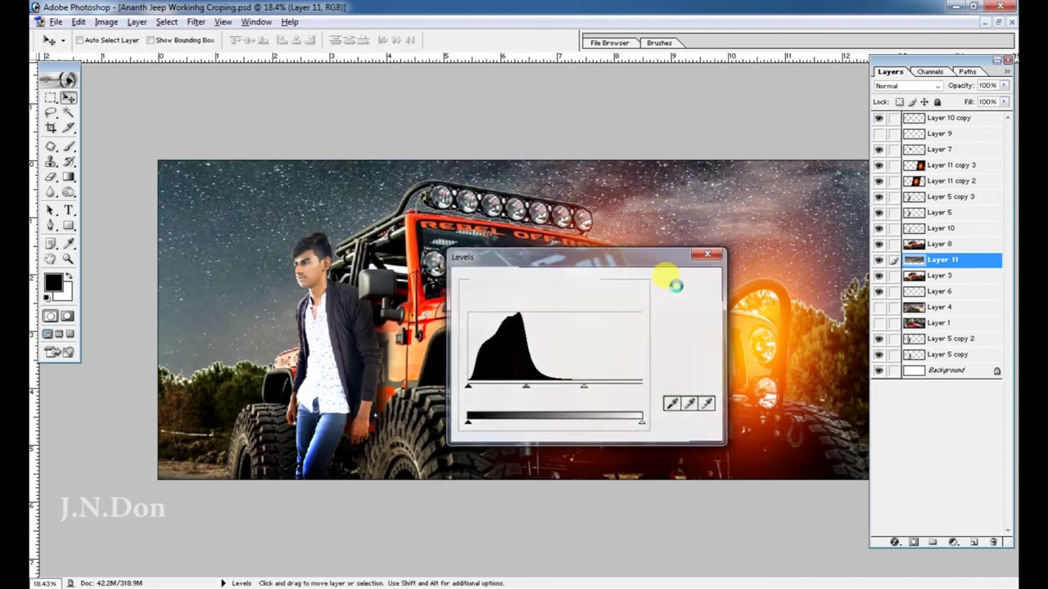
click(196, 22)
click(416, 155)
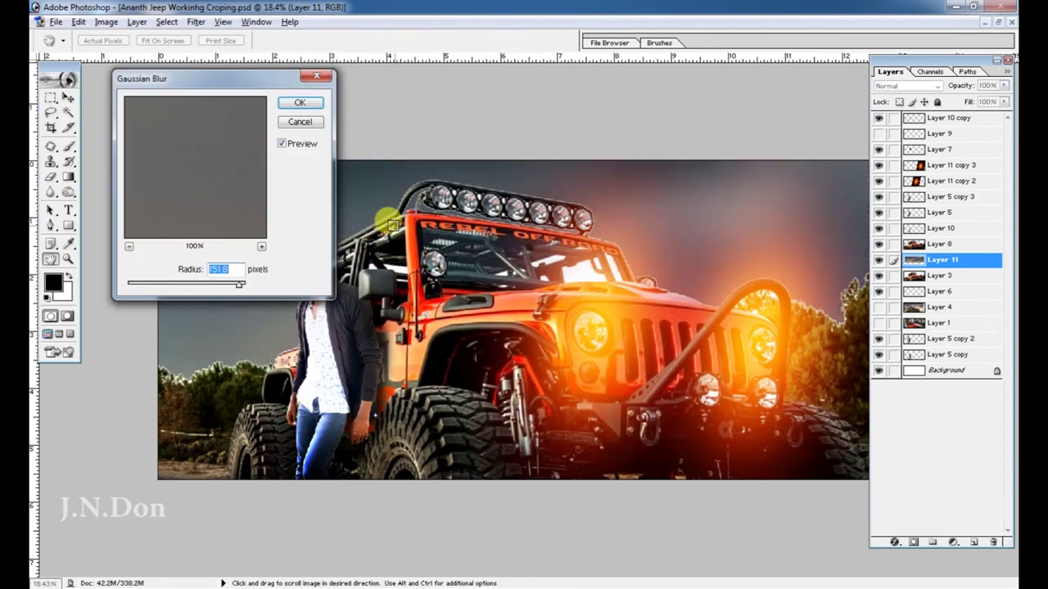
drag(231, 82, 385, 355)
drag(392, 557, 347, 559)
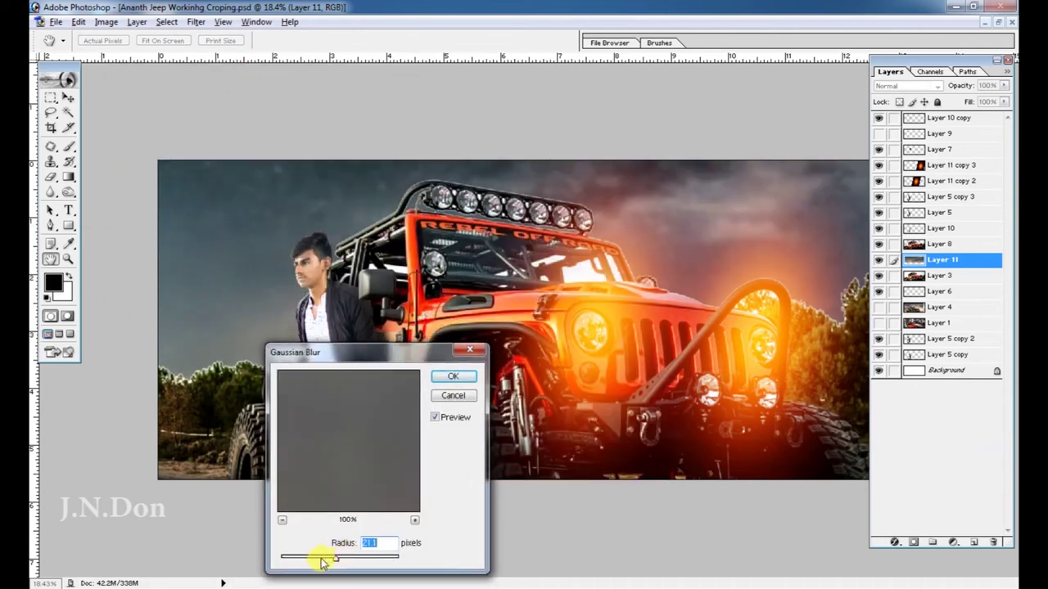
click(449, 380)
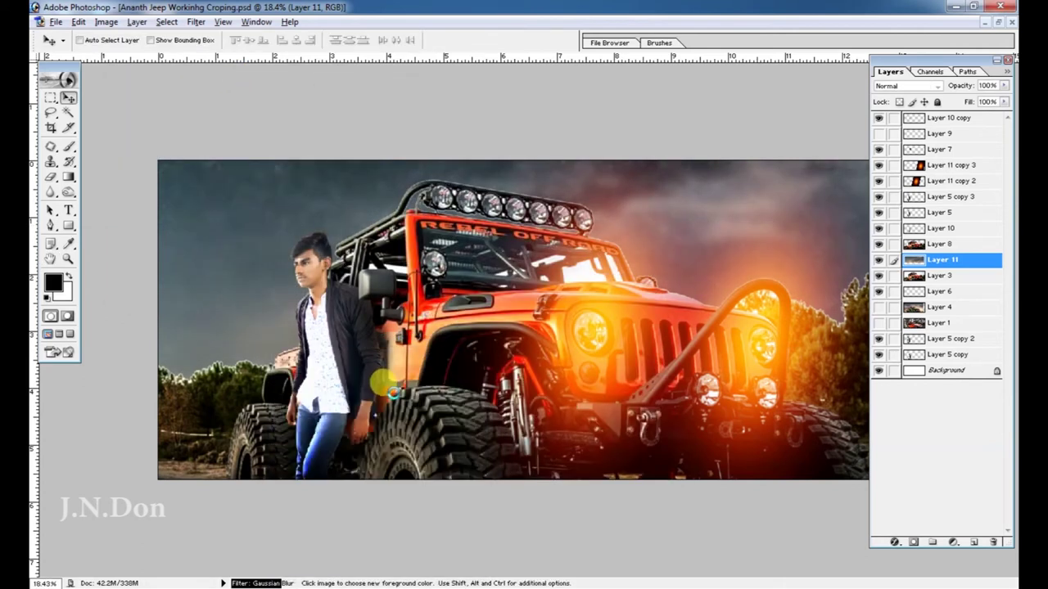
- Set Hue/Saturation on the sky to hue −45 and saturation +58
key(ctrl+u)
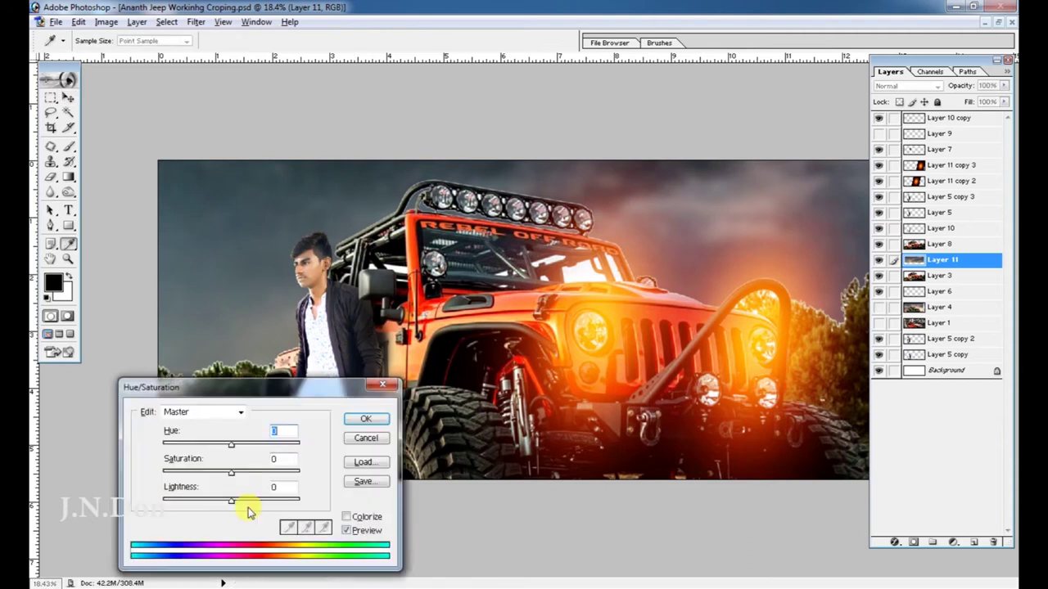
drag(231, 444, 243, 449)
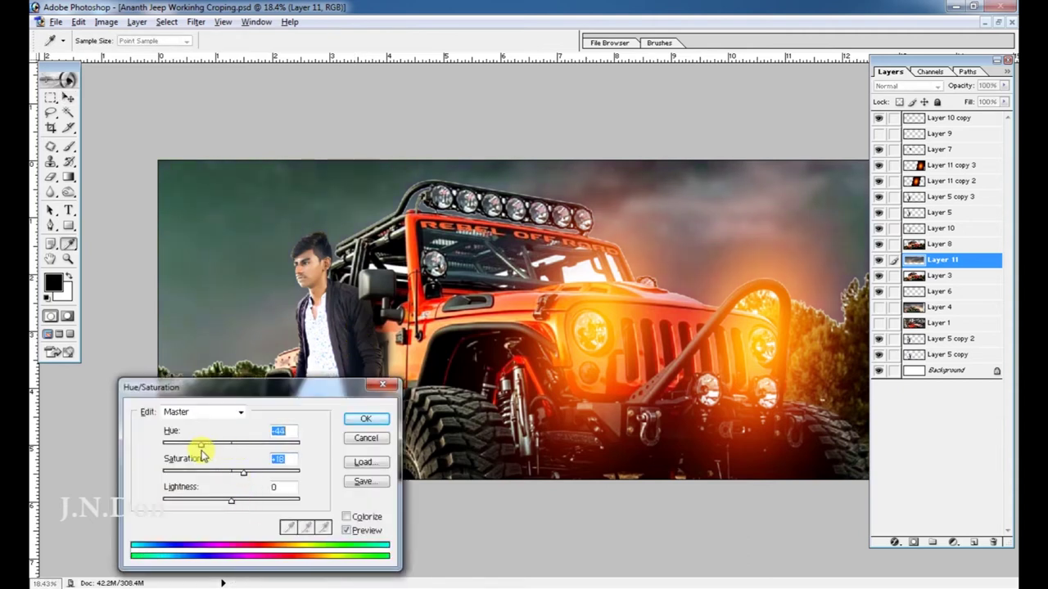
drag(246, 475, 274, 480)
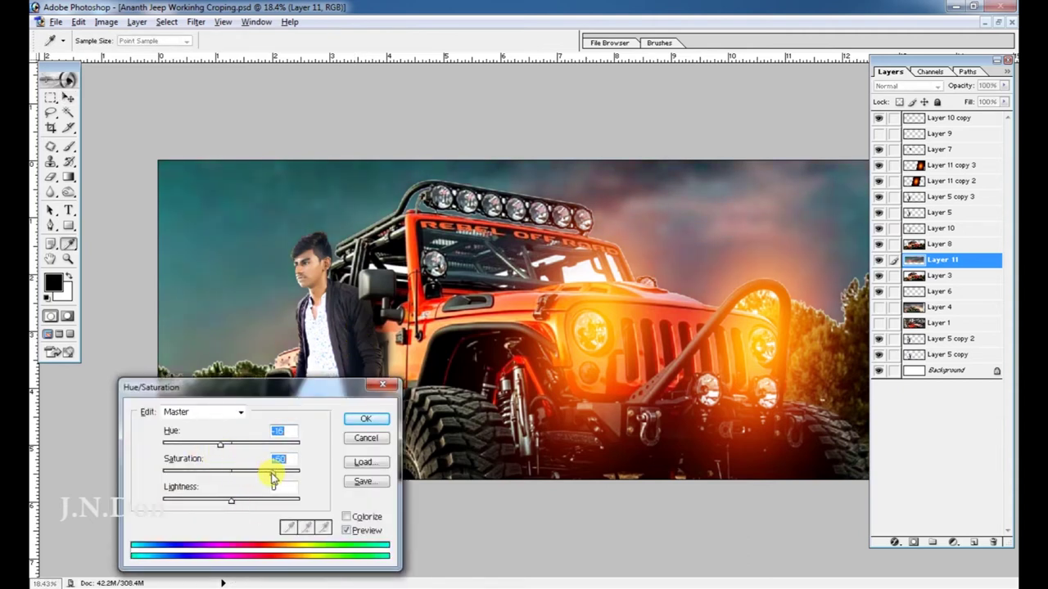
click(360, 419)
key(v)
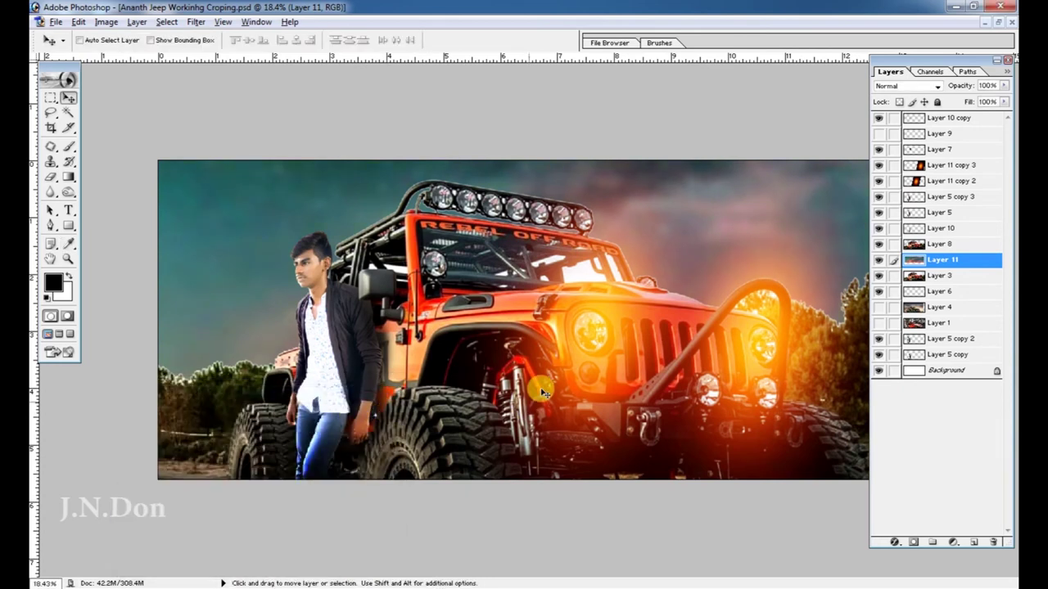
- Add a layer mask to Layer 3 and try darkening around the small background jeep, then undo
click(949, 278)
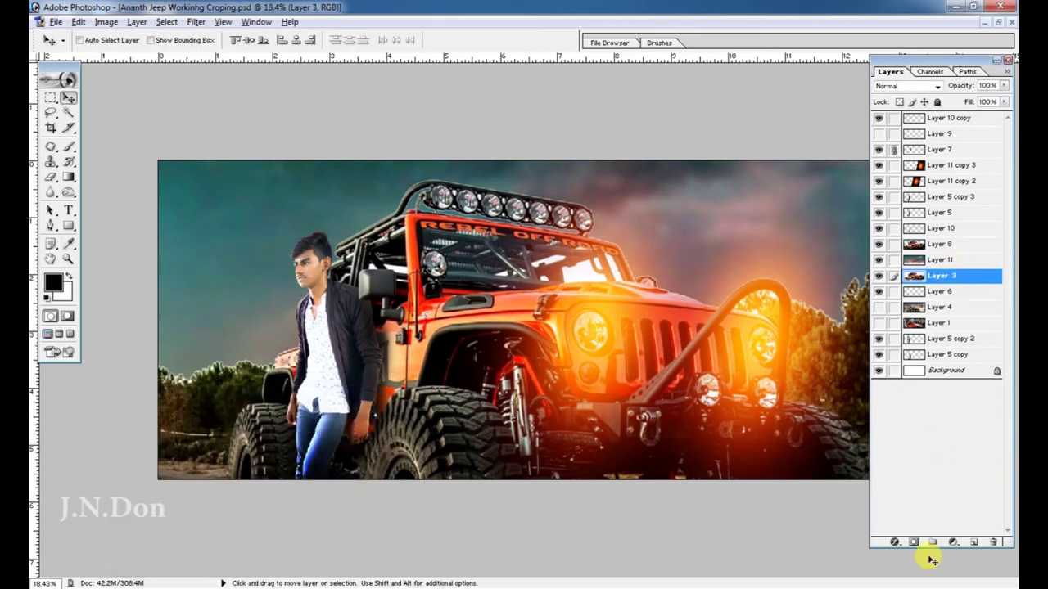
click(913, 543)
key(b)
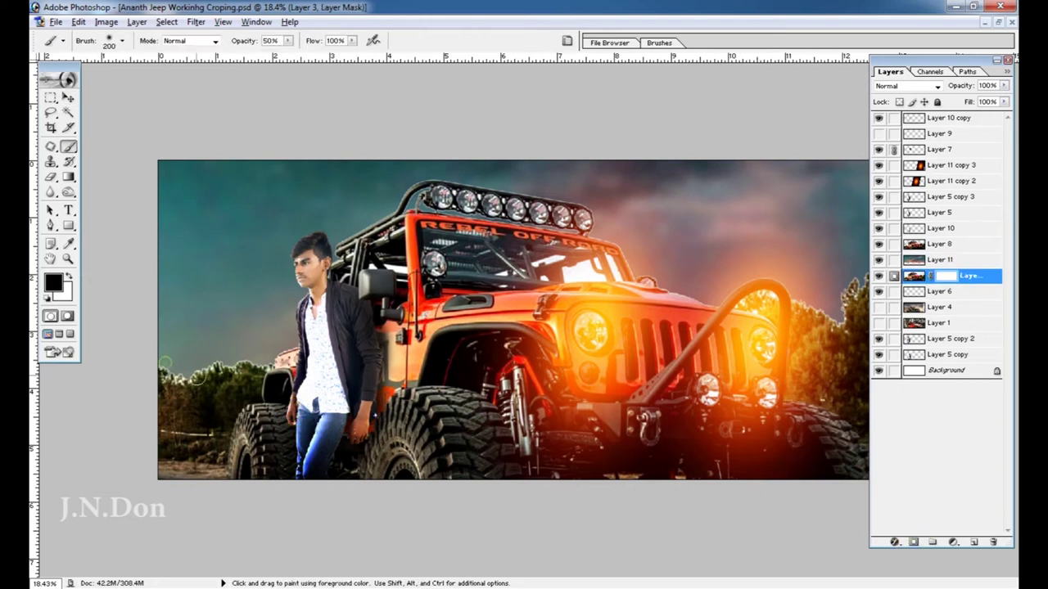
click(931, 261)
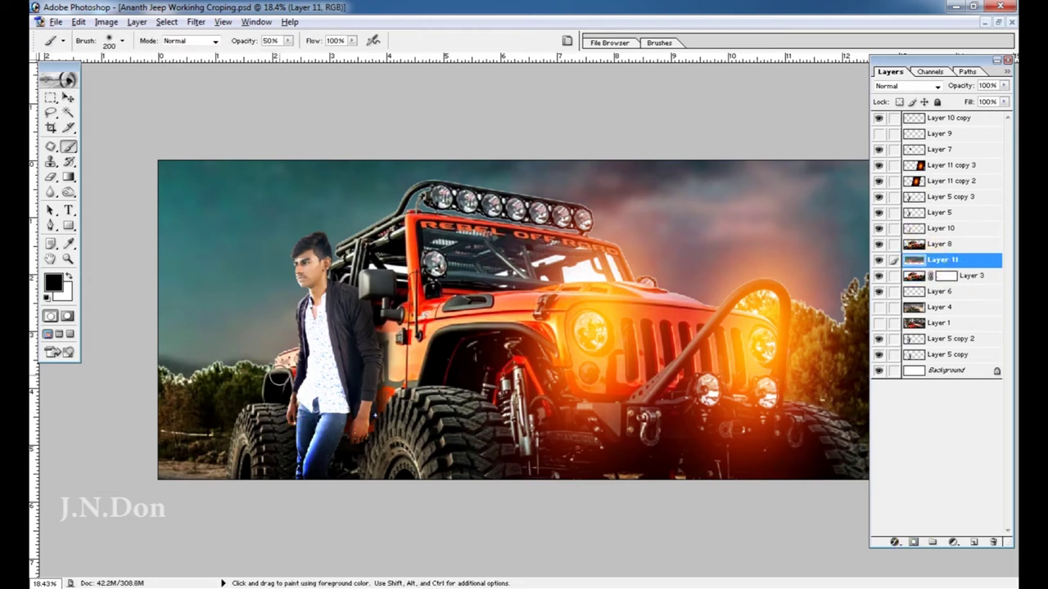
drag(278, 378, 238, 373)
click(971, 246)
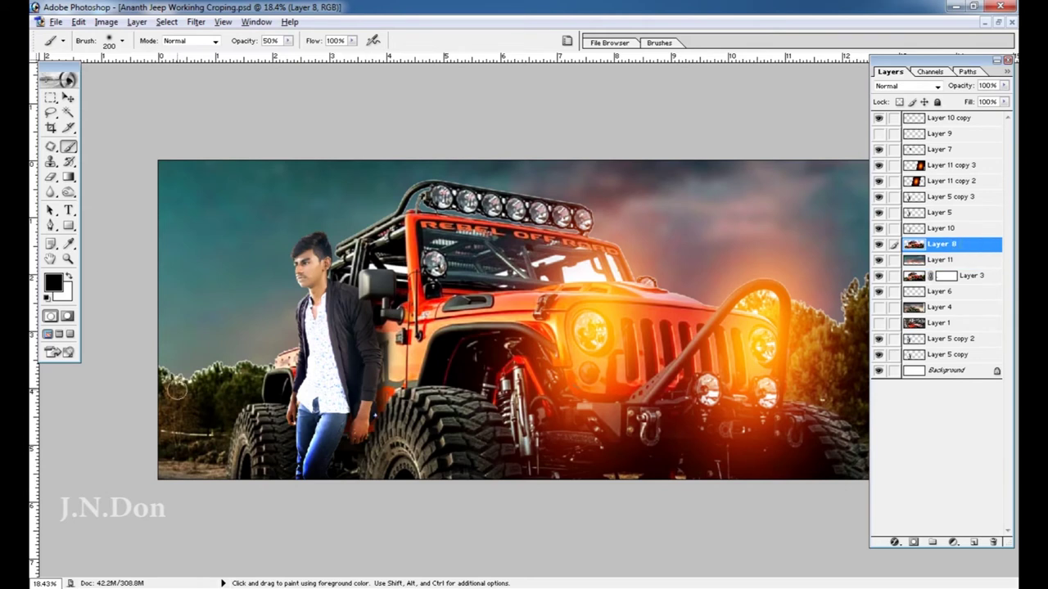
key(ctrl+z)
- Add layer masks to Layer 8 and Layer 11, then restore the window to reveal Night Sky 045
click(913, 542)
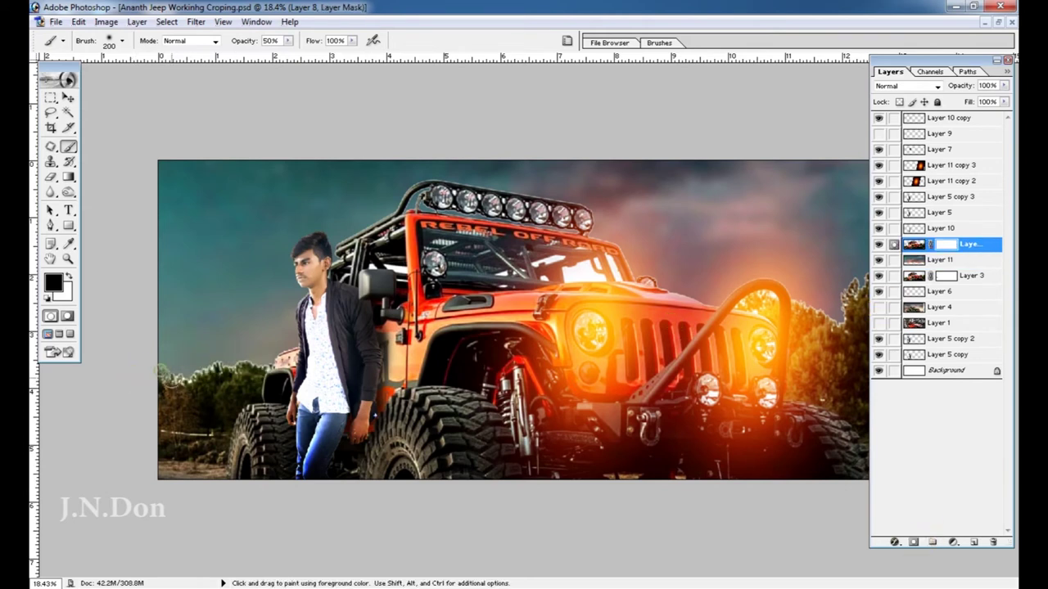
click(964, 264)
click(913, 542)
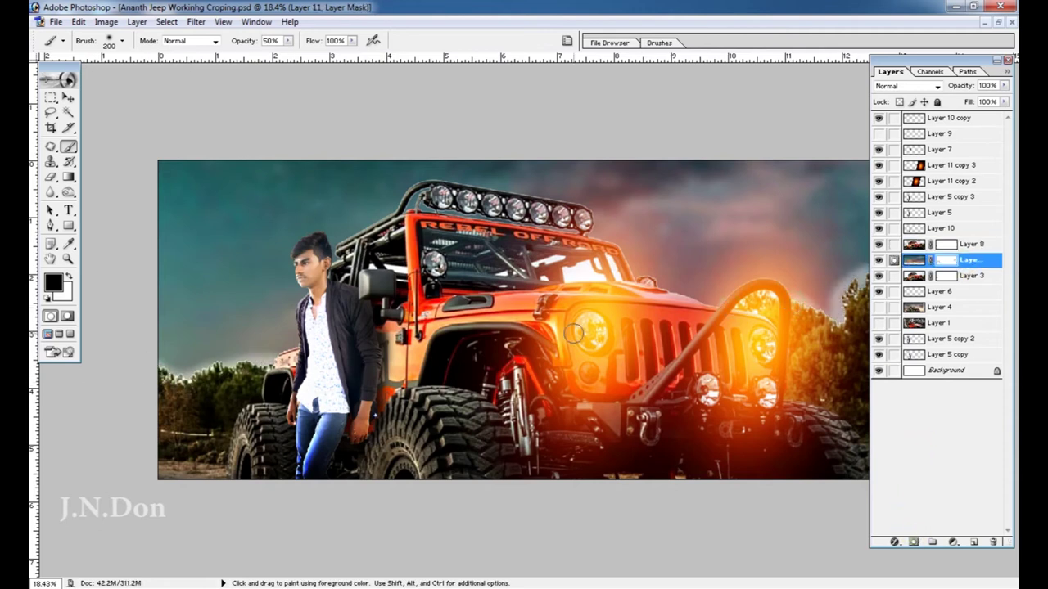
key(v)
right_click(254, 284)
click(274, 309)
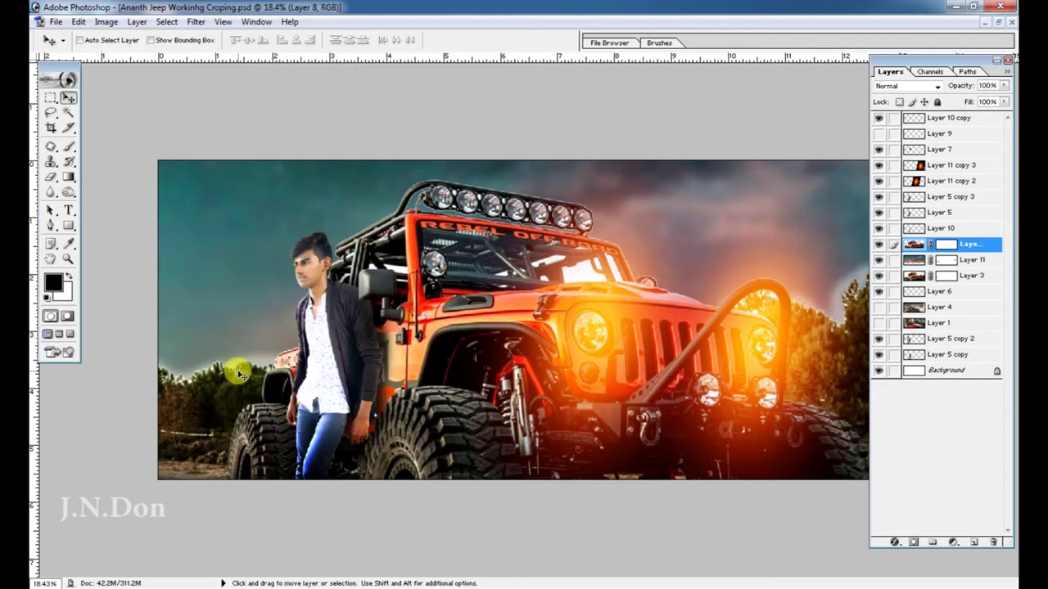
ctrl+click(337, 404)
click(997, 24)
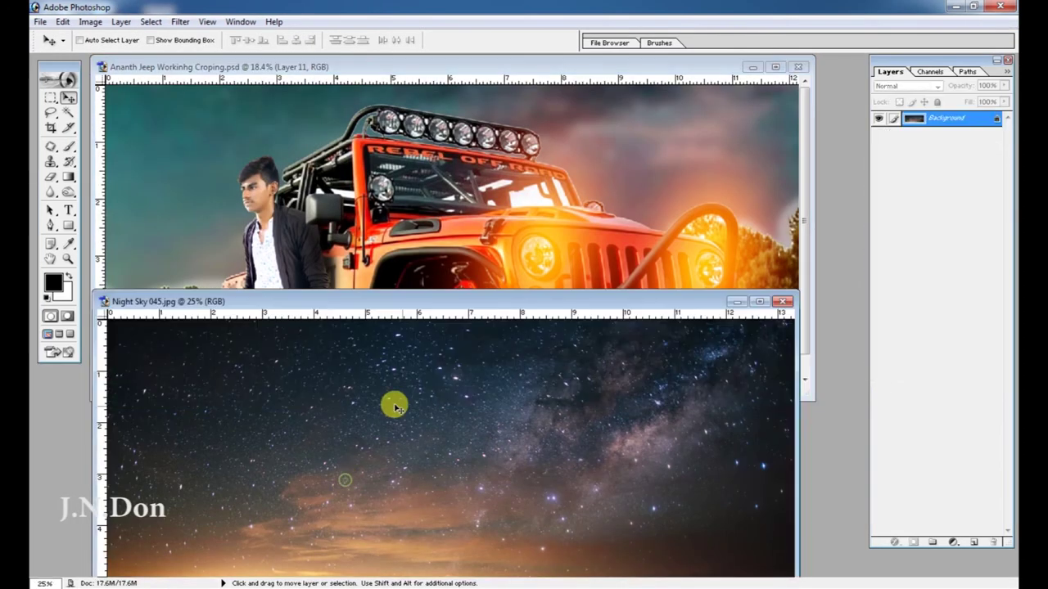
- Close Night Sky, stretch Layer 12 down over the horizon, and Gaussian-blur it
click(783, 302)
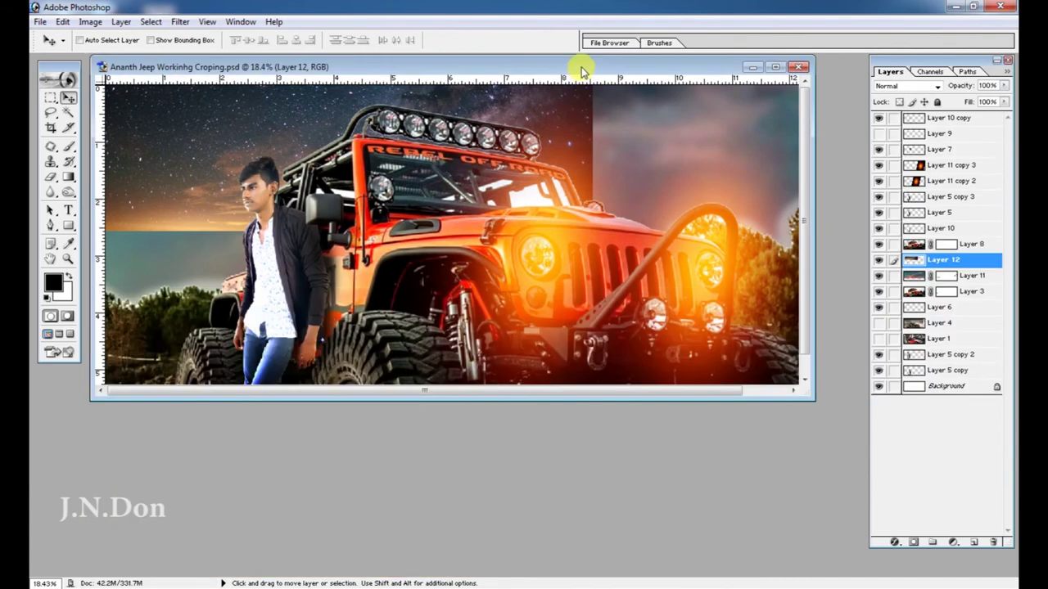
click(775, 66)
drag(362, 203, 374, 222)
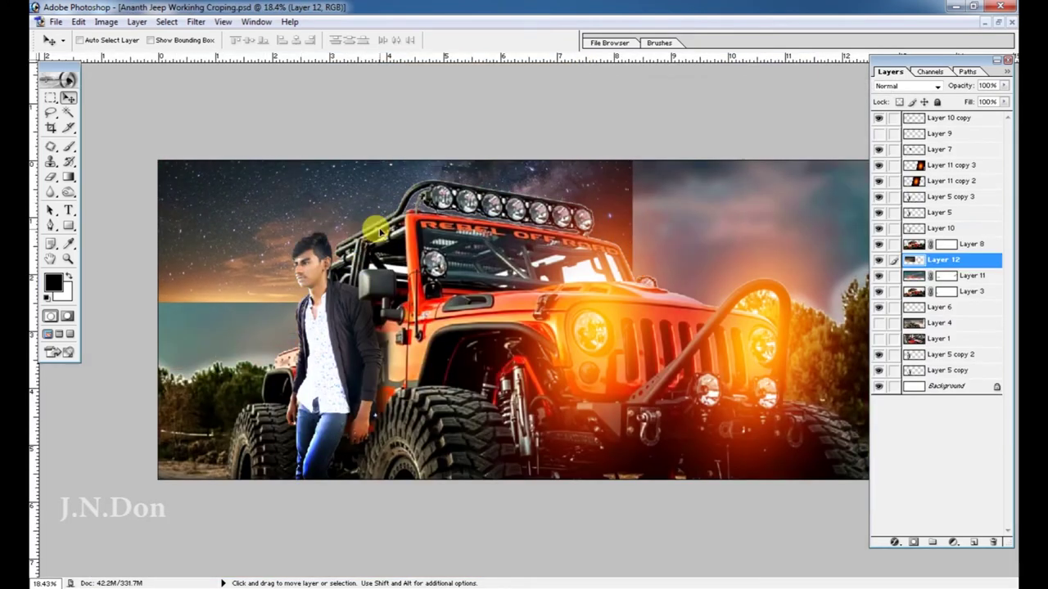
key(ctrl+t)
drag(377, 302, 350, 365)
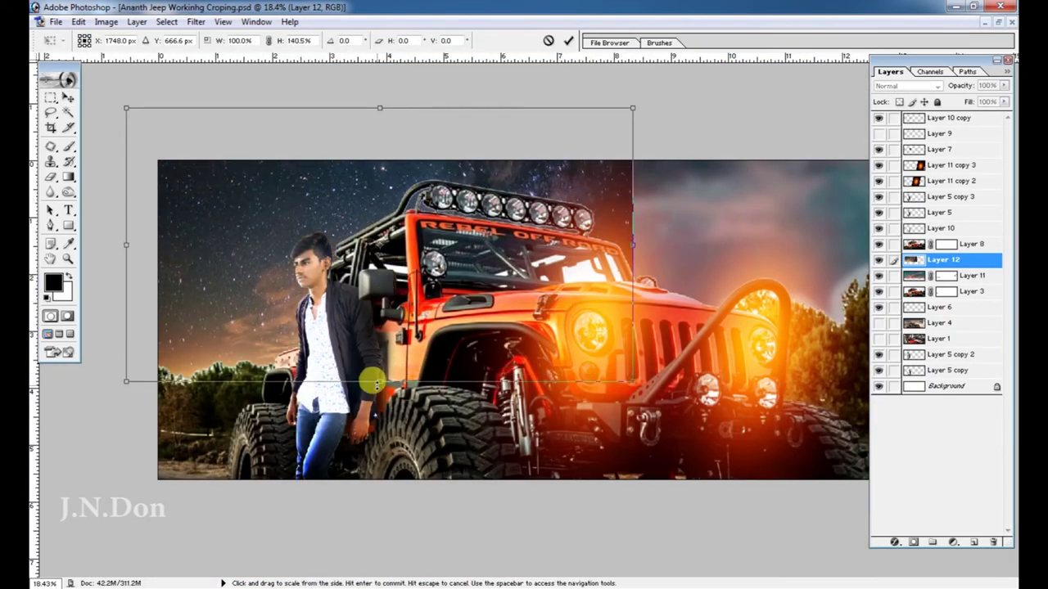
key(Return)
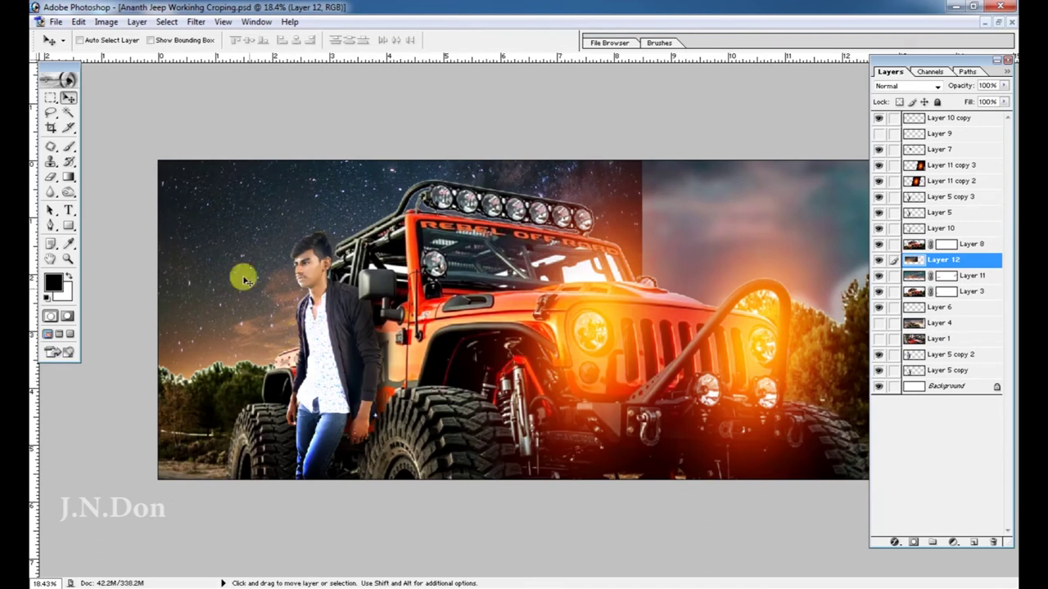
click(196, 22)
click(409, 154)
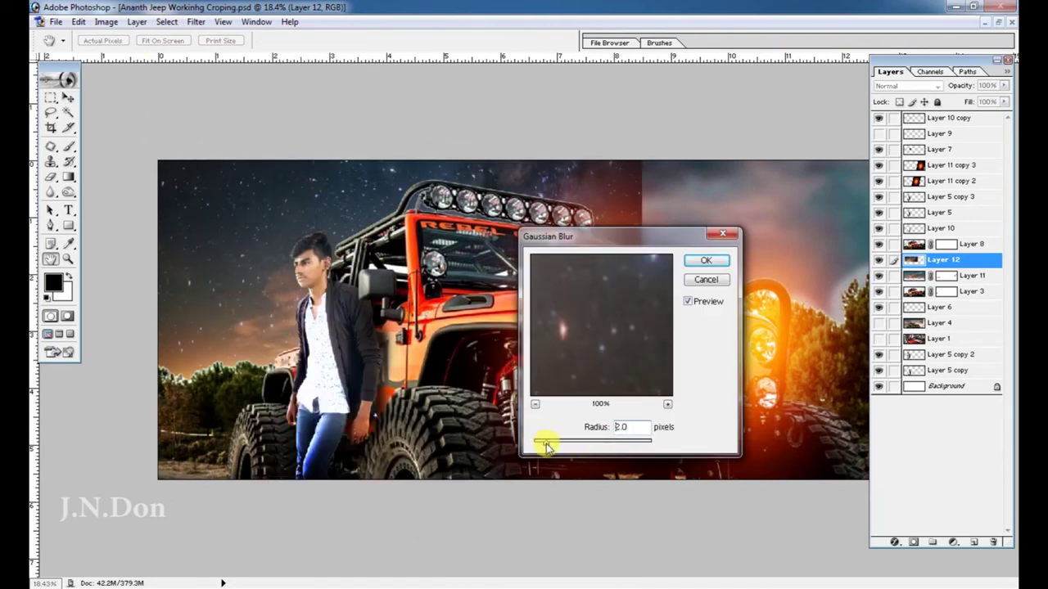
click(706, 261)
- Duplicate the starry sky, flip the copy horizontally, and move it over the right side
key(v)
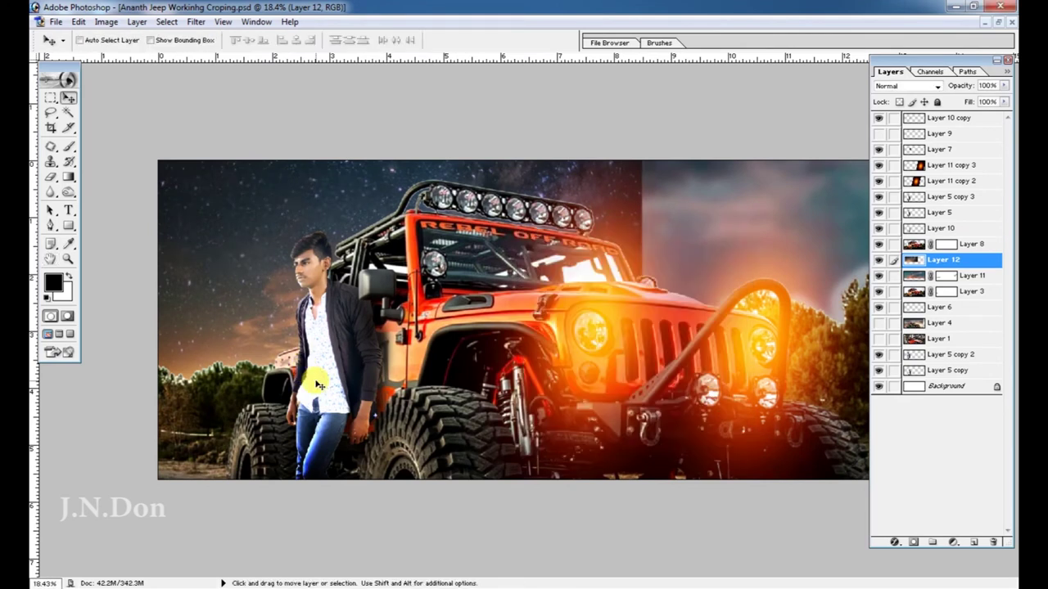
drag(230, 307, 272, 311)
key(ctrl+t)
right_click(275, 301)
click(339, 467)
key(Return)
mouse_move(339, 467)
mouse_down()
mouse_move(491, 336)
mouse_move(505, 339)
mouse_up()
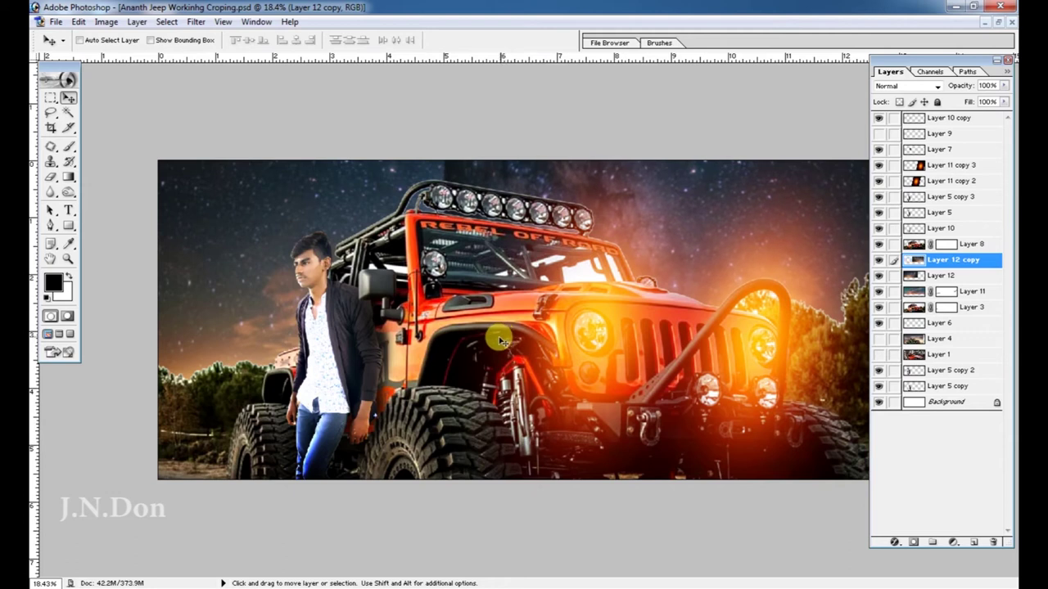
- Merge Layer 12 into Layer 12 copy and pull the merged sky lower behind the jeep
key(e)
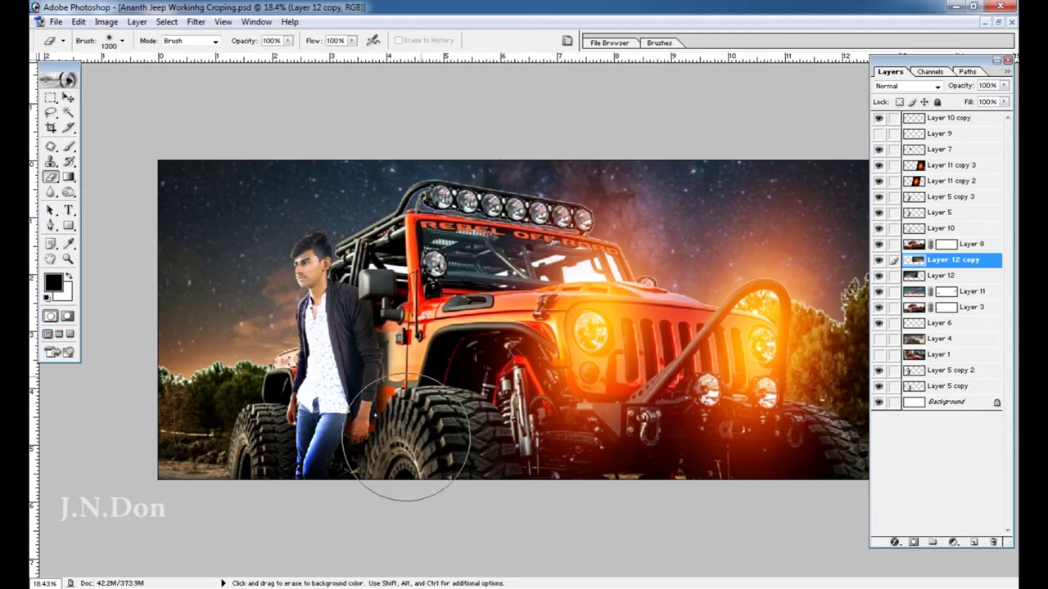
key(v)
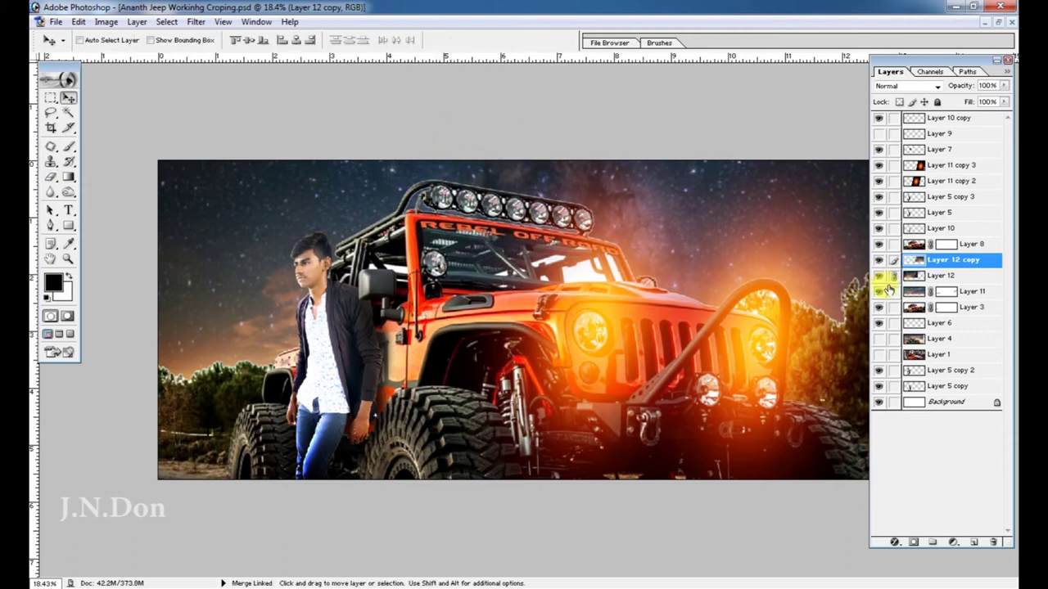
key(ctrl+e)
drag(301, 197, 313, 182)
key(ctrl+t)
drag(409, 317, 428, 337)
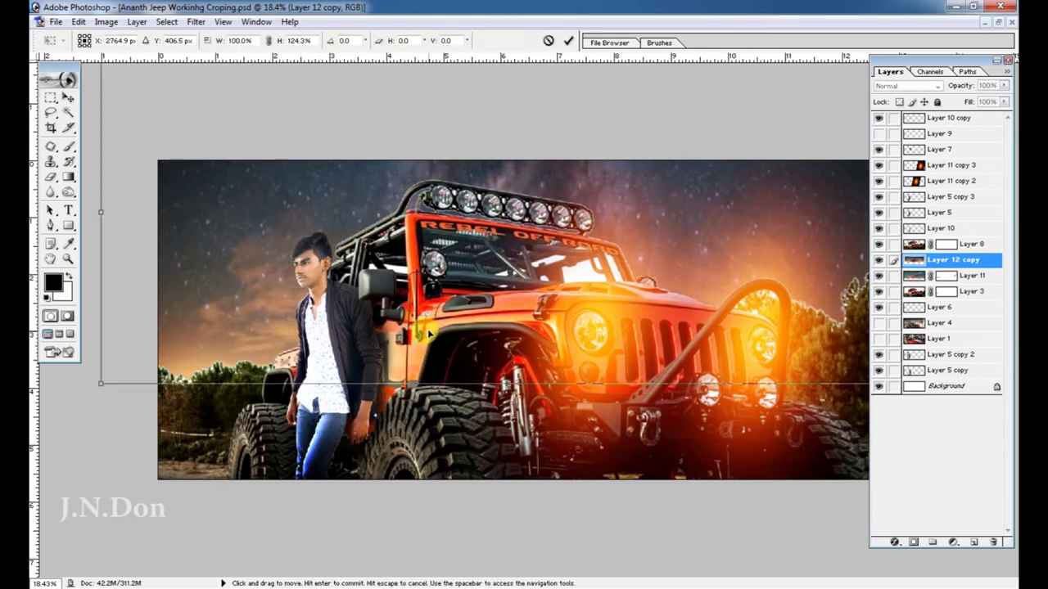
key(Return)
key(ctrl+plus)
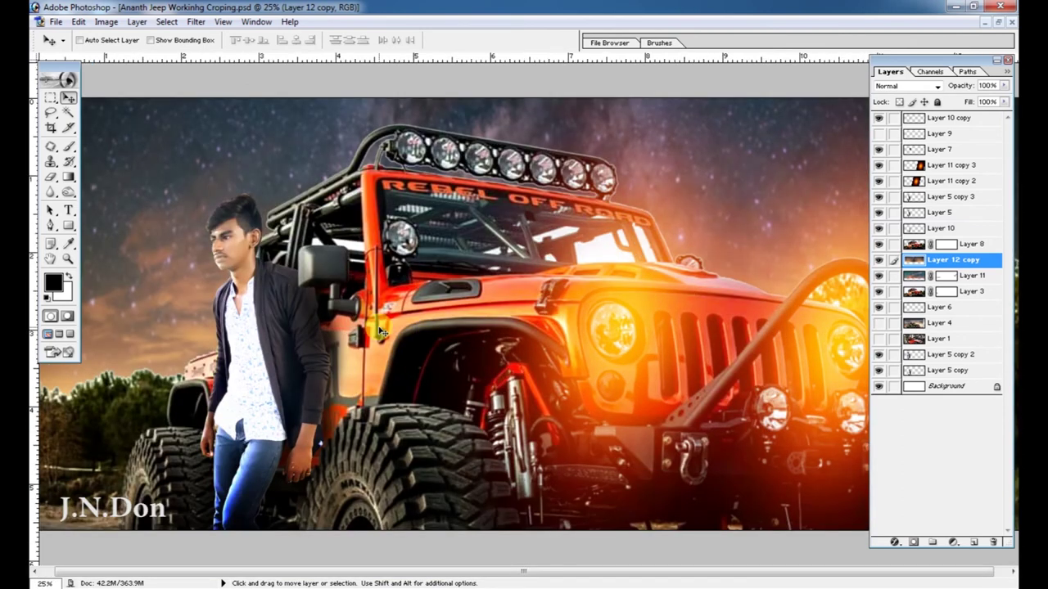
- Tweak the sky's Hue/Saturation (hue +1, saturation, lightness), then add a new empty layer
key(ctrl+u)
drag(276, 446, 236, 449)
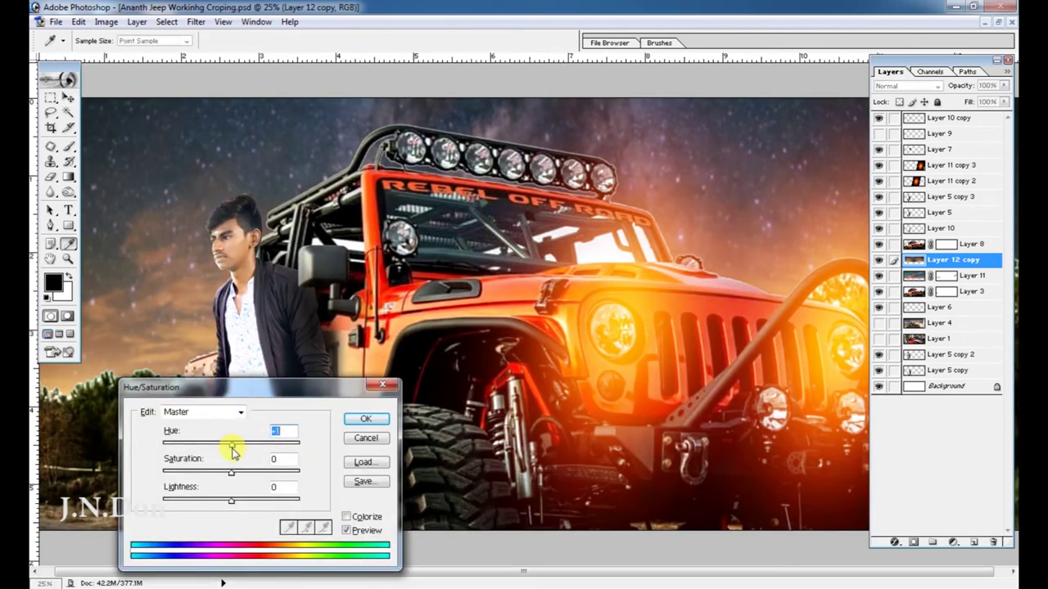
drag(226, 507, 231, 509)
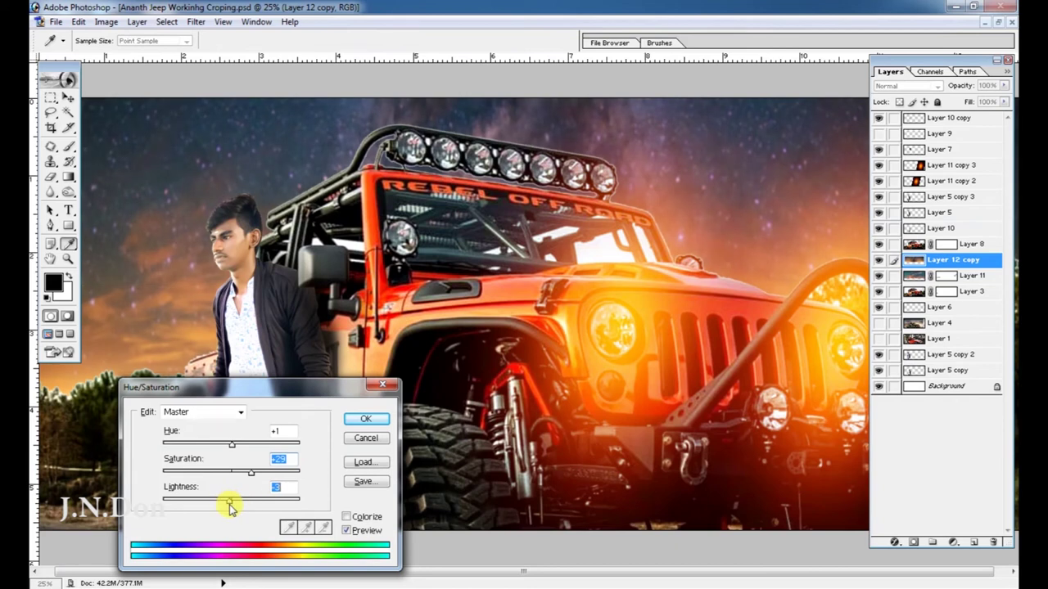
click(360, 421)
key(ctrl+minus)
key(v)
key(ctrl+shift+n)
key(Return)
- Brush darker tones over the starry sky and the trees on both sides
key(b)
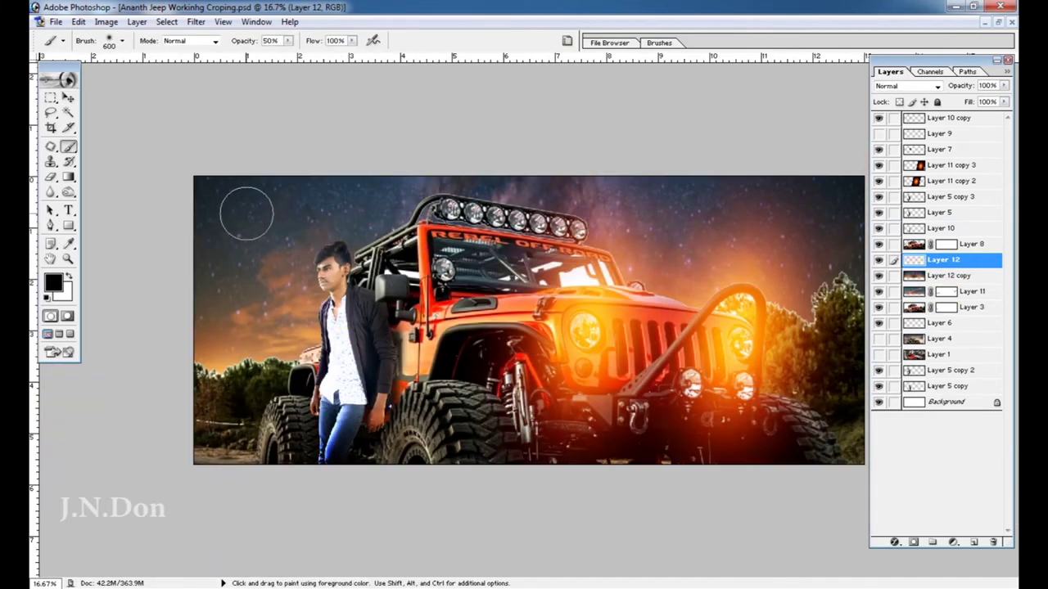
mouse_move(195, 178)
mouse_down()
mouse_move(807, 175)
mouse_move(175, 234)
mouse_up()
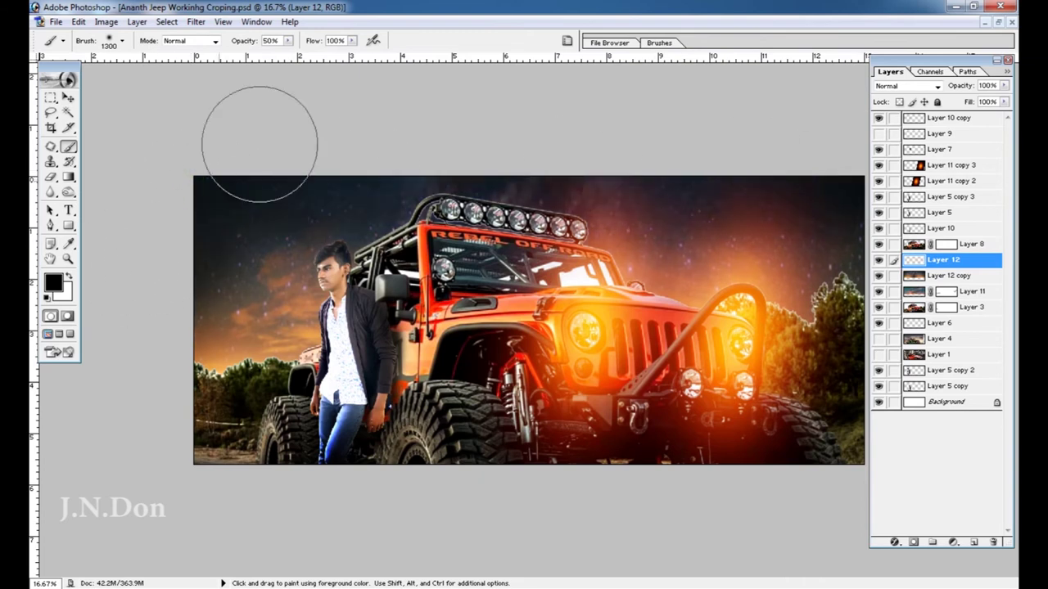
drag(671, 175, 825, 462)
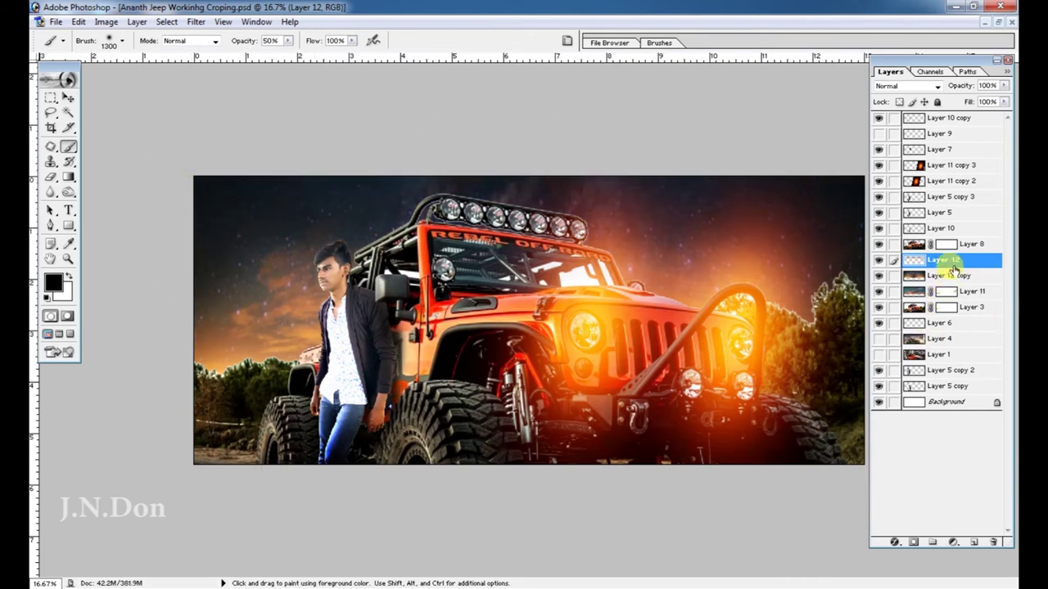
key(alt+bracketright)
drag(275, 419, 211, 393)
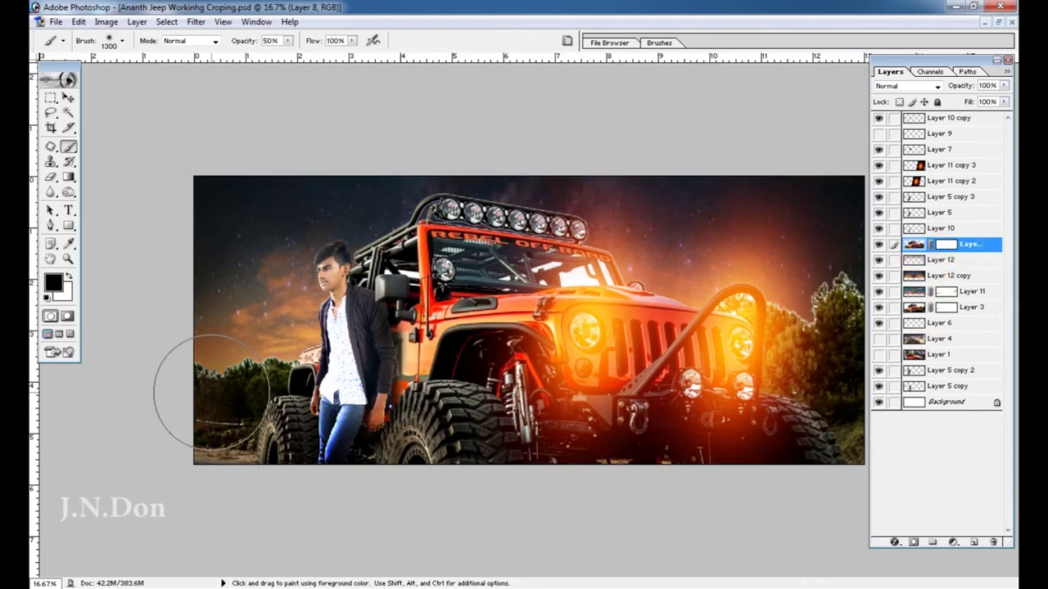
drag(823, 301, 741, 323)
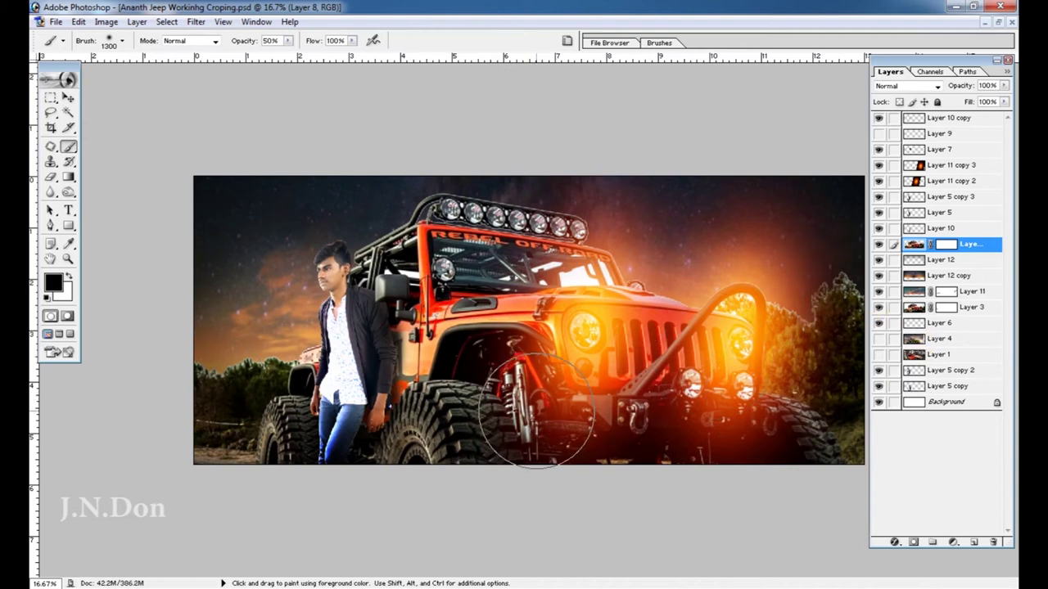
- Return the jeep Layer 8 to Normal blending and set Layer 12 to Hard Light
key(v)
key(shift+alt+c)
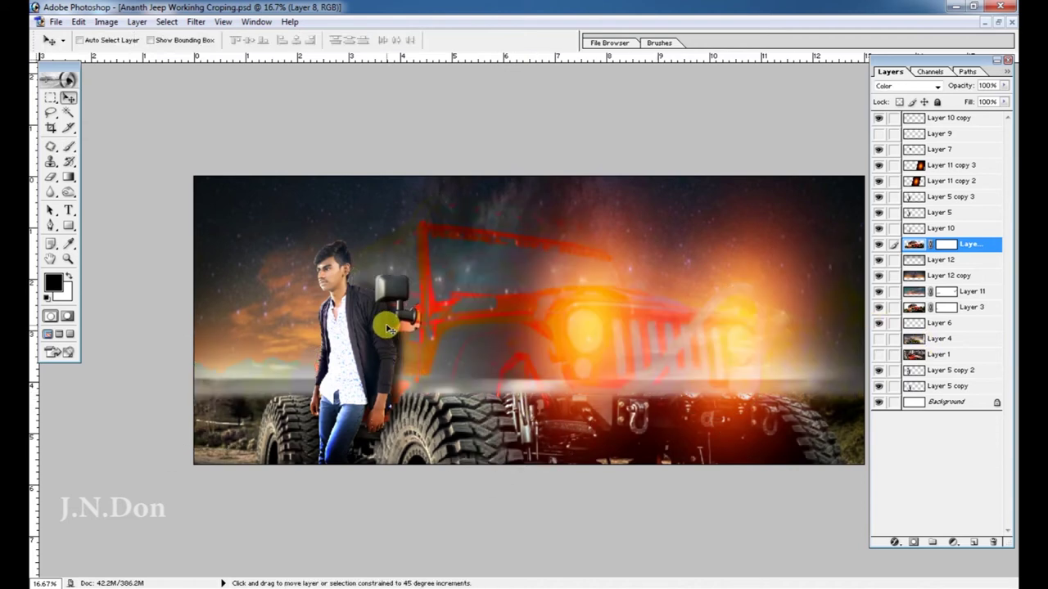
key(shift+alt+n)
right_click(216, 183)
click(242, 204)
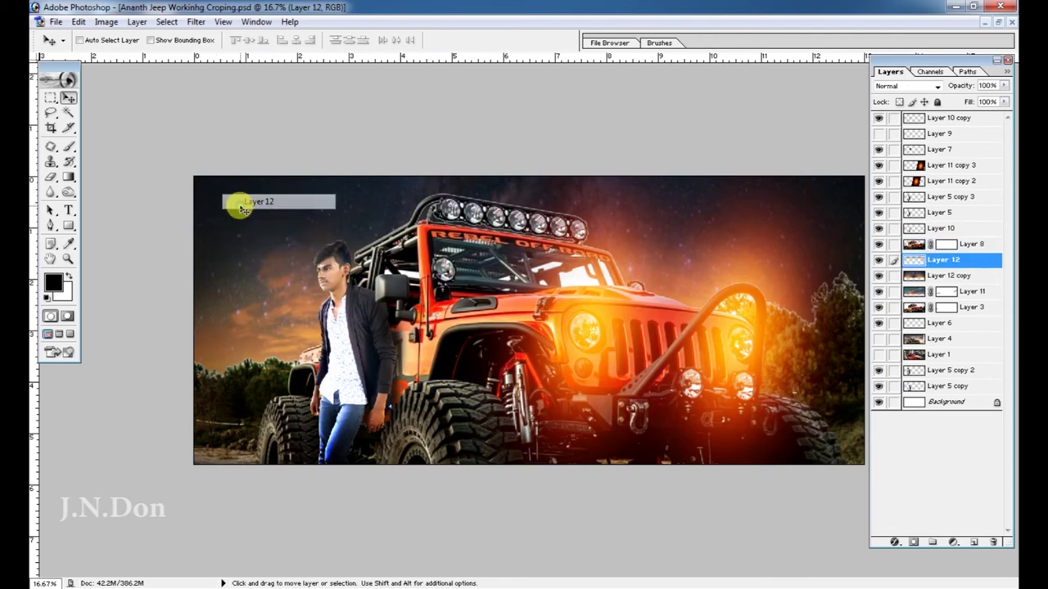
key(shift+alt+c)
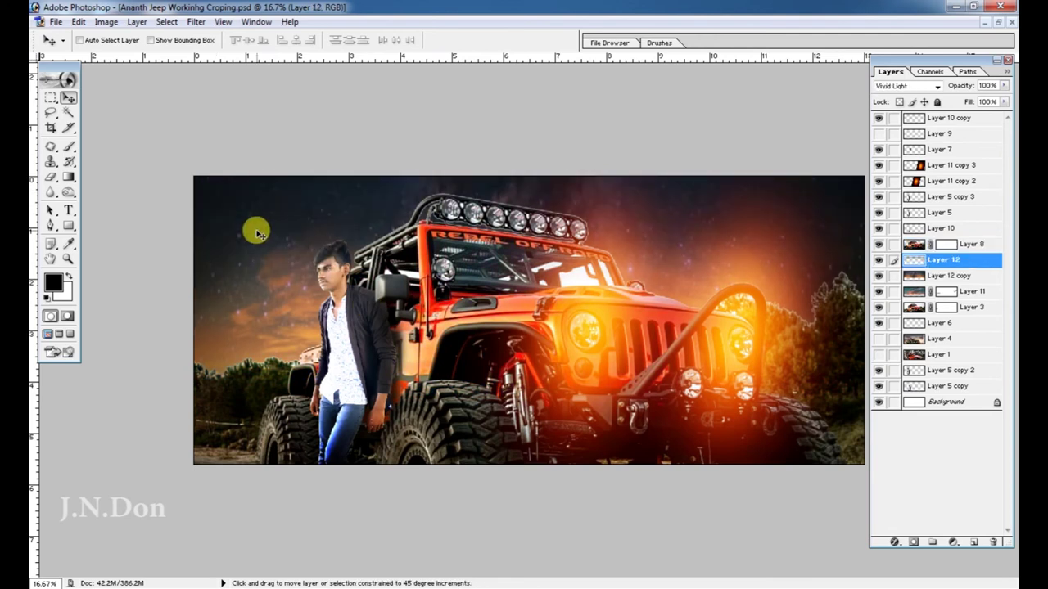
key(shift+alt+h)
key(ctrl+plus)
- Pick the Layer 11 copy 2 glow and drag a copy toward the man
right_click(553, 345)
click(638, 344)
drag(530, 350, 199, 304)
- Move the glow copy down the layer stack
key(alt+l)
key(ctrl+e)
key(ctrl+bracketleft)
key(ctrl+bracketleft)
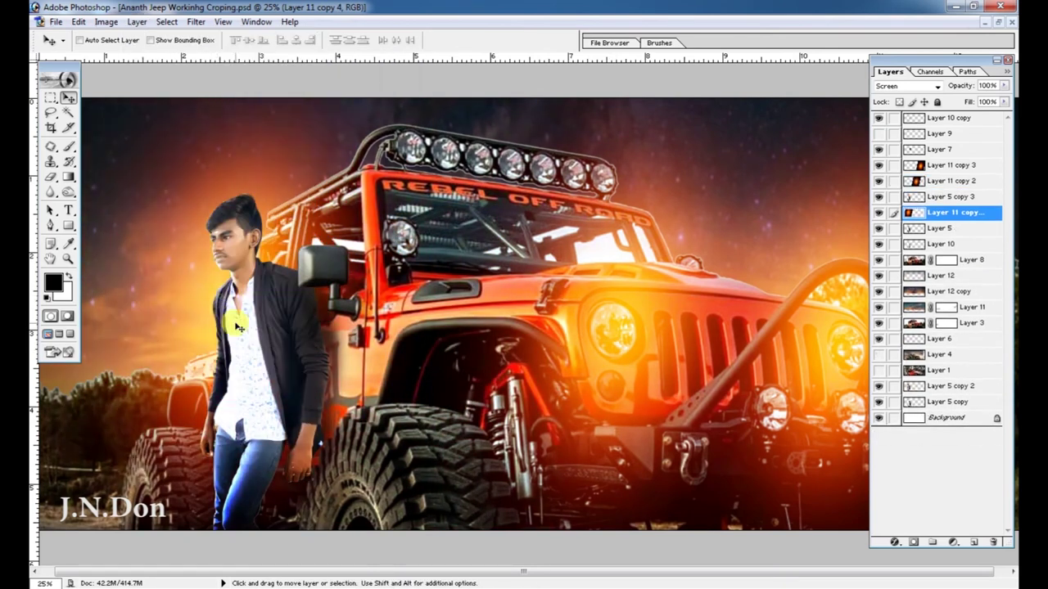
key(ctrl+minus)
- Stretch the glow wider and shorter, then move it below Layer 8
key(ctrl+t)
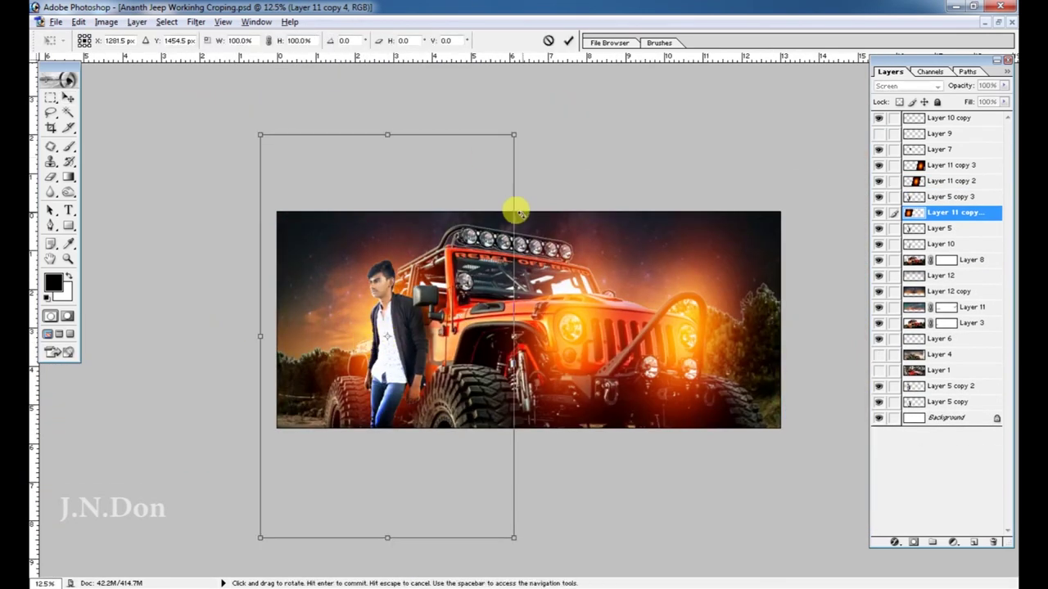
mouse_move(420, 134)
mouse_down()
mouse_move(449, 285)
mouse_move(433, 284)
mouse_up()
key(Return)
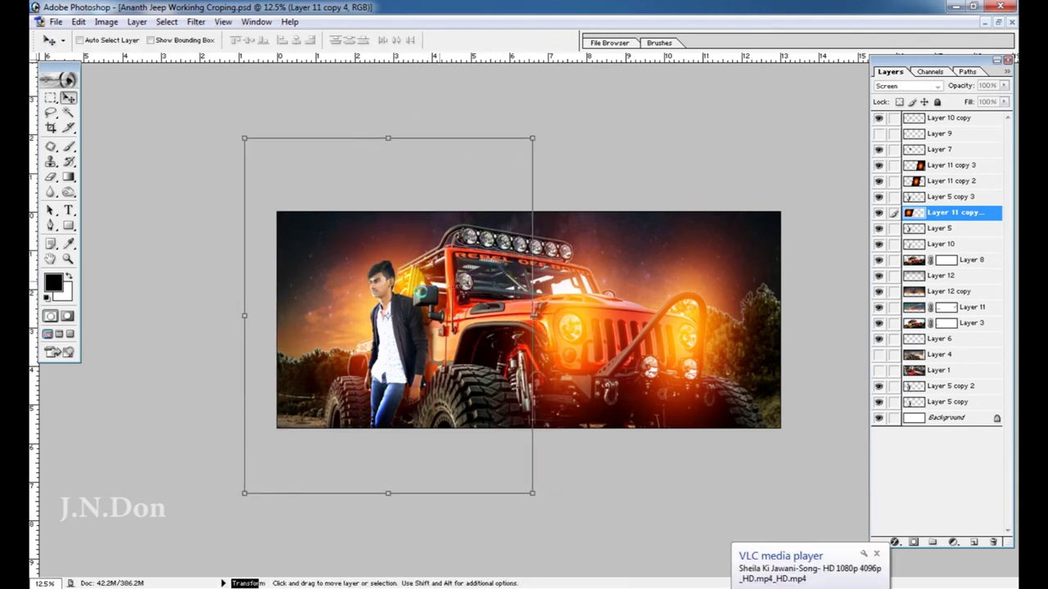
key(ctrl+bracketleft)
key(ctrl+0)
key(ctrl+bracketleft)
key(ctrl+bracketleft)
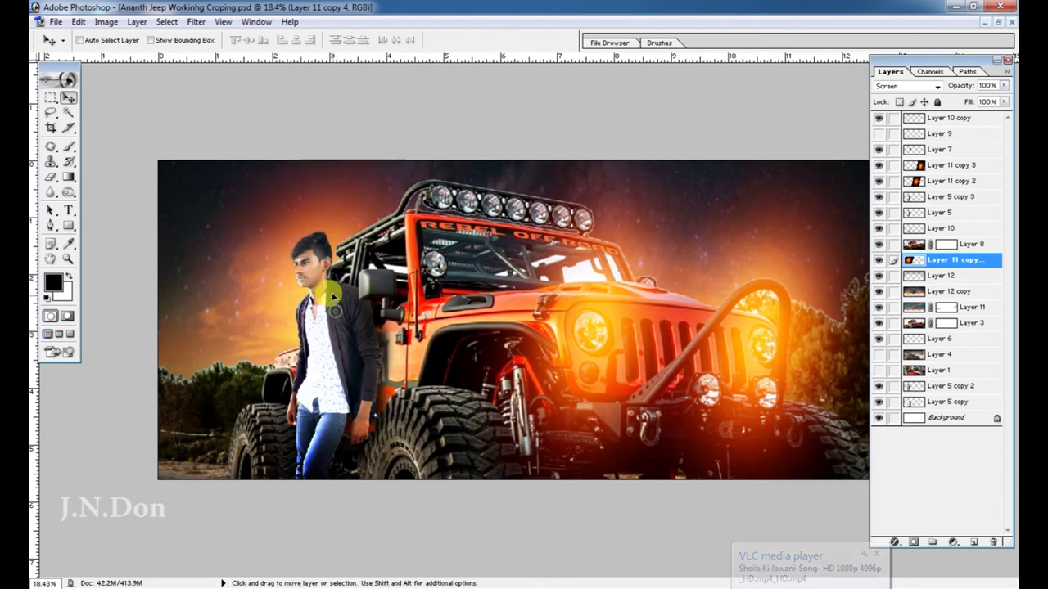
- Save the document and make the jeep Layer 8 active
key(ctrl+s)
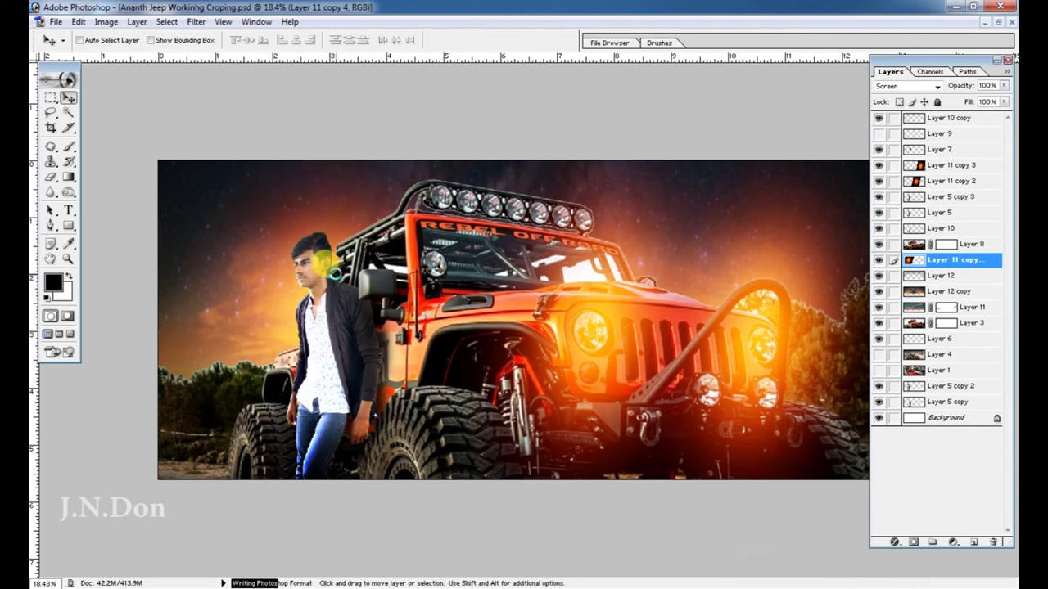
key(ctrl+equal)
key(ctrl+equal)
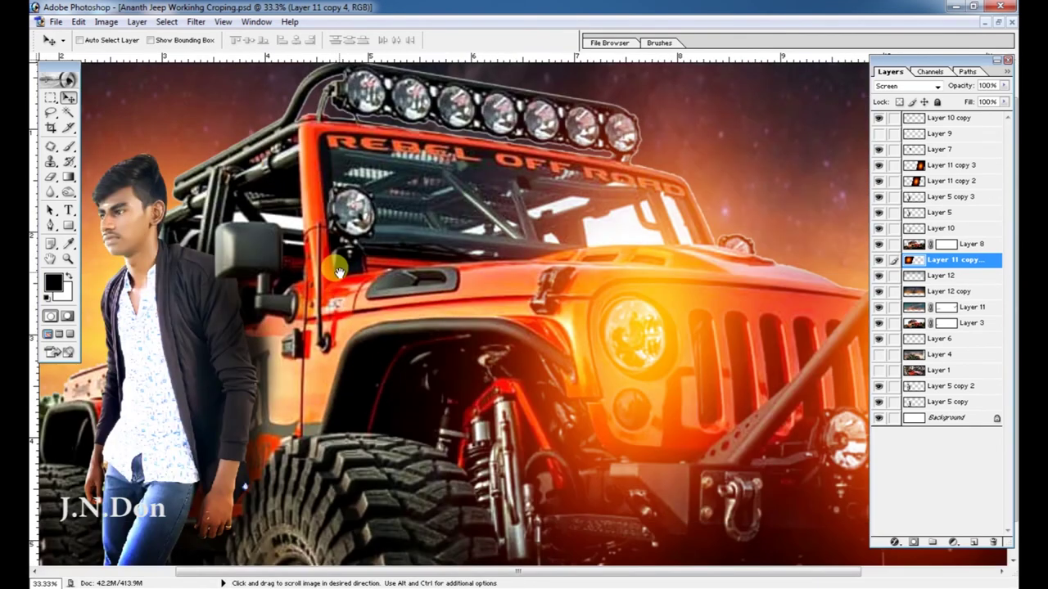
key(alt+bracketright)
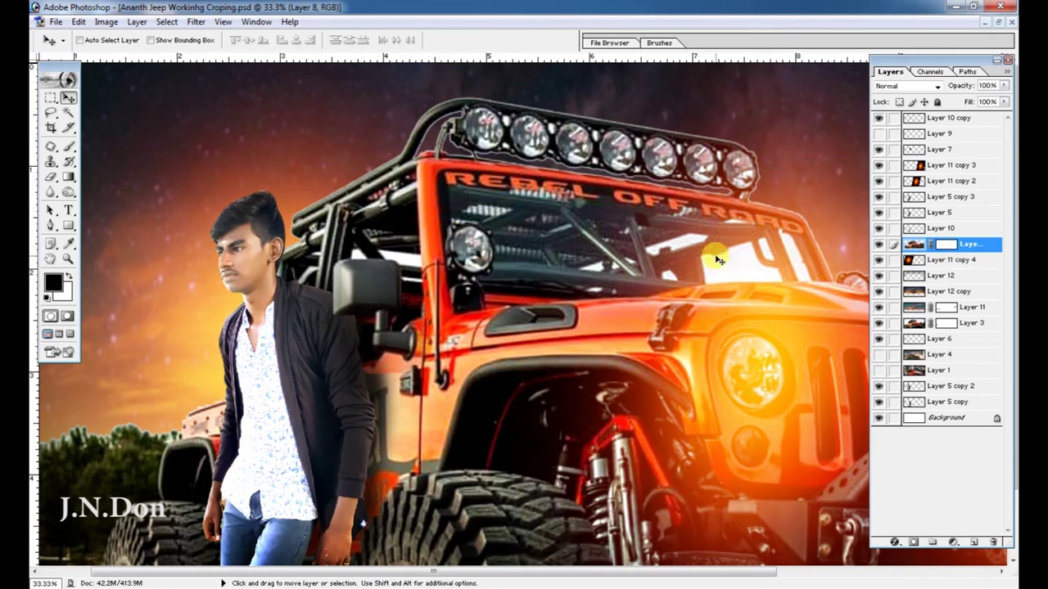
- Magic Wand-select the five bright white patches across the windshield and near the mirror
key(w)
click(739, 261)
shift+click(793, 252)
shift+click(687, 241)
shift+click(591, 263)
shift+click(364, 253)
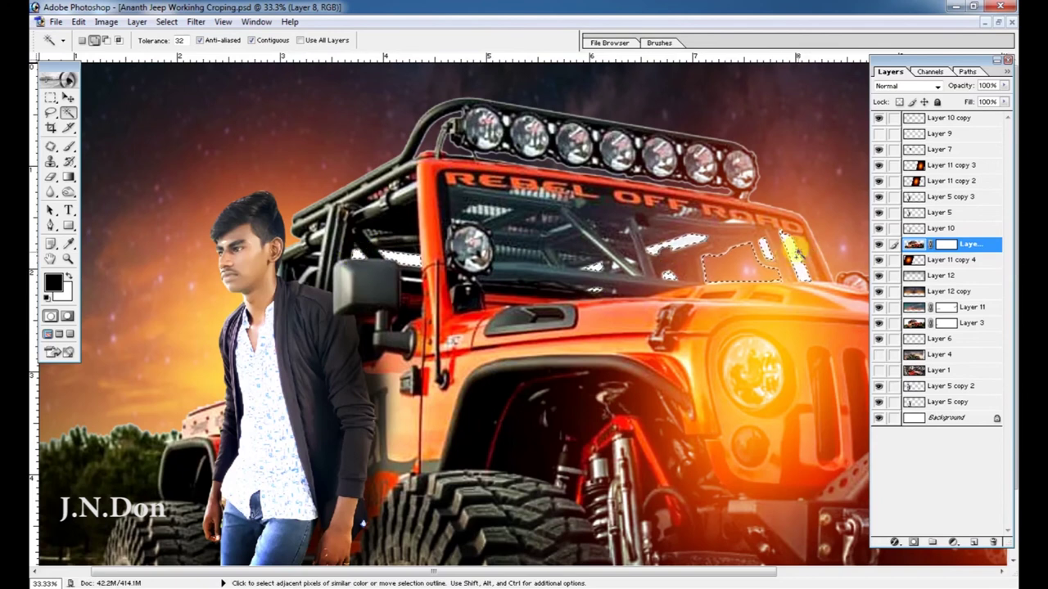
- Feather and delete the windshield patches, deselect, and save
key(ctrl+alt+d)
key(Return)
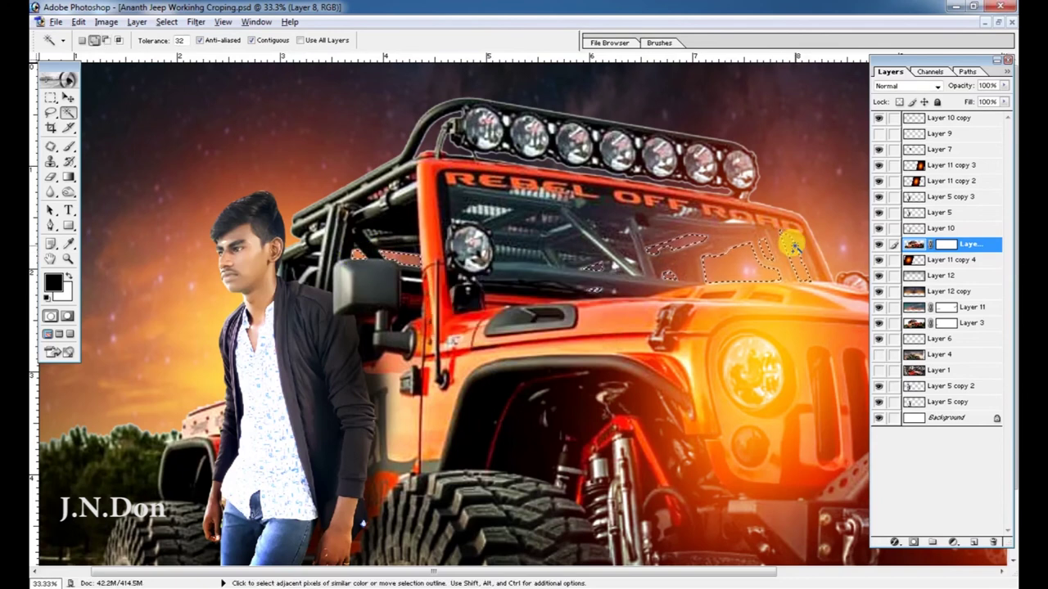
key(ctrl+d)
key(ctrl+s)
key(v)
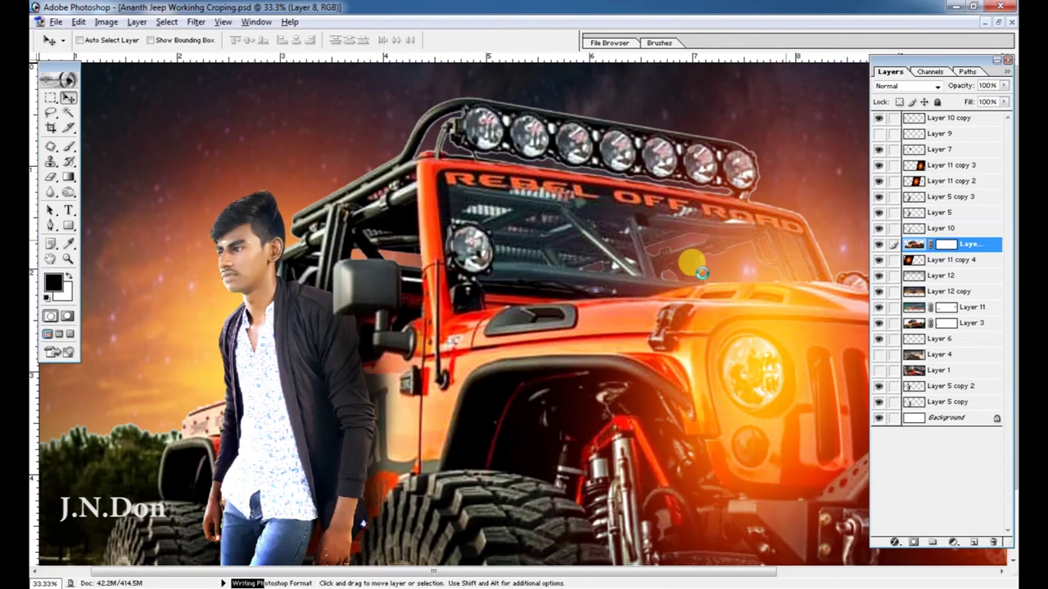
key(ctrl+minus)
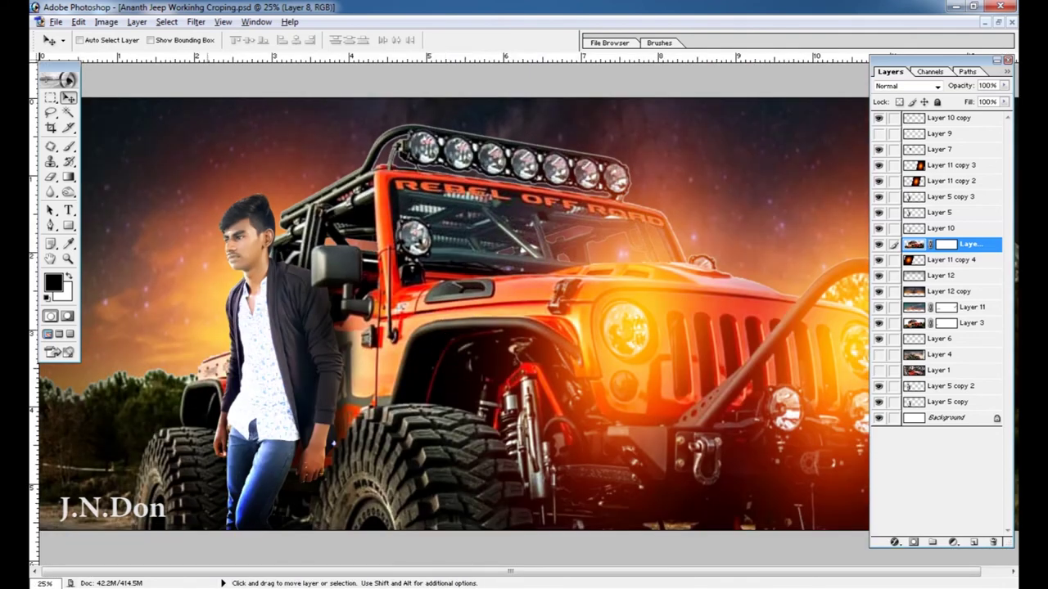
- Browse to the Sky Lightning overlay folder and drag Sky Lightning 08 into Photoshop
click(250, 528)
key(BackSpace)
right_click(486, 336)
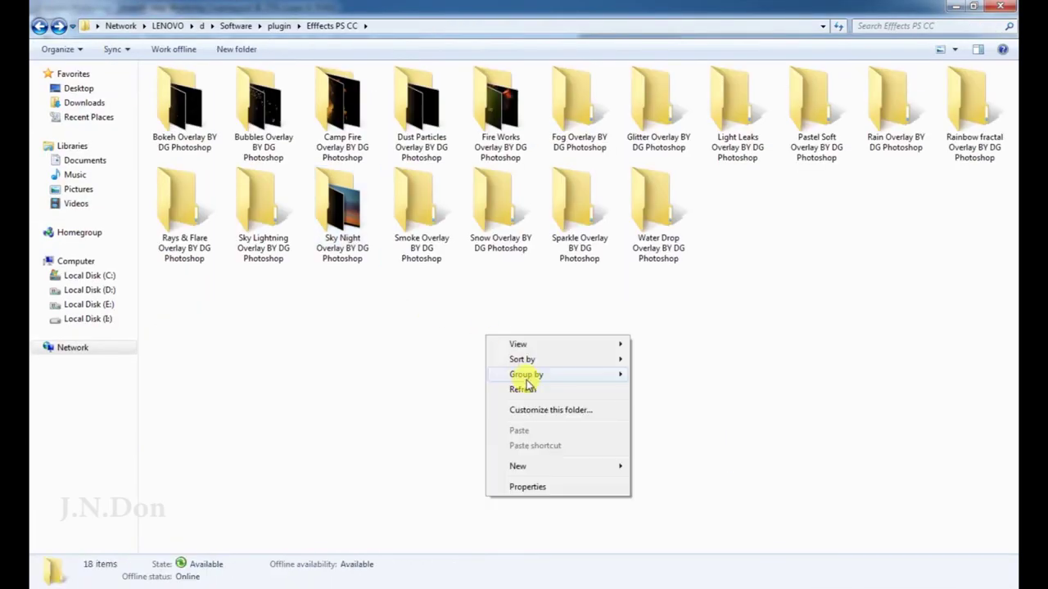
click(524, 389)
double_click(253, 233)
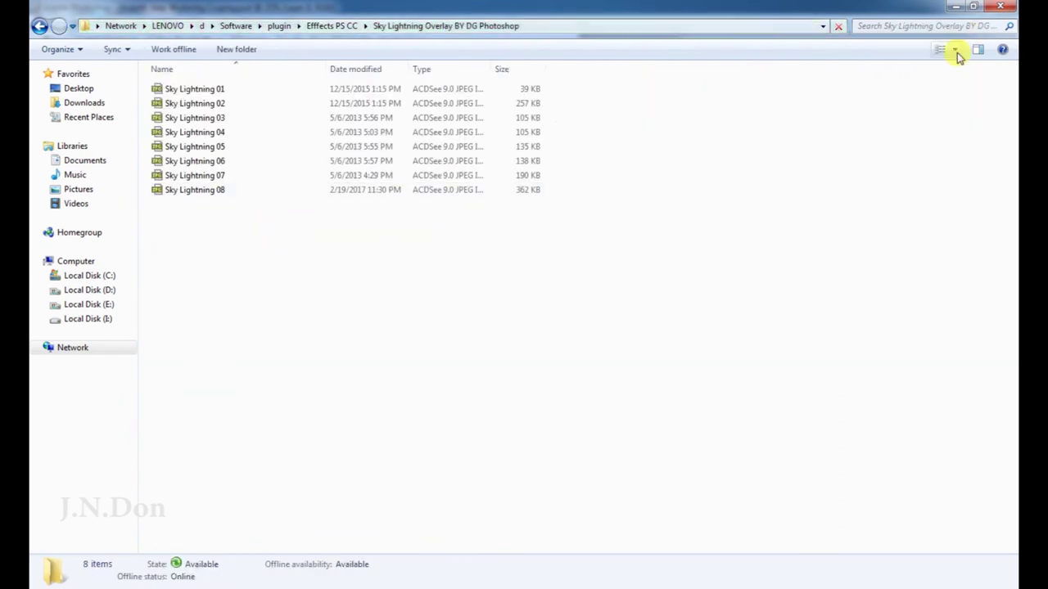
click(957, 51)
drag(762, 162, 263, 458)
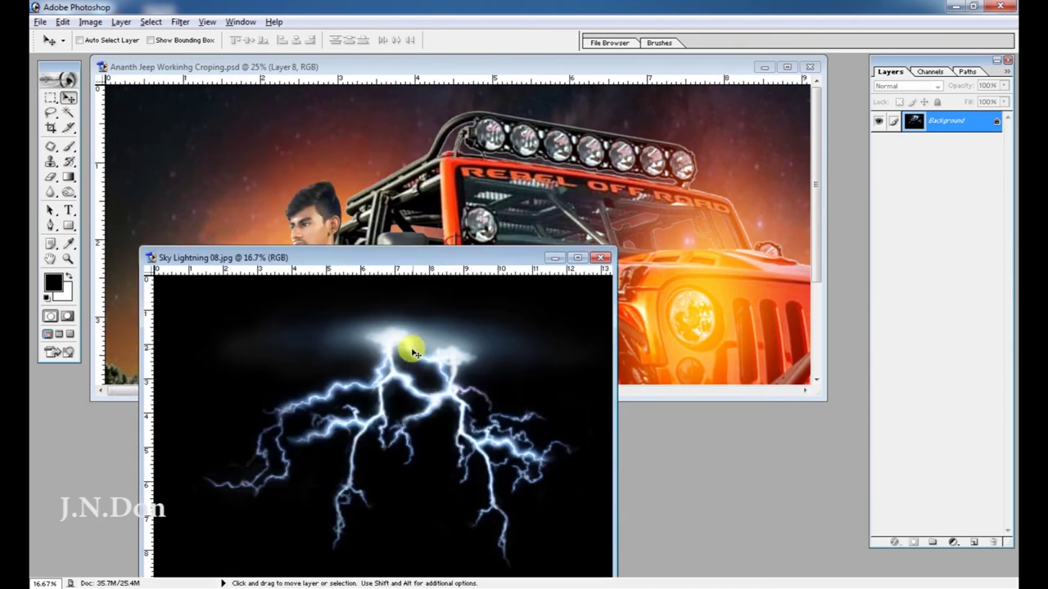
- Place the lightning image into the jeep document, scale it and shift it into position
drag(410, 347, 584, 246)
double_click(567, 67)
key(ctrl+minus)
key(ctrl+minus)
key(ctrl+minus)
key(ctrl+t)
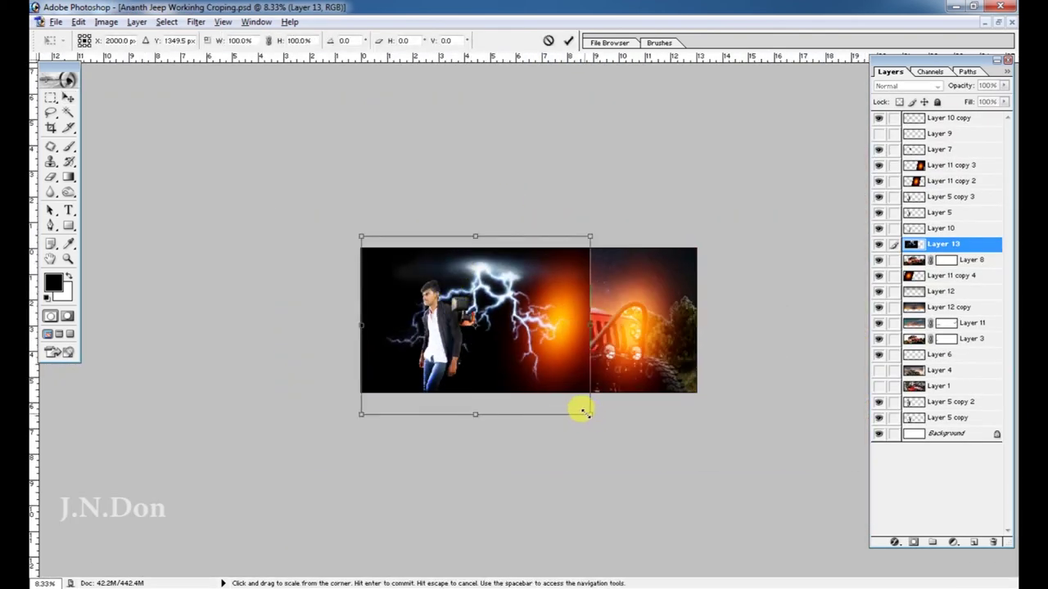
drag(590, 414, 476, 326)
key(Return)
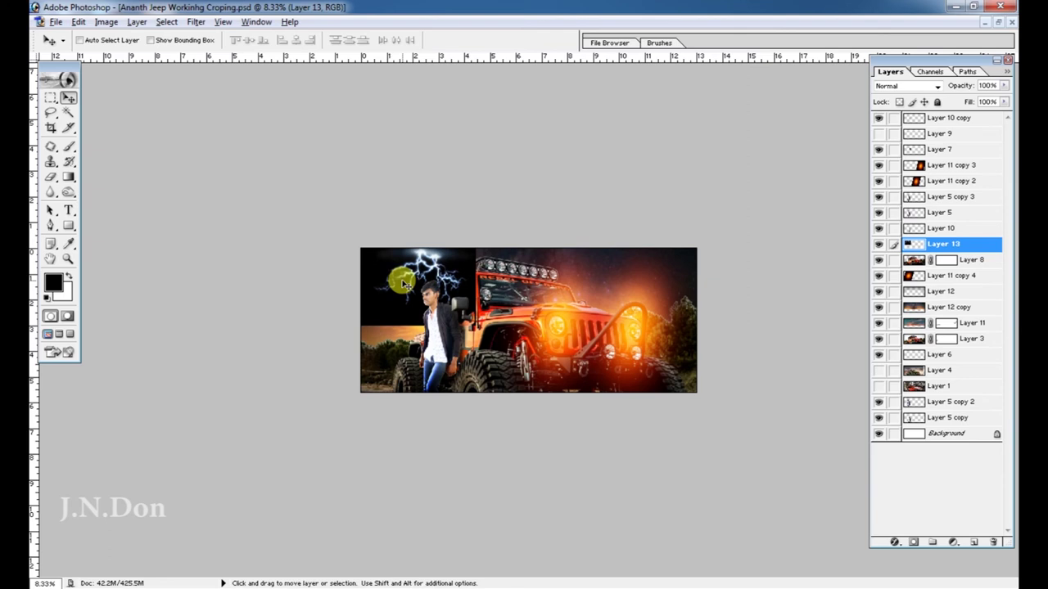
key(ctrl+0)
drag(404, 283, 270, 211)
- Blend the lightning with Linear Dodge and apply a Curves adjustment
key(shift+plus)
key(shift+plus)
key(shift+plus)
key(shift+plus)
key(shift+plus)
key(shift+plus)
key(shift+plus)
key(shift+plus)
key(shift+plus)
key(shift+plus)
key(shift+plus)
key(shift+minus)
key(ctrl+m)
click(277, 197)
- Move the lightning behind the jeep roof, below the jeep layers, across the upper sky
drag(270, 205, 766, 204)
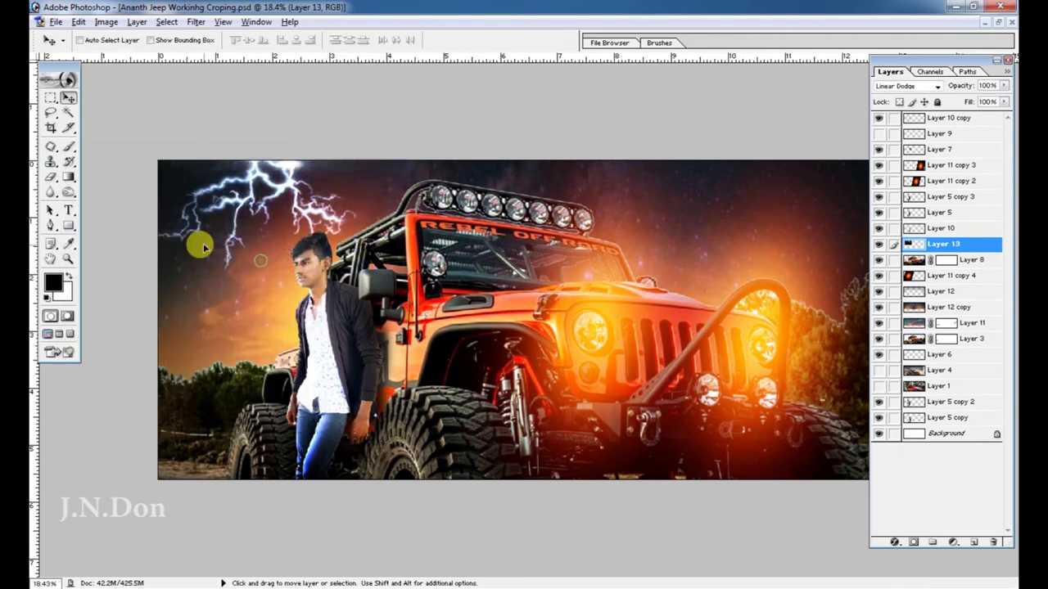
mouse_move(760, 262)
mouse_down()
mouse_move(519, 262)
mouse_move(764, 294)
mouse_move(739, 190)
mouse_up()
key(ctrl+bracketleft)
key(ctrl+bracketleft)
key(ctrl+t)
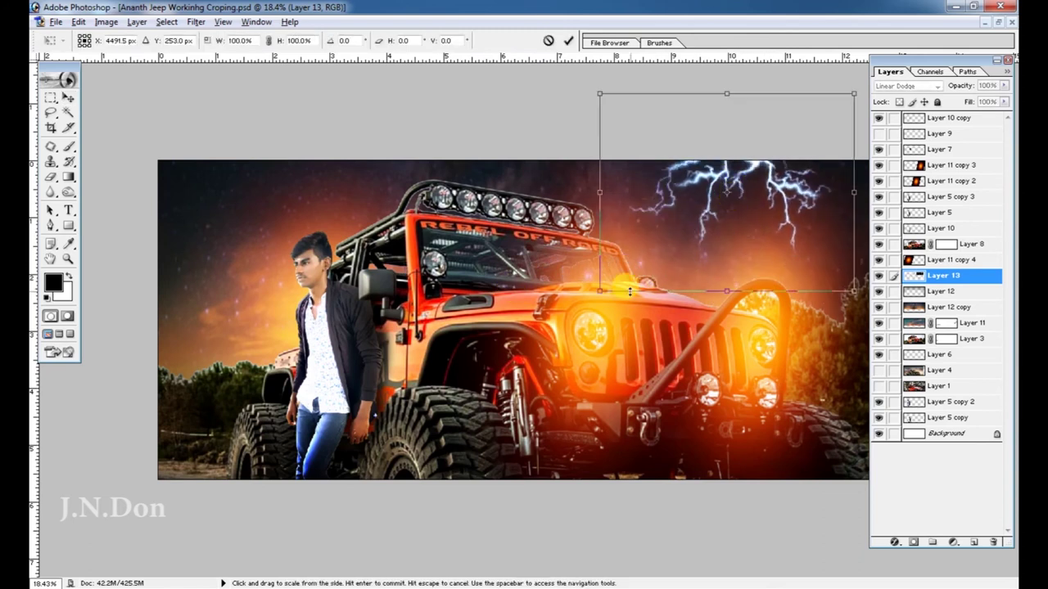
drag(687, 273, 272, 215)
double_click(451, 246)
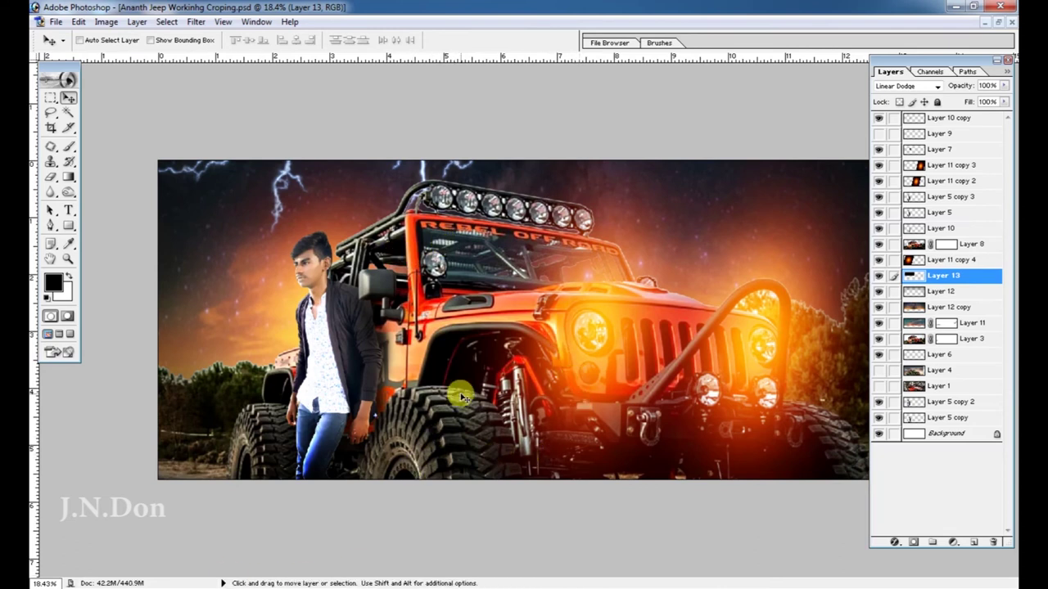
- Open Rays & Flare Overlay > Sun Effect in Large Icons and drag Sun Burst 010 into Photoshop
click(297, 499)
double_click(195, 229)
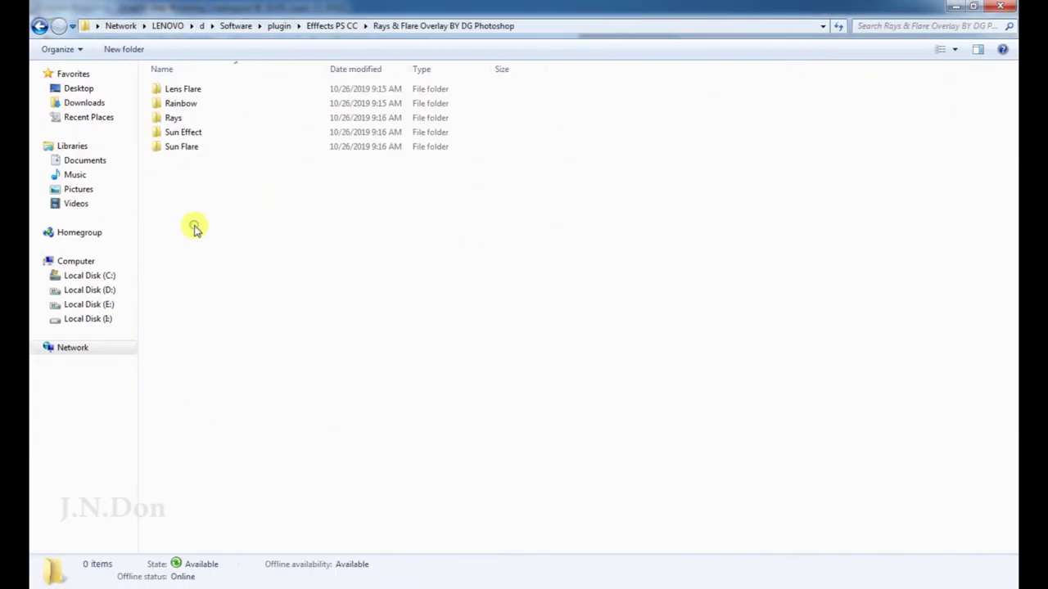
click(954, 49)
click(942, 83)
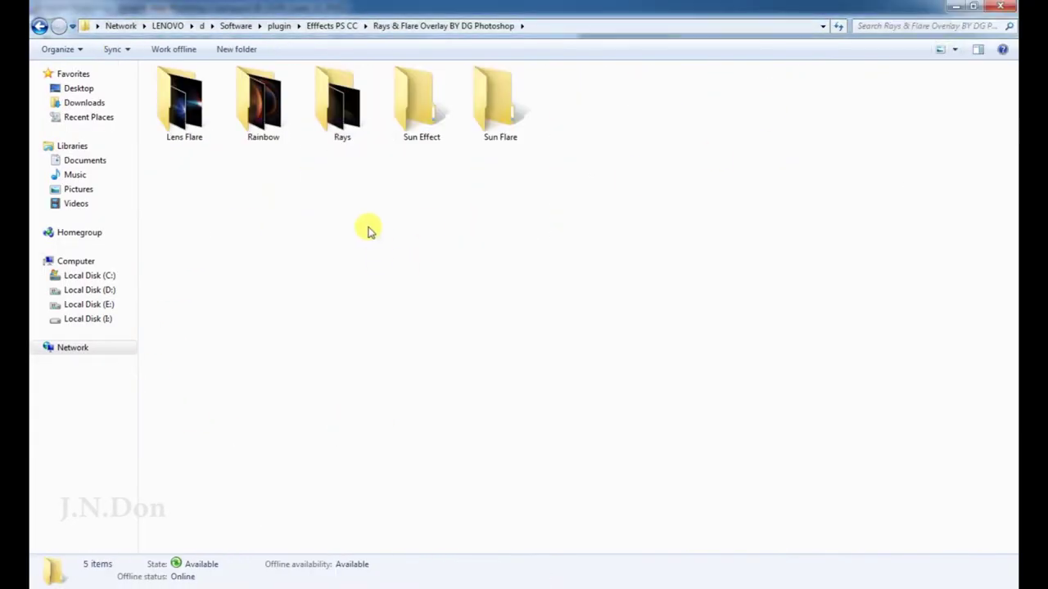
double_click(414, 115)
click(954, 49)
click(939, 40)
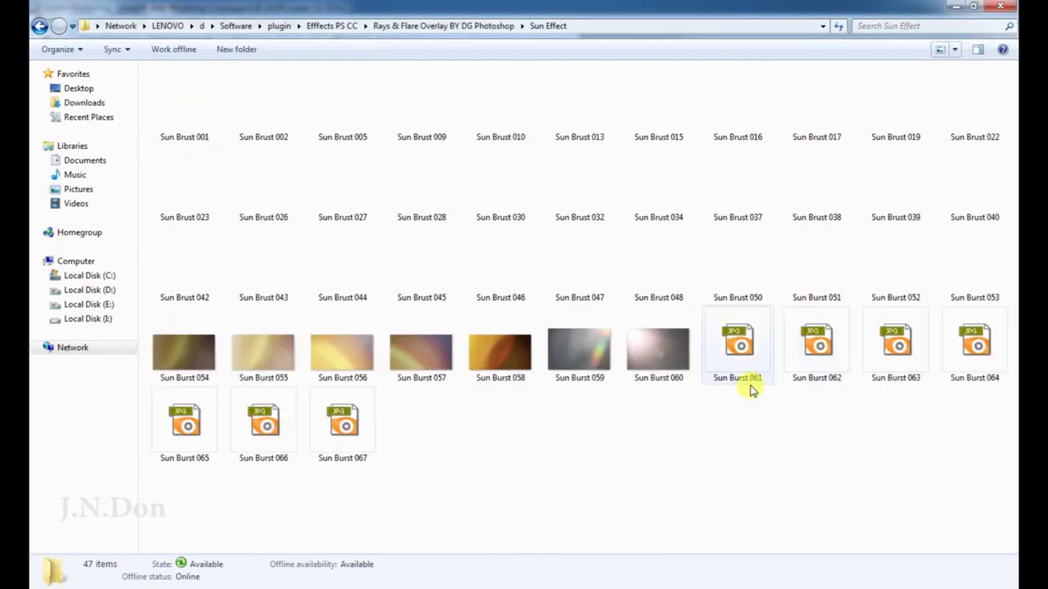
click(505, 137)
drag(505, 136, 253, 381)
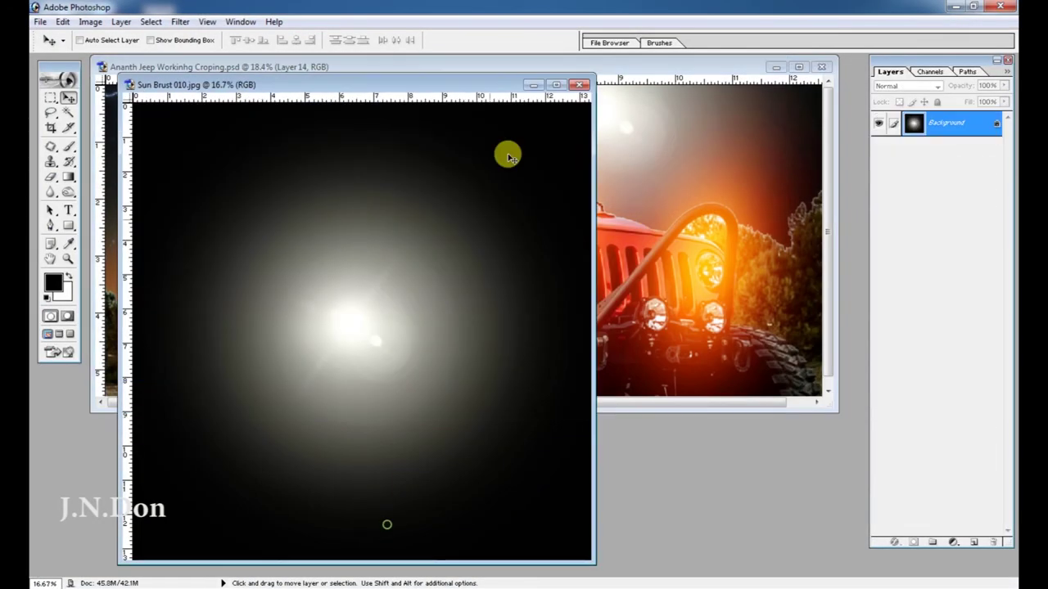
- Place the sun burst in the jeep document with Linear Dodge blending
click(578, 85)
double_click(601, 66)
drag(612, 196, 609, 205)
key(shift+minus)
key(shift+minus)
key(shift+minus)
key(shift+minus)
key(shift+minus)
key(shift+minus)
key(shift+minus)
key(shift+minus)
key(shift+minus)
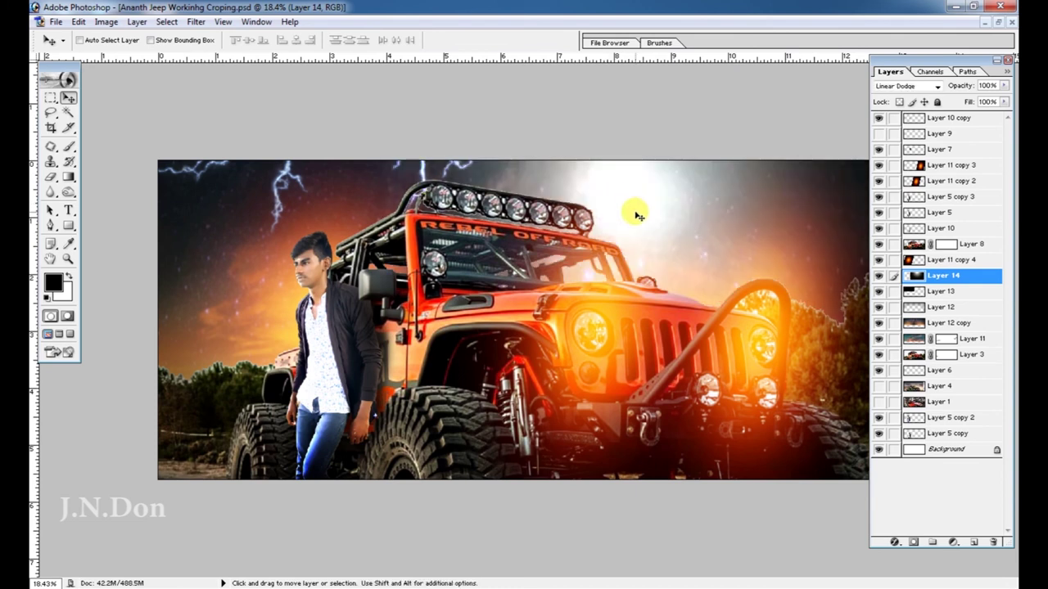
drag(638, 215, 276, 252)
- Shrink the sun glow to about a third and move it onto the roof light bar
key(ctrl+t)
drag(532, 491, 356, 319)
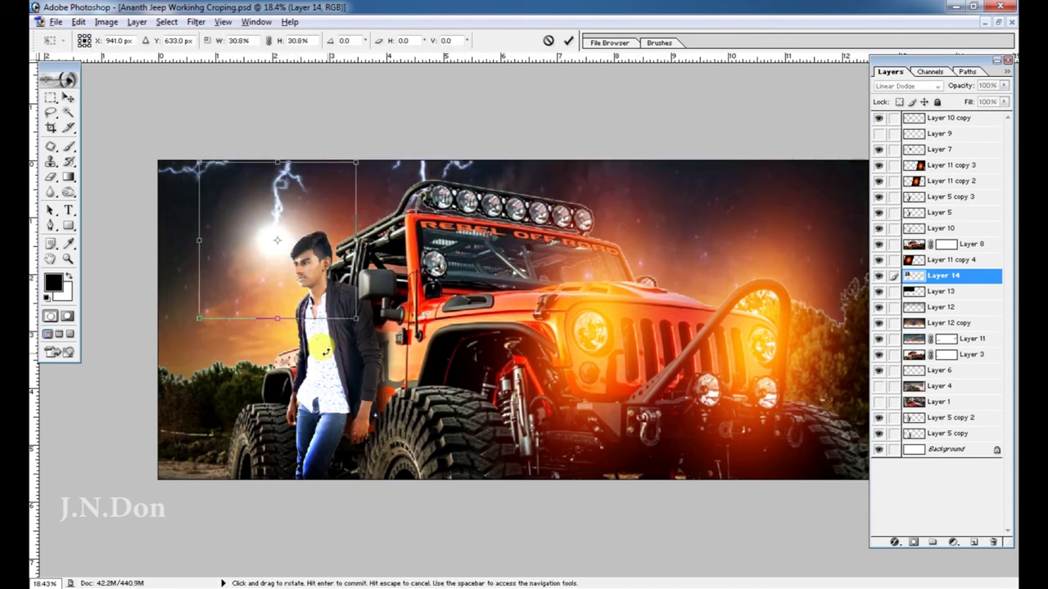
key(Return)
mouse_move(276, 263)
mouse_down()
mouse_move(613, 222)
mouse_move(467, 206)
mouse_up()
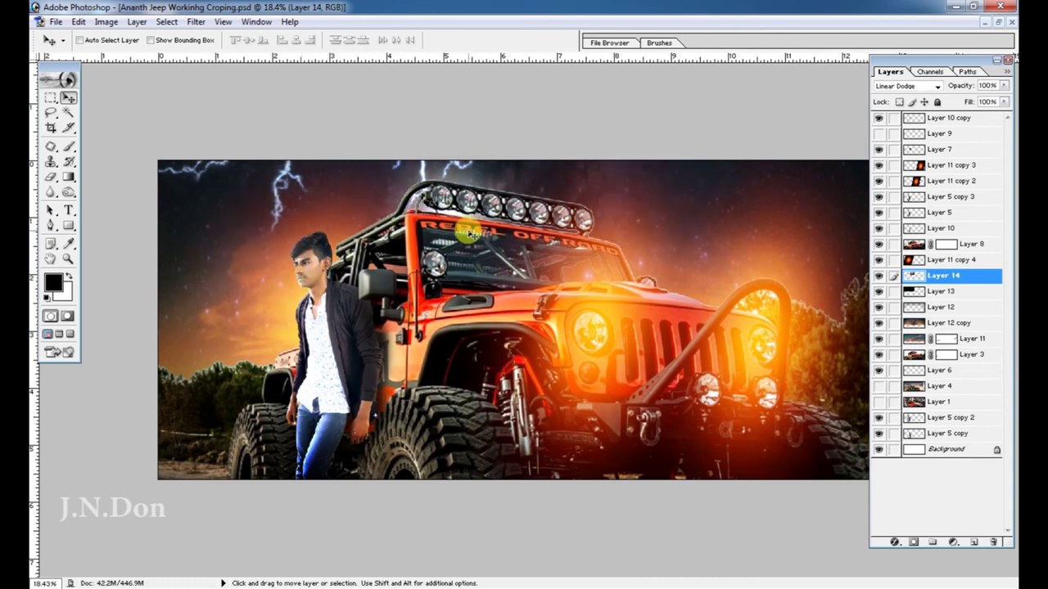
key(ctrl+bracketright)
key(ctrl+bracketright)
key(ctrl+bracketright)
- Shrink the roof-light glow slightly and copy it onto the next roof light
key(ctrl+t)
drag(526, 234, 483, 221)
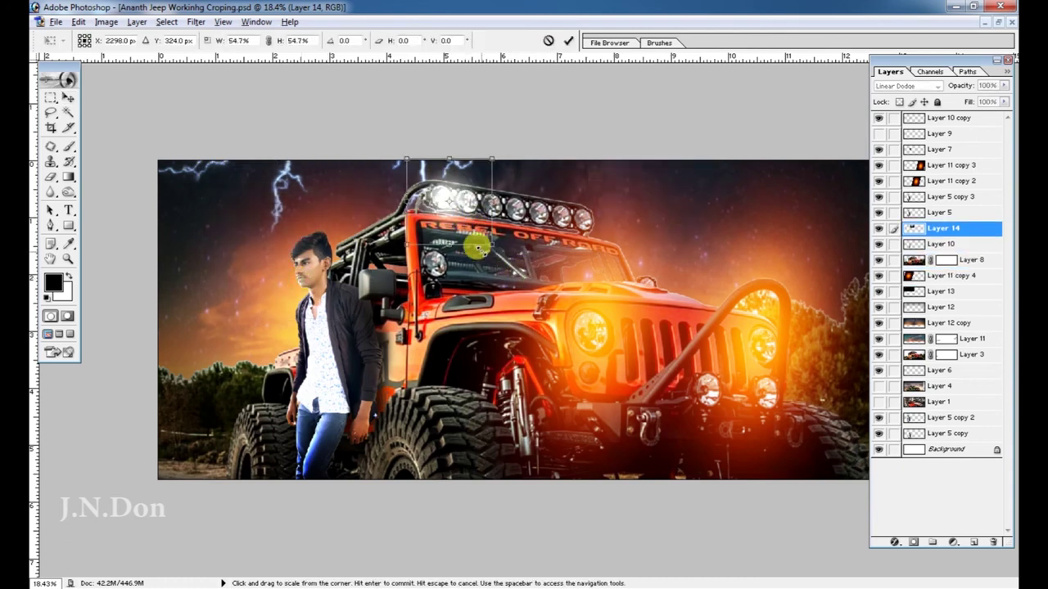
key(Return)
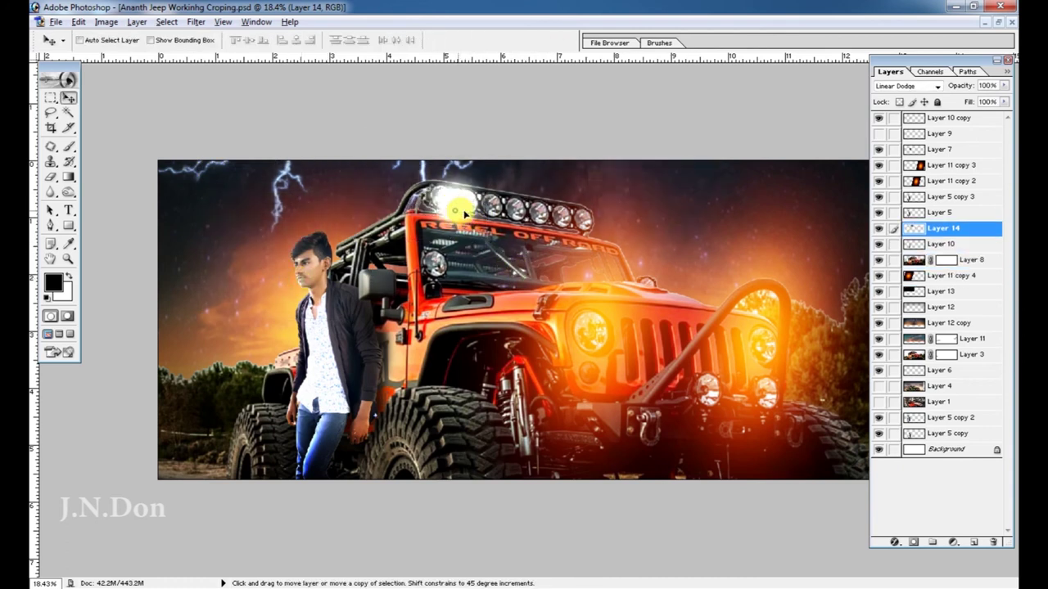
drag(501, 213, 568, 213)
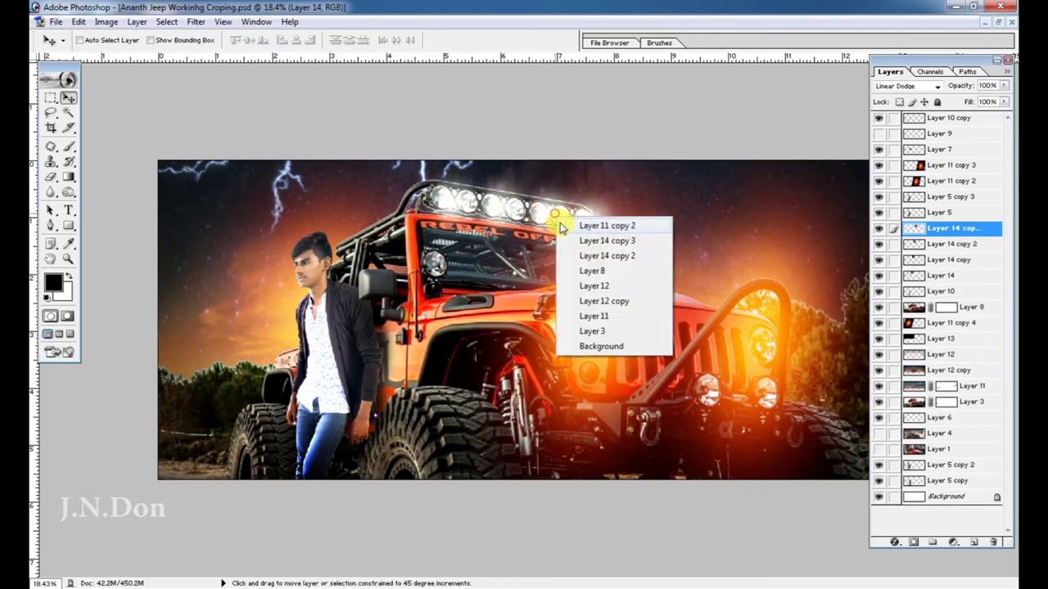
- Slide the Layer 14 glow right along the roof light bar at 70% opacity
right_click(564, 221)
click(614, 222)
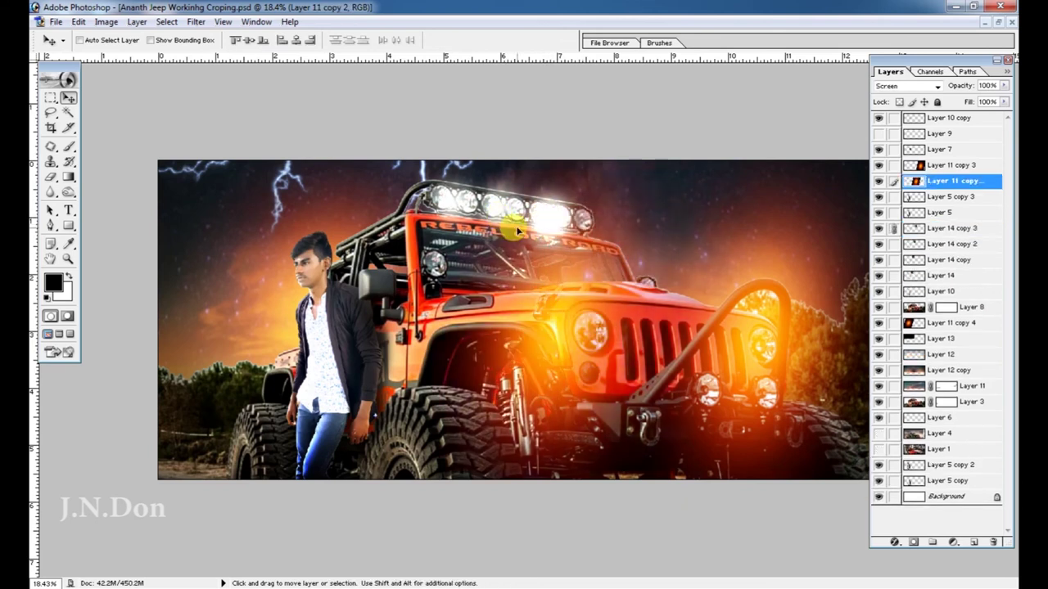
right_click(581, 302)
click(622, 303)
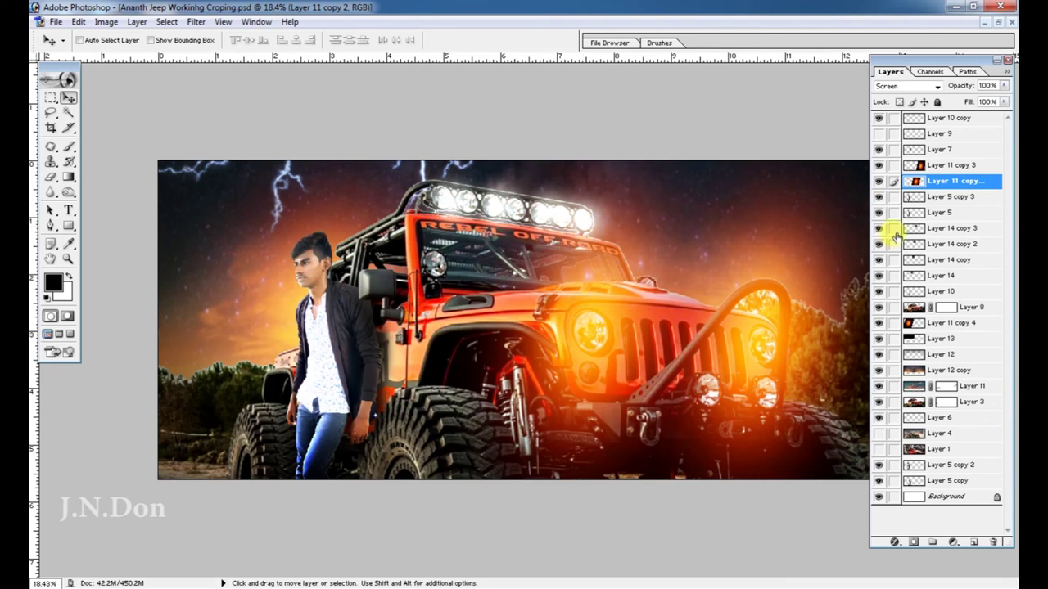
right_click(446, 201)
click(474, 279)
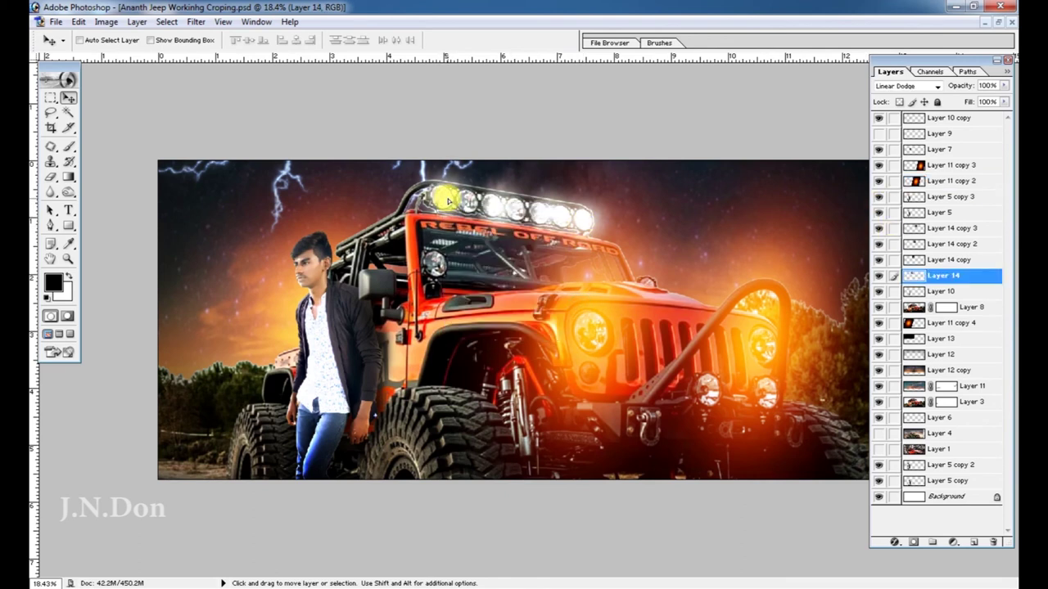
drag(446, 202, 516, 209)
key(7)
- Move the Layer 14 copy glow onto a roof light lamp and save
click(947, 260)
drag(610, 282, 507, 223)
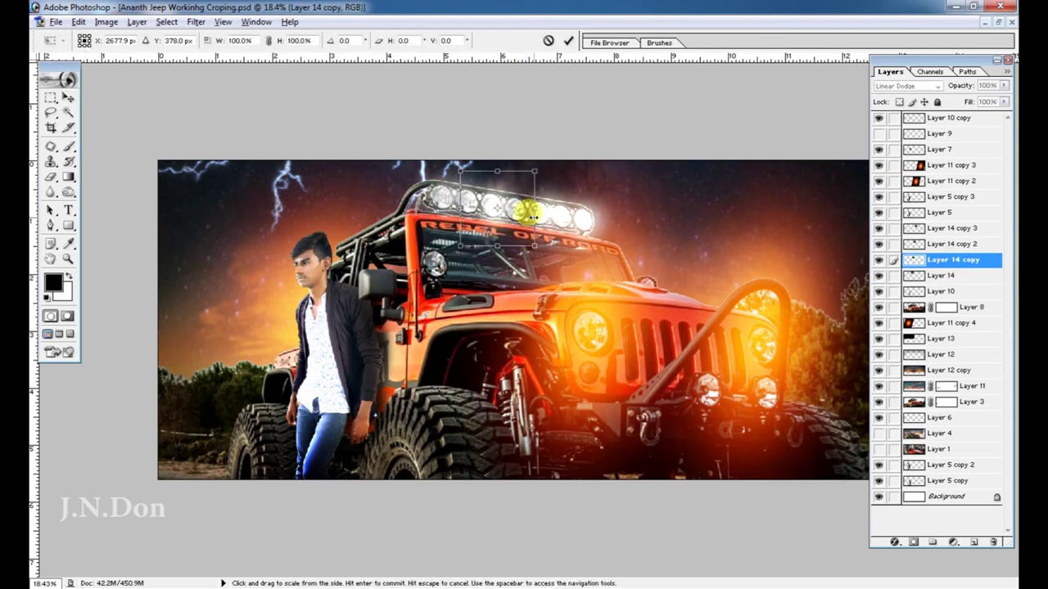
click(942, 244)
click(941, 228)
key(ctrl+s)
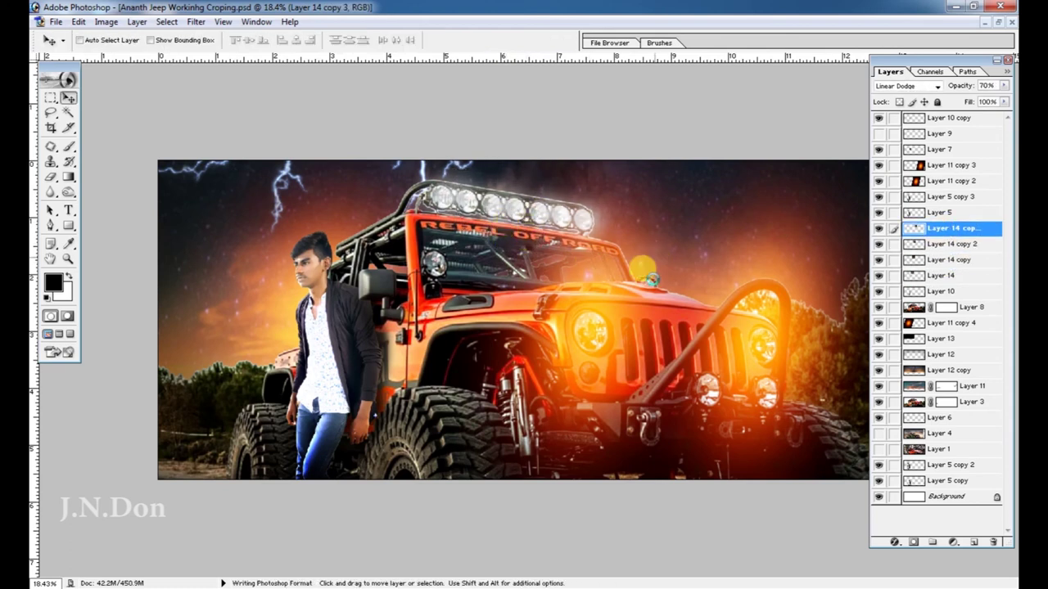
- Review the glows at different zooms, then select the young man's layer
key(ctrl+plus)
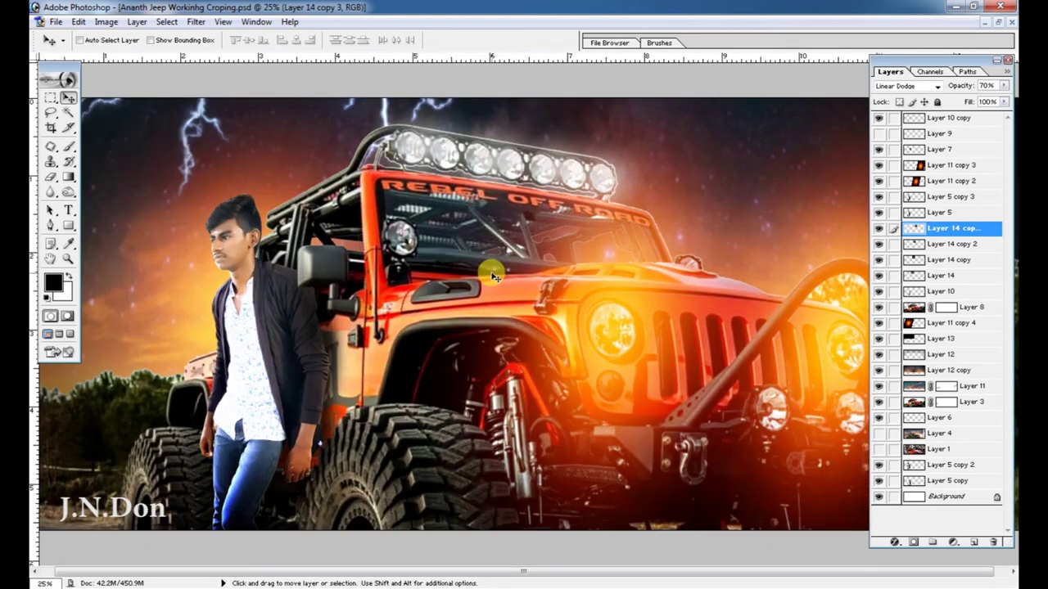
key(ctrl+minus)
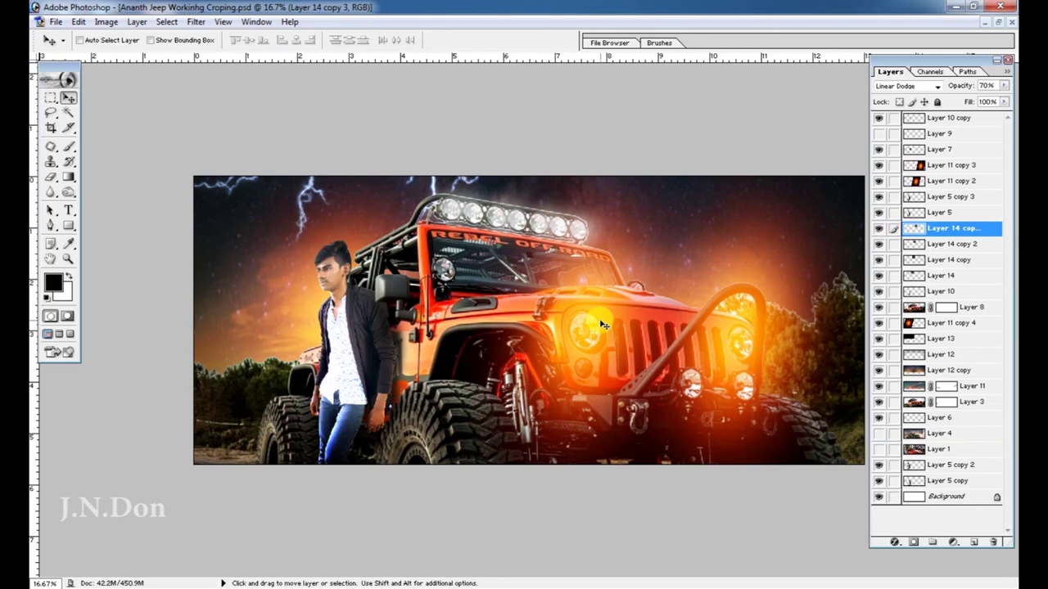
key(ctrl+plus)
drag(606, 328, 256, 262)
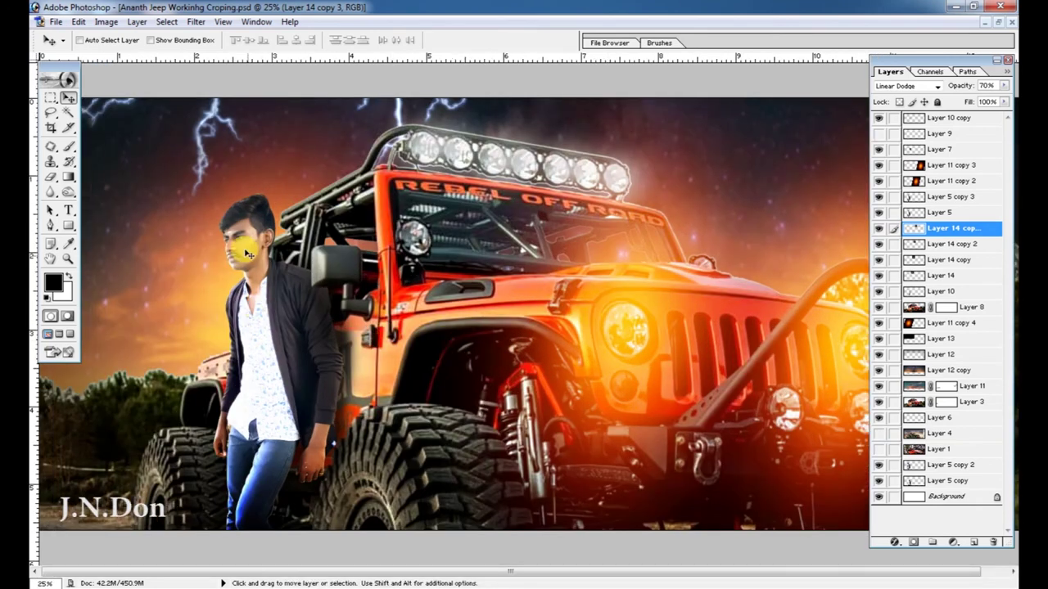
ctrl+click(256, 262)
key(ctrl+l)
- Brighten the man with Levels white input 233, then apply Hue/Saturation and Color Balance
drag(642, 385, 627, 388)
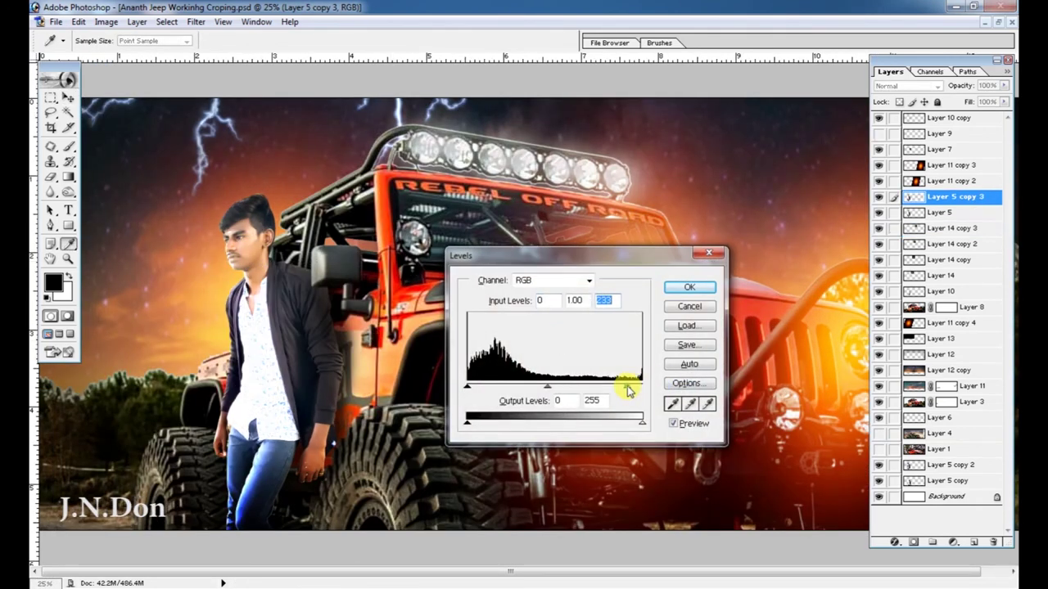
key(Return)
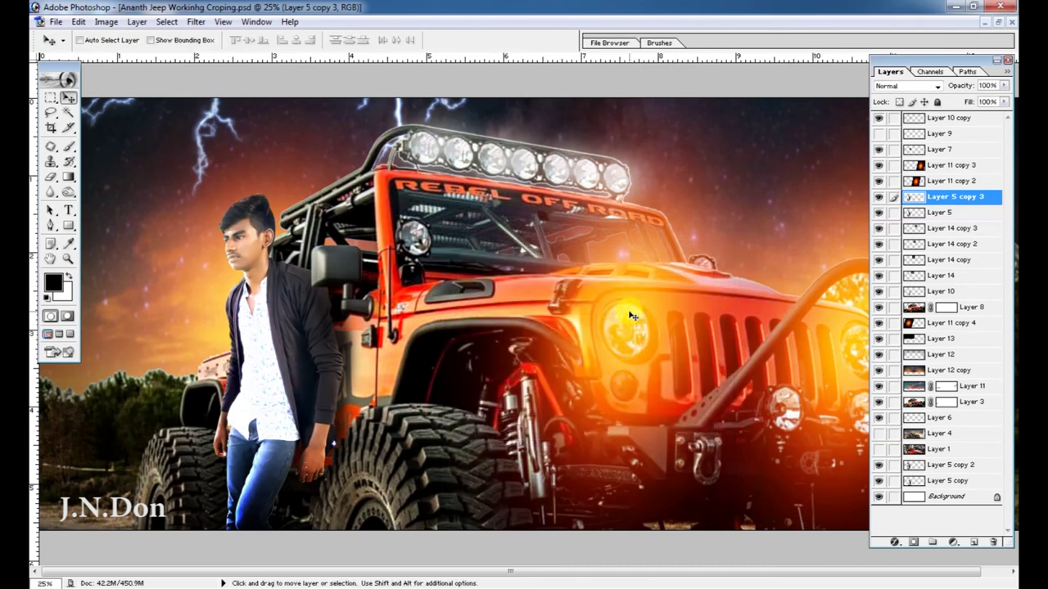
key(ctrl+u)
key(ctrl+b)
click(487, 80)
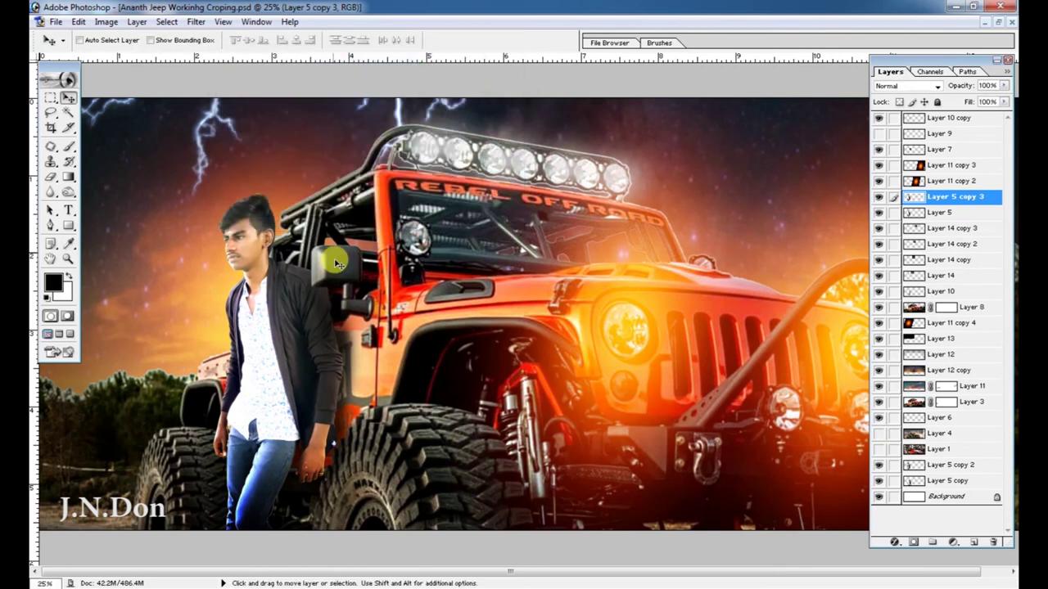
- Burn in shadows on the man, select Layer 7, and save
key(o)
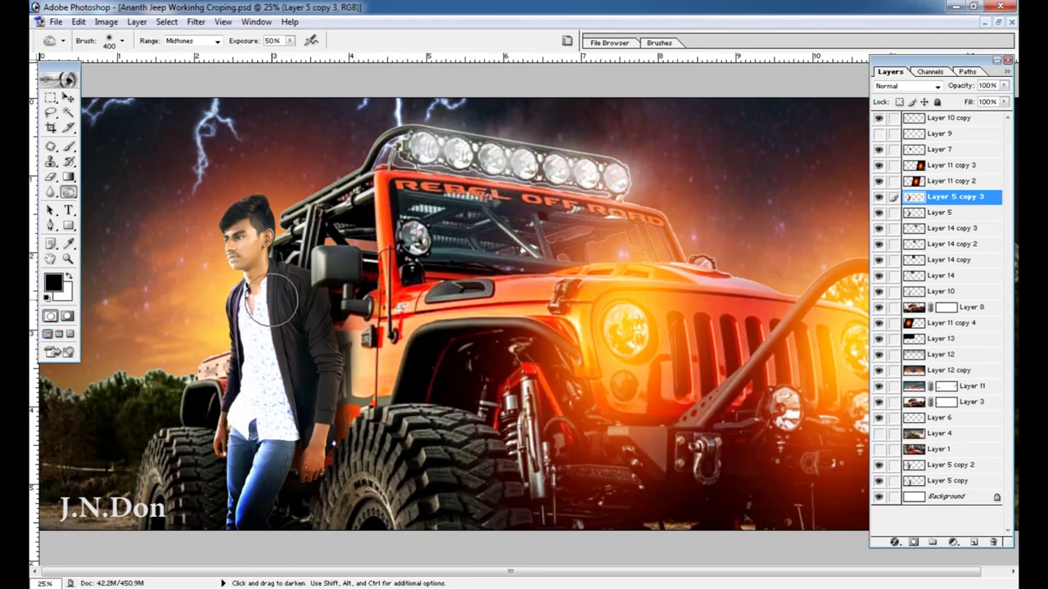
key(v)
right_click(351, 271)
click(351, 272)
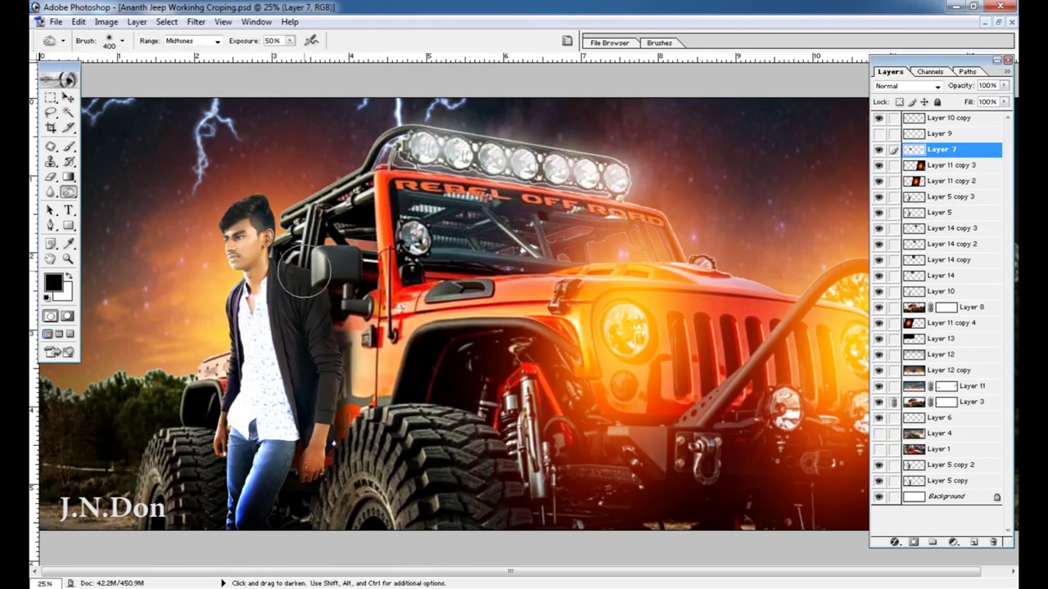
key(ctrl+s)
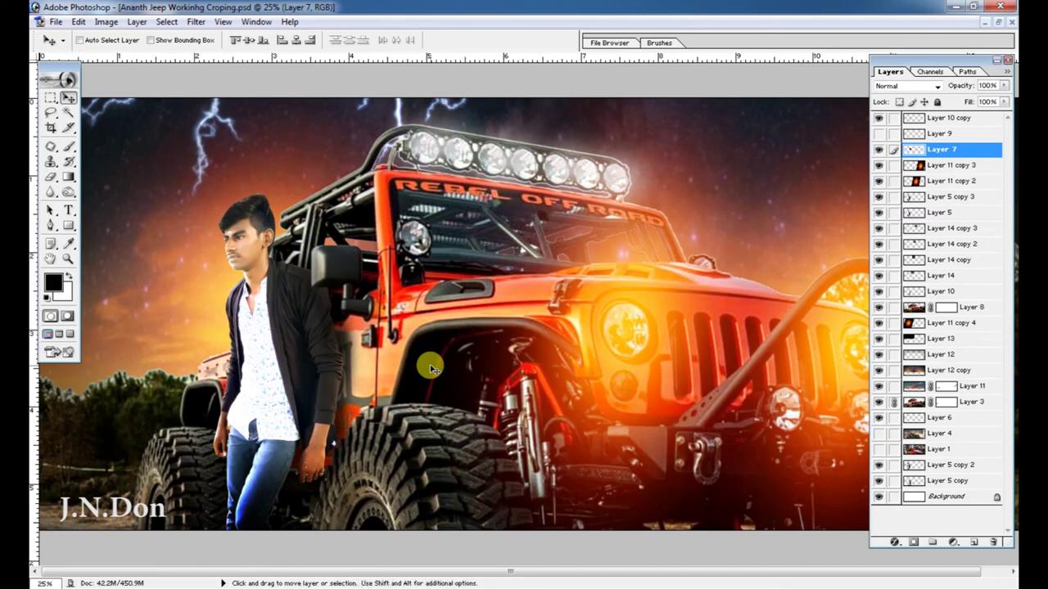
key(ctrl+minus)
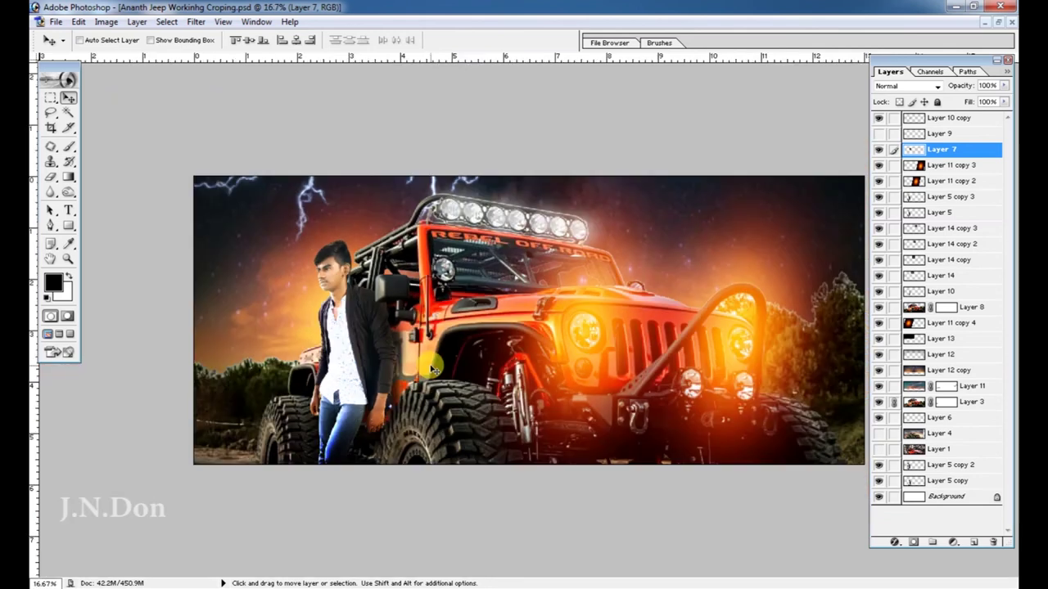
- Add a new top layer and paint black around the edges with a 1900px, 50% brush
key(ctrl+minus)
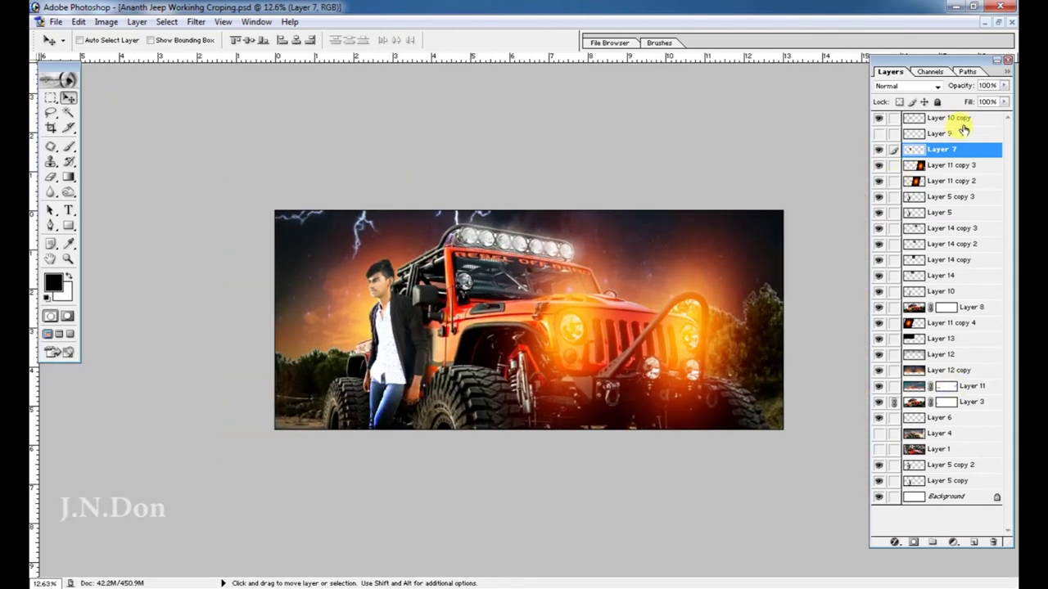
click(949, 119)
key(ctrl+shift+n)
key(Return)
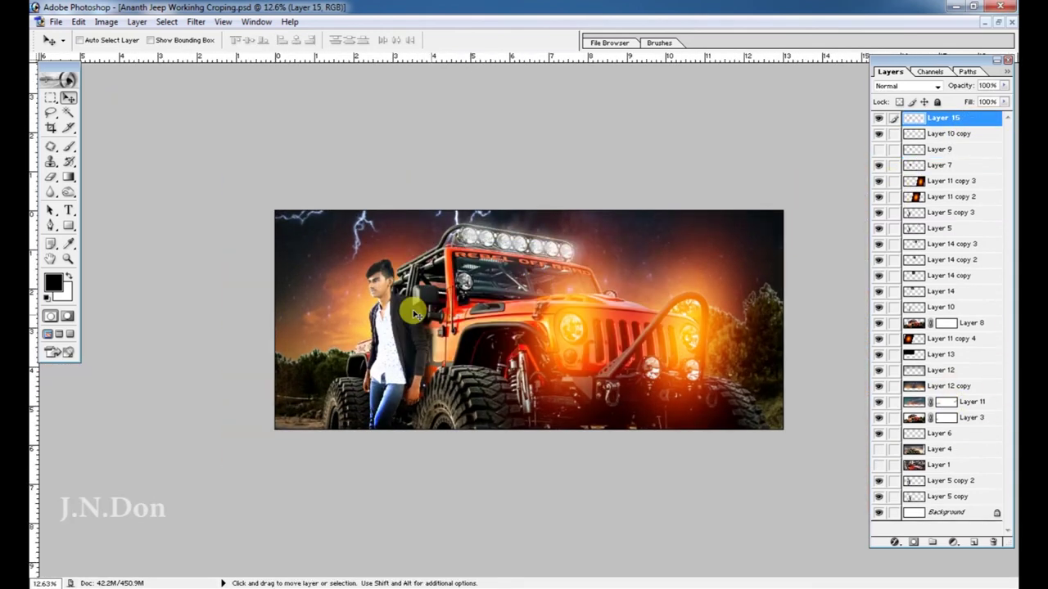
key(b)
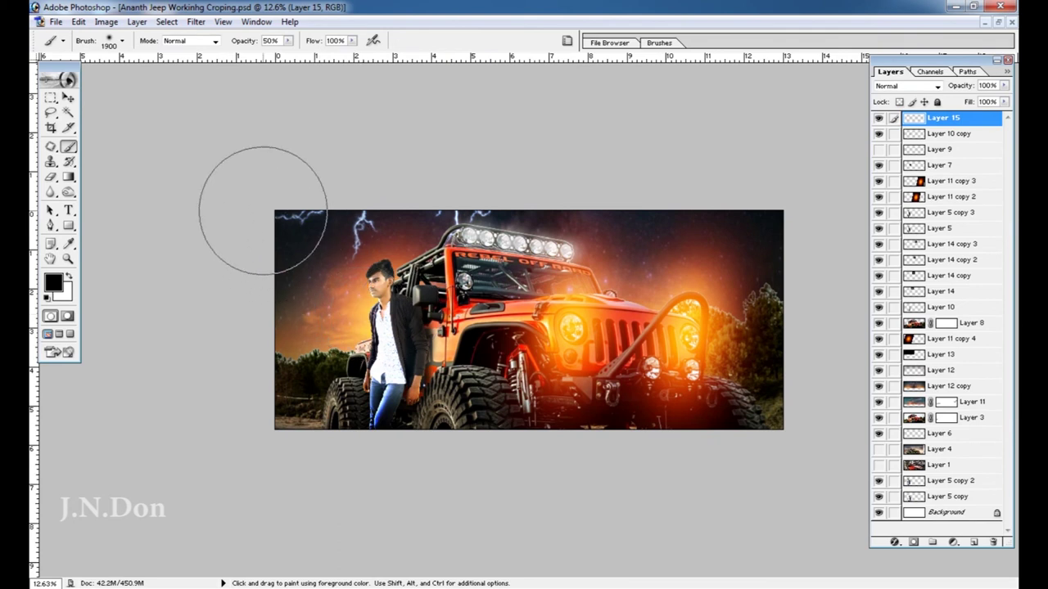
mouse_move(224, 357)
mouse_down()
mouse_move(351, 444)
mouse_move(772, 437)
mouse_move(546, 157)
mouse_move(232, 345)
mouse_up()
- Cycle the vignette layer's blend mode to Soft Light and save
key(v)
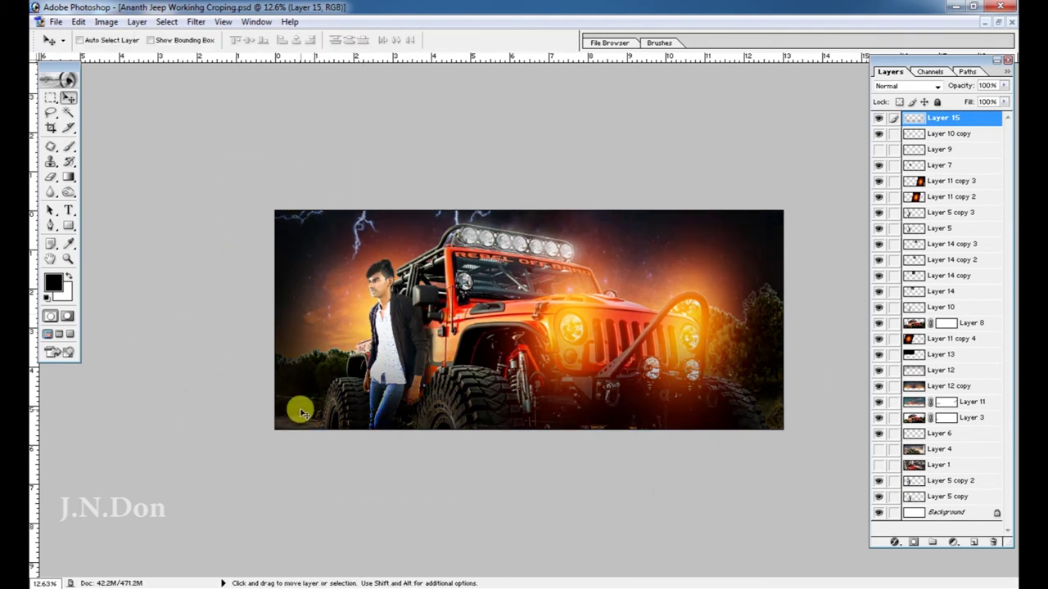
key(ctrl+0)
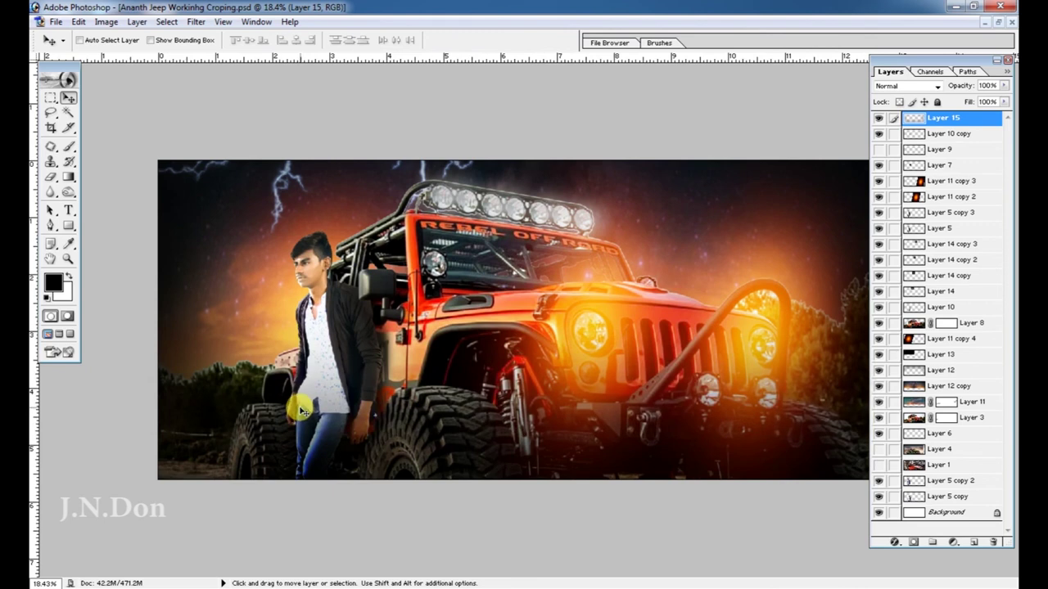
key(ctrl+plus)
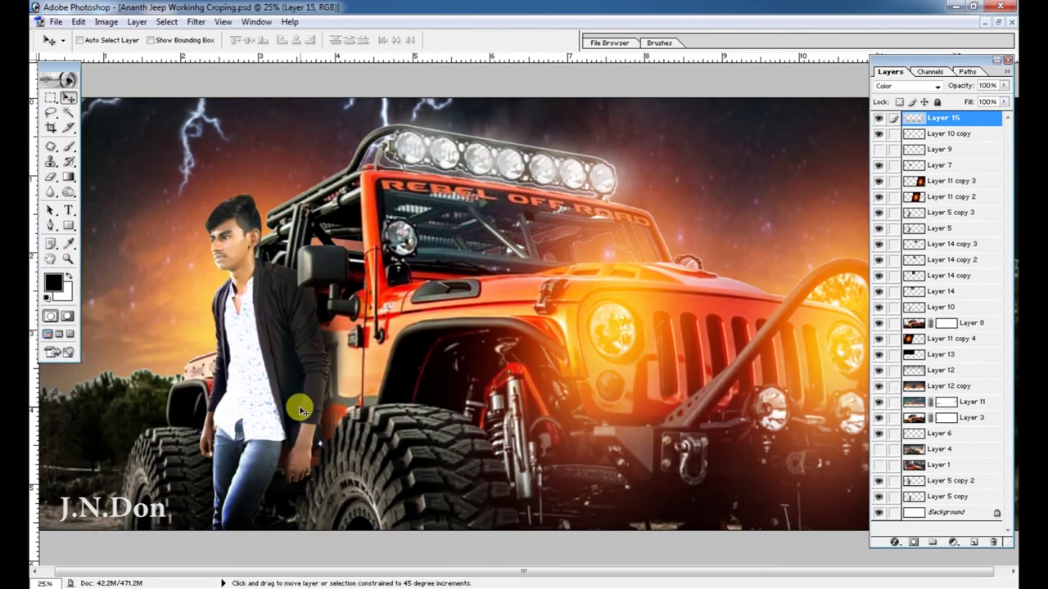
key(ctrl+minus)
key(shift+minus)
key(shift+minus)
key(shift+minus)
key(shift+minus)
key(shift+minus)
key(shift+minus)
key(shift+minus)
key(shift+minus)
key(shift+minus)
key(shift+minus)
key(shift+minus)
key(shift+minus)
key(shift+minus)
key(shift+minus)
key(shift+minus)
key(shift+minus)
key(shift+minus)
key(shift+minus)
key(shift+minus)
key(shift+minus)
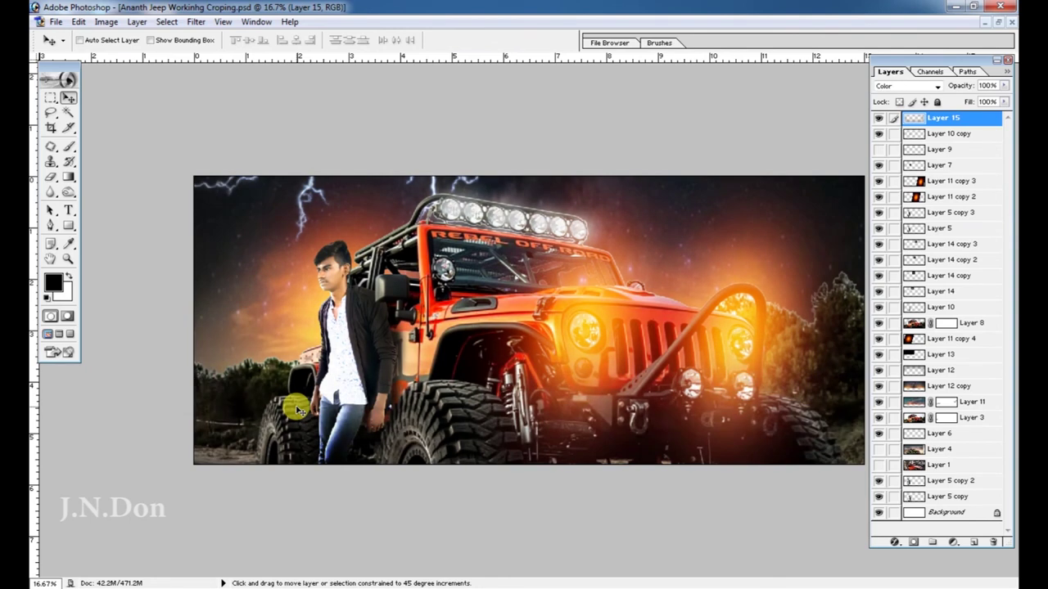
key(shift+minus)
key(shift+minus)
key(shift+minus)
key(shift+minus)
key(shift+minus)
key(shift+minus)
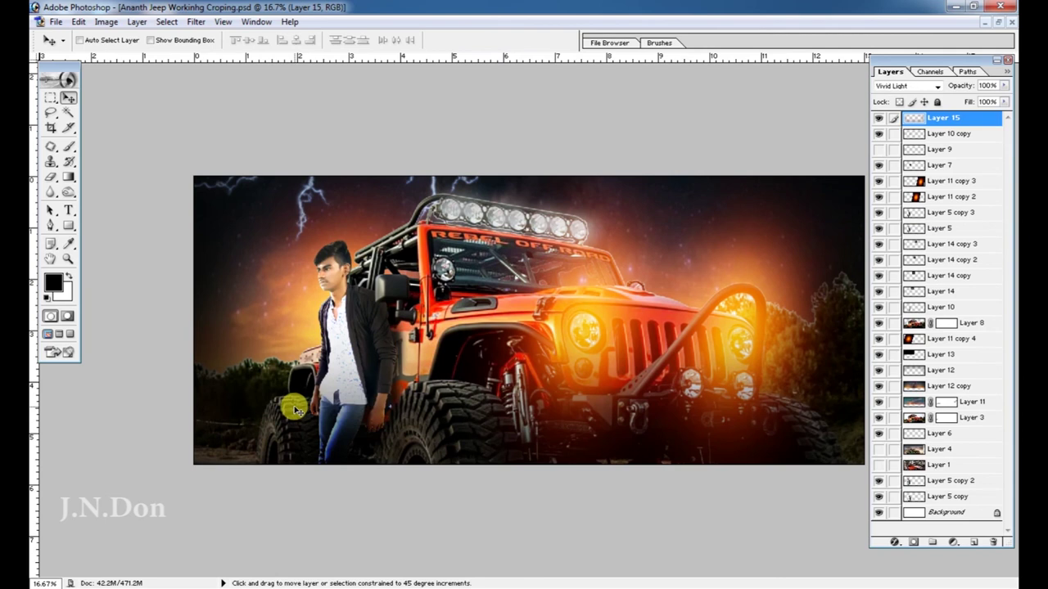
key(shift+minus)
key(shift+minus)
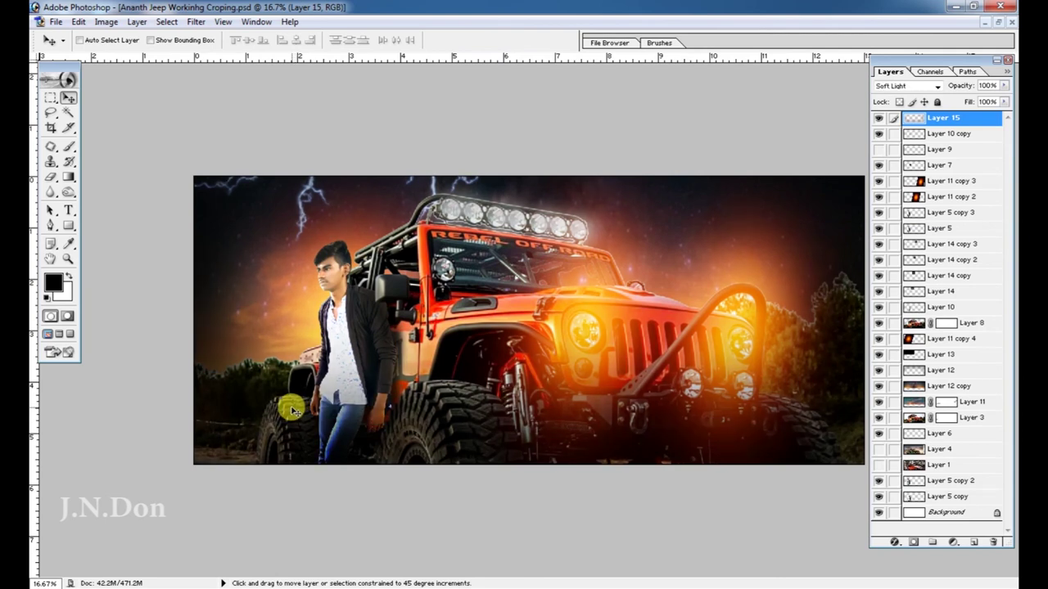
key(shift+minus)
key(ctrl+s)
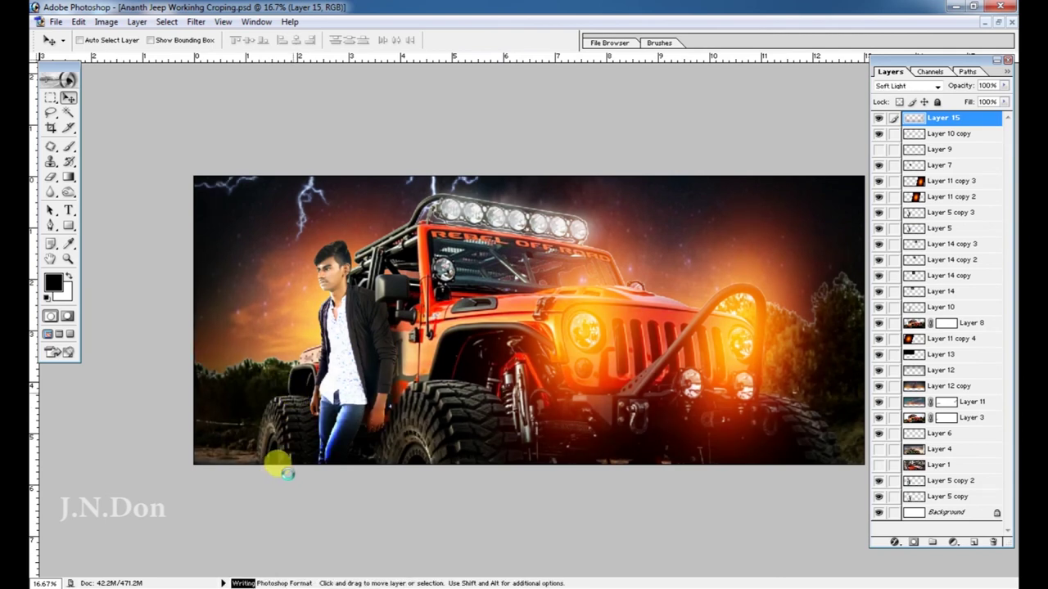